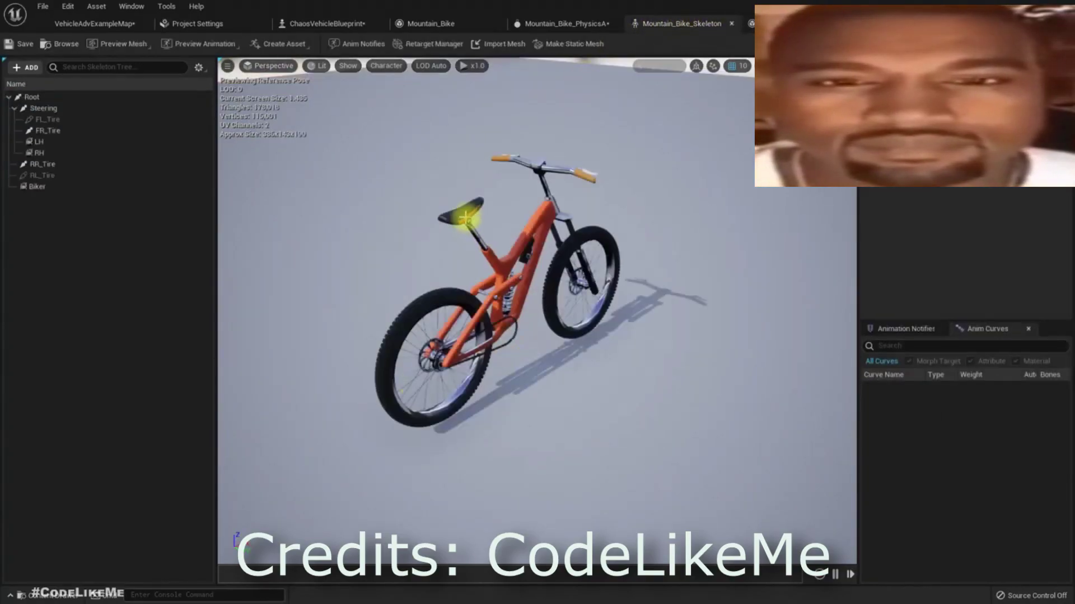
- In VehicleAdvExampleMap, assign Mountain_Bike as the vehicle's skeletal mesh
click(31, 97)
click(101, 26)
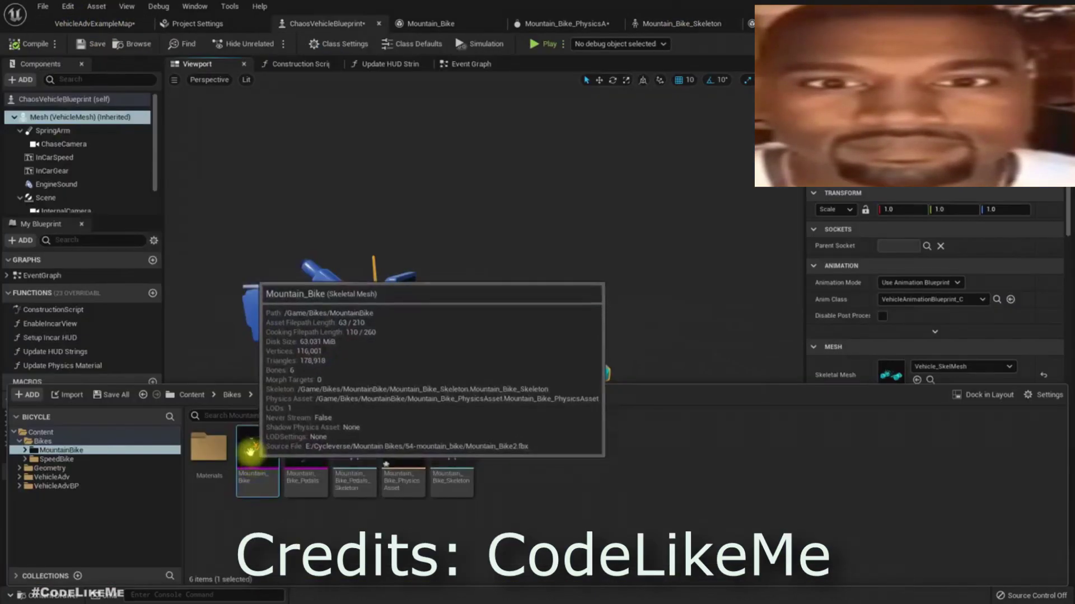
mouse_move(250, 452)
mouse_down()
mouse_move(56, 113)
mouse_move(288, 211)
mouse_up()
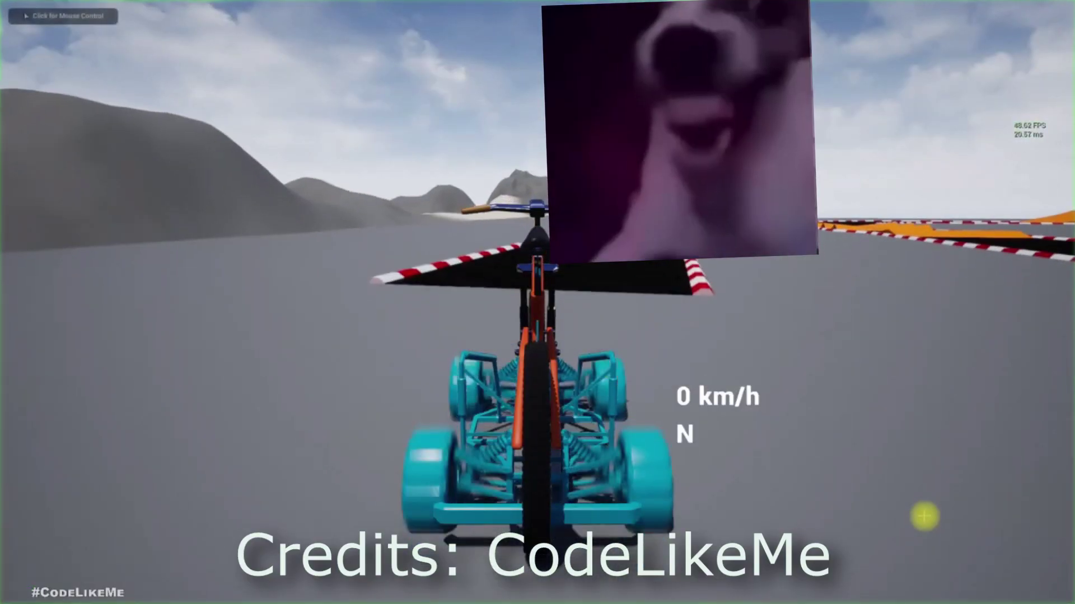
- Test-drive the bike forward in Play, then make the cyan vehicle body invisible
click(924, 515)
key(w)
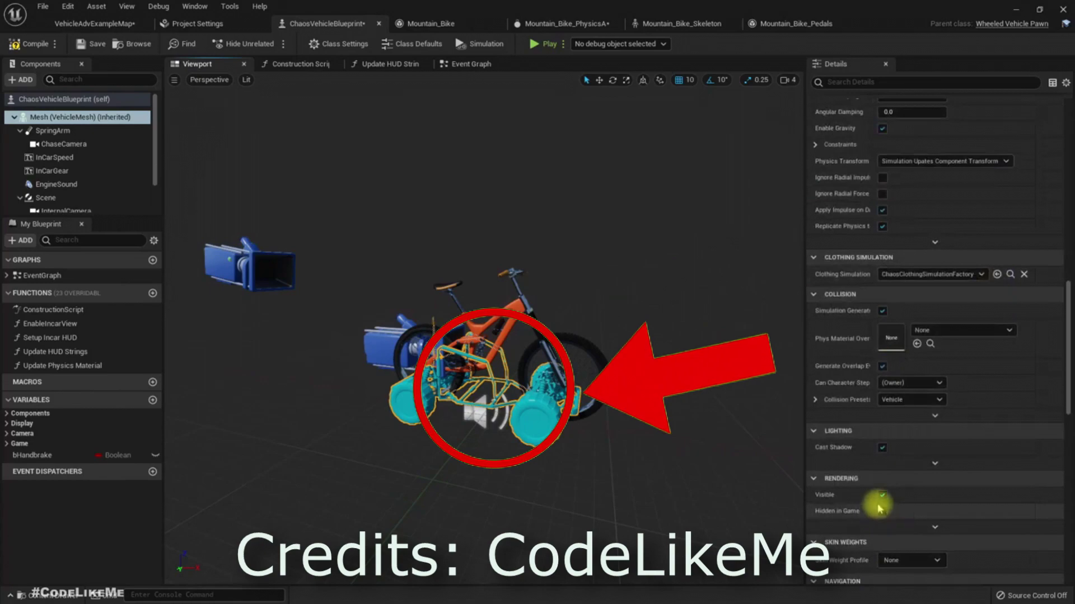
click(882, 495)
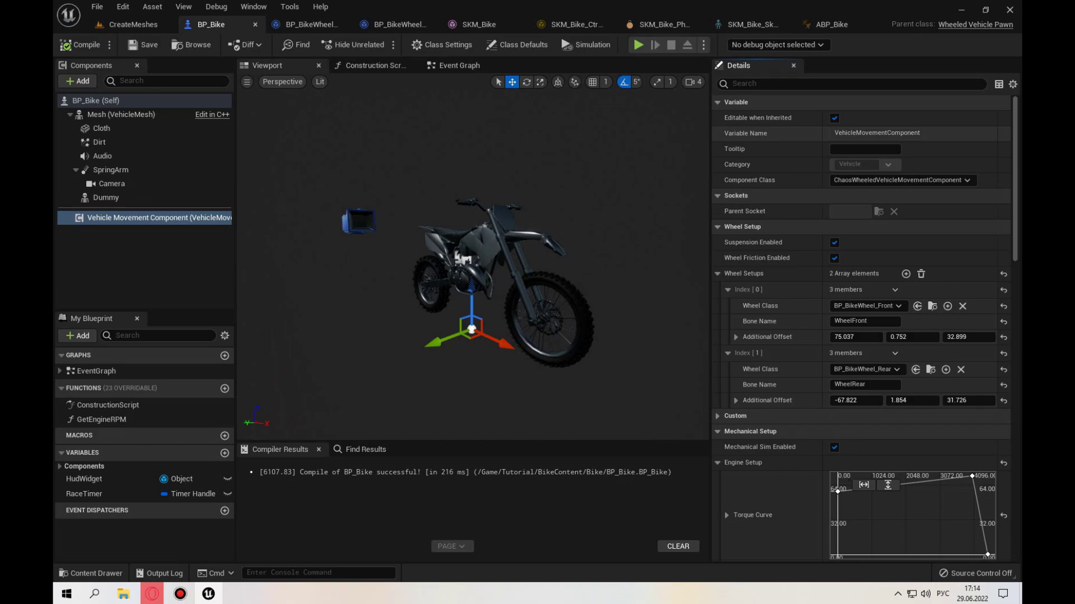
drag(745, 289, 187, 271)
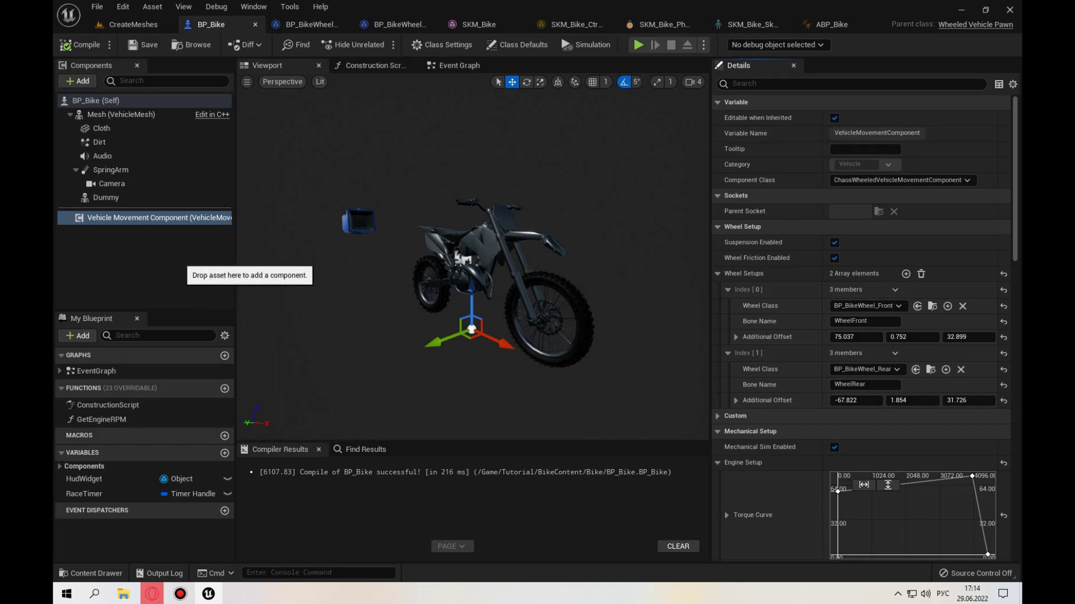
drag(188, 272, 152, 220)
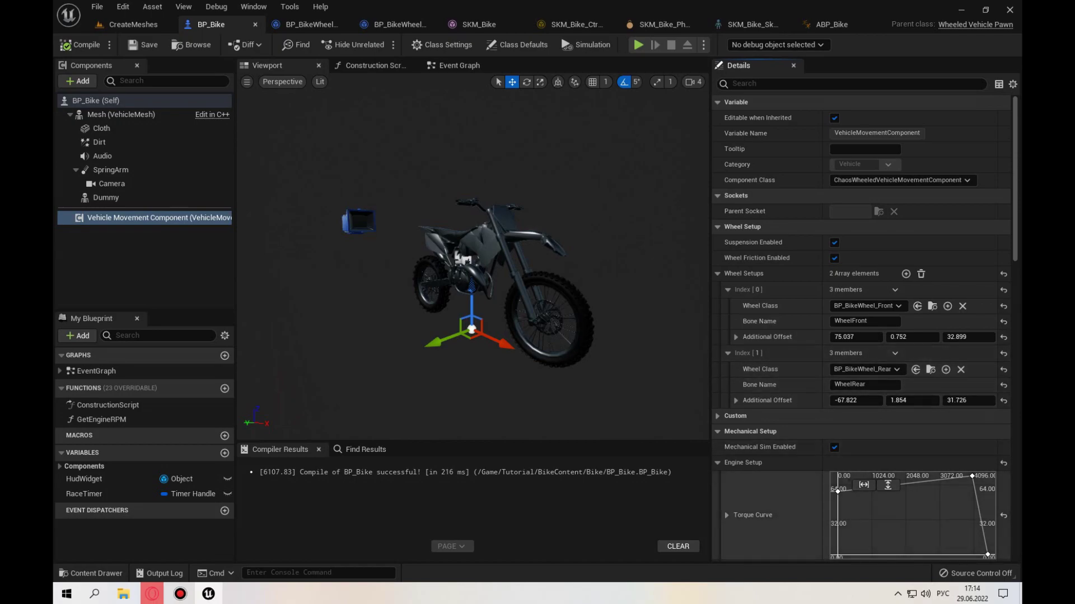
scroll(862, 392, down, 2)
scroll(862, 392, down, 2)
scroll(862, 392, down, 1)
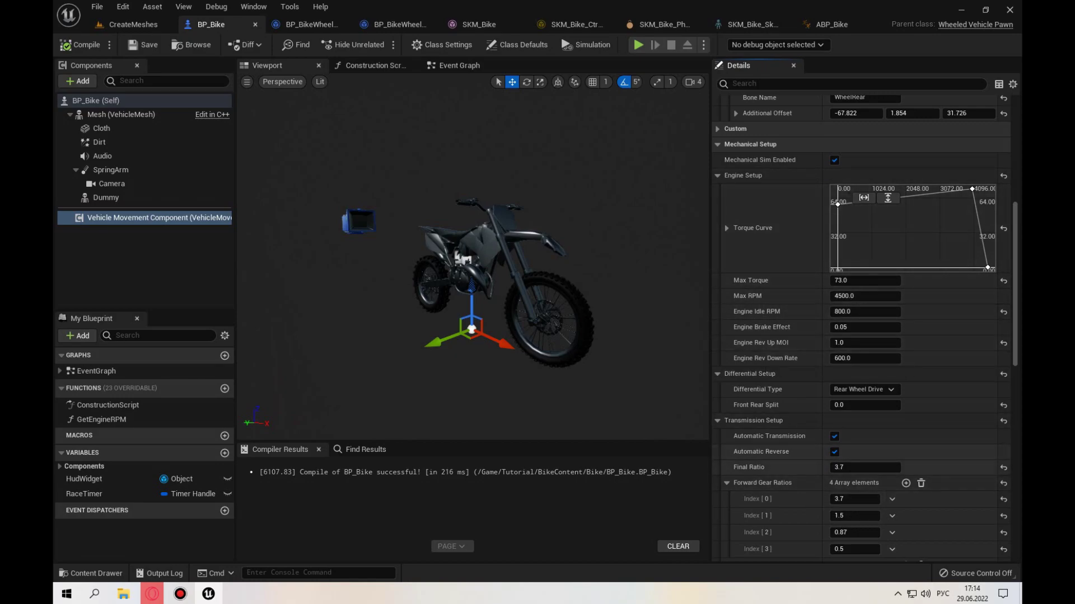
scroll(833, 438, down, 3)
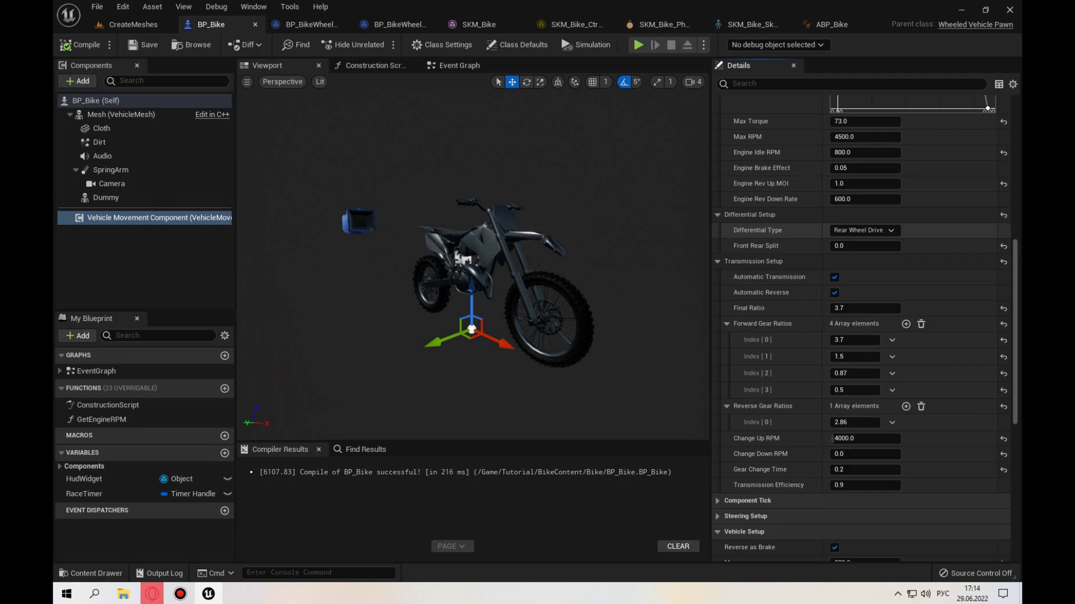
scroll(823, 426, down, 1)
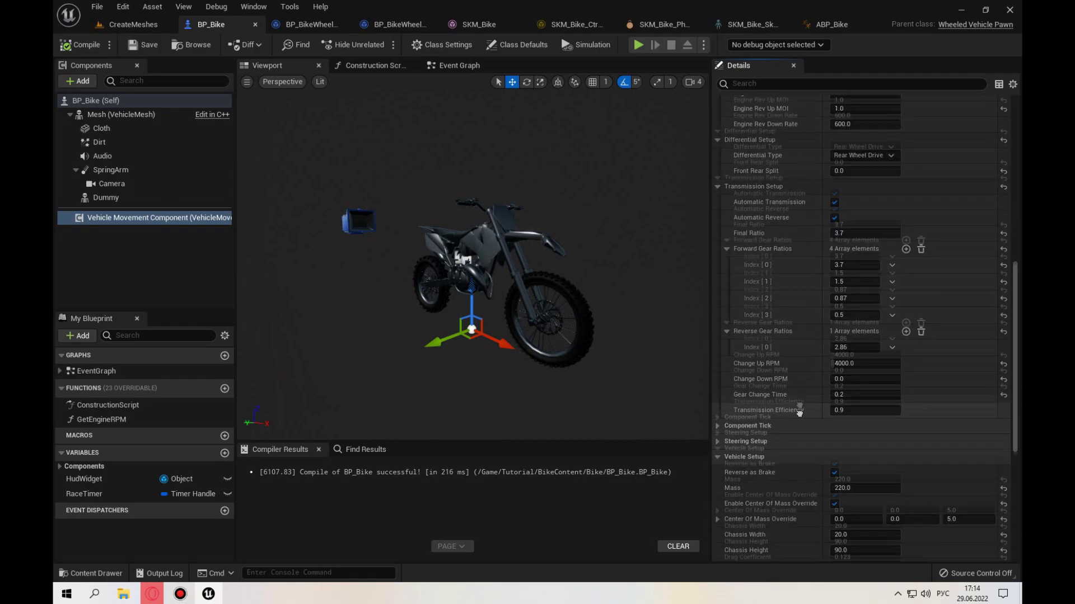
scroll(796, 335, down, 2)
scroll(794, 263, down, 1)
scroll(799, 224, down, 1)
scroll(798, 216, down, 1)
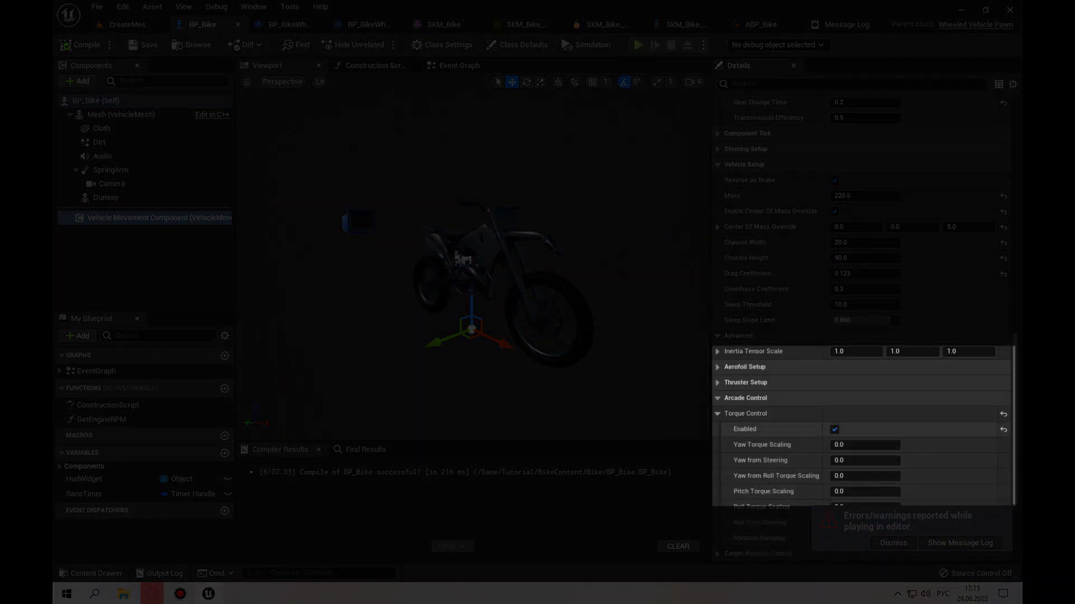
scroll(862, 325, down, 2)
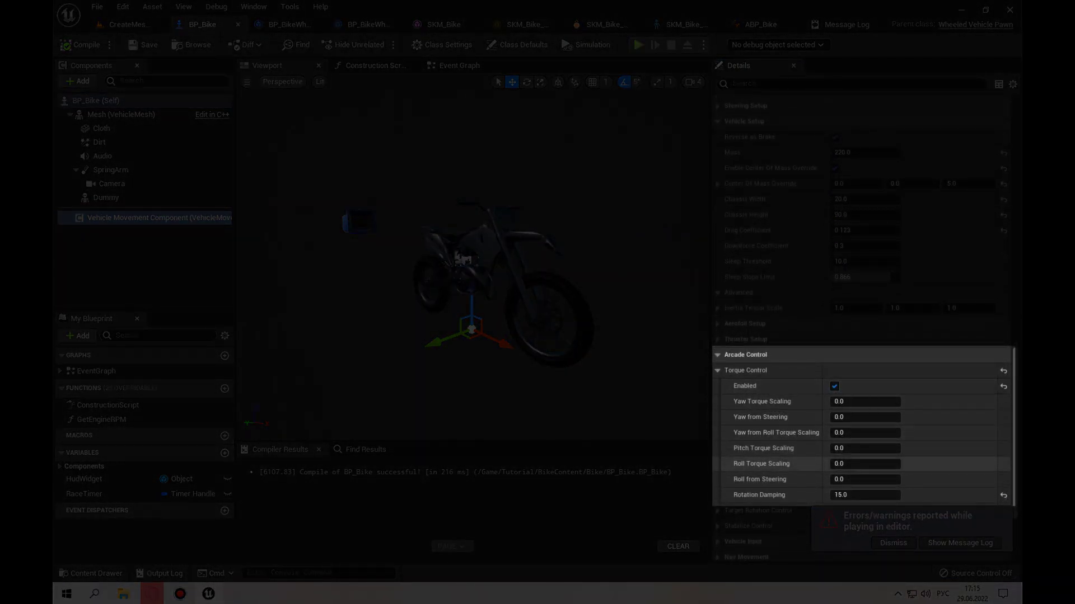
scroll(777, 455, down, 1)
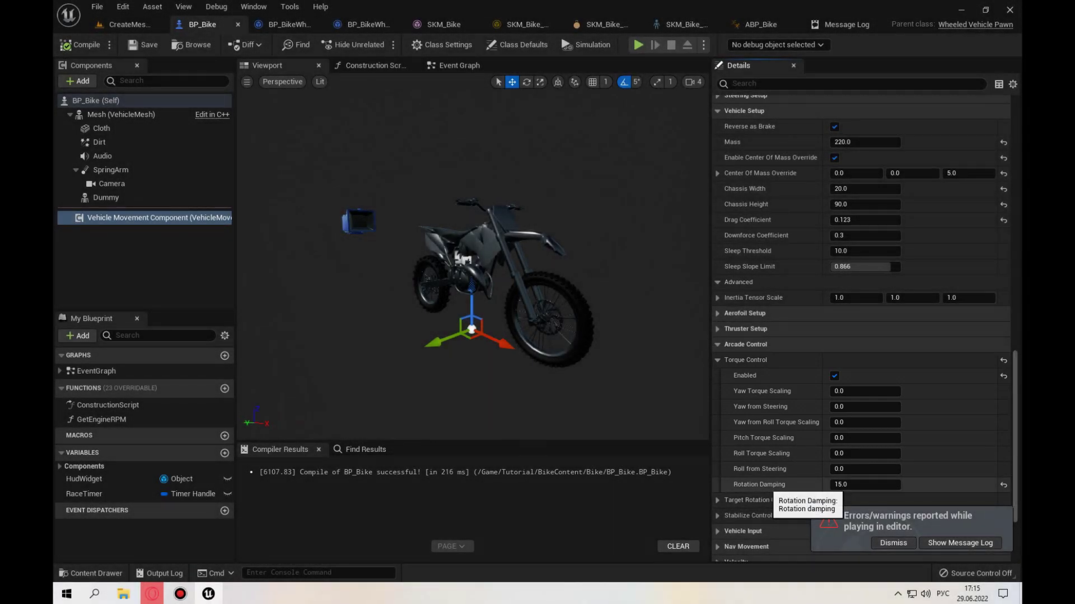
scroll(781, 490, down, 2)
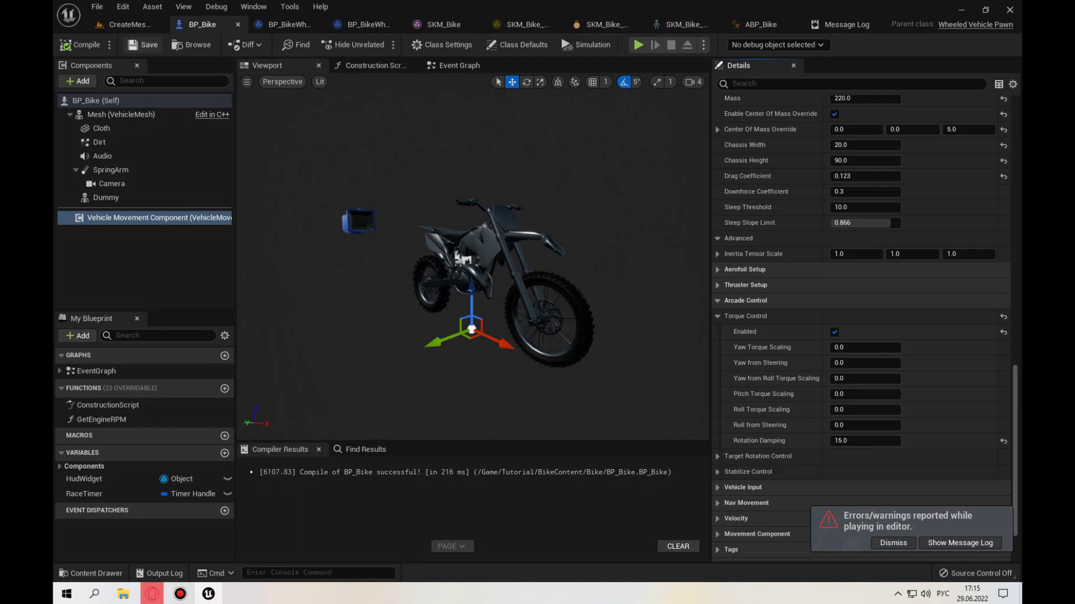
click(638, 45)
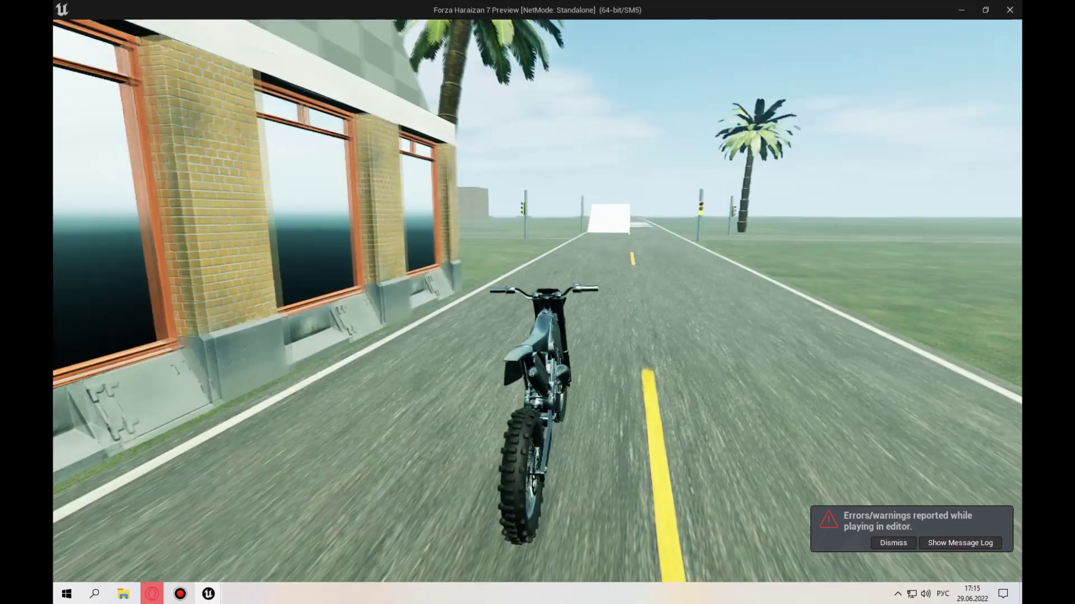
key(d)
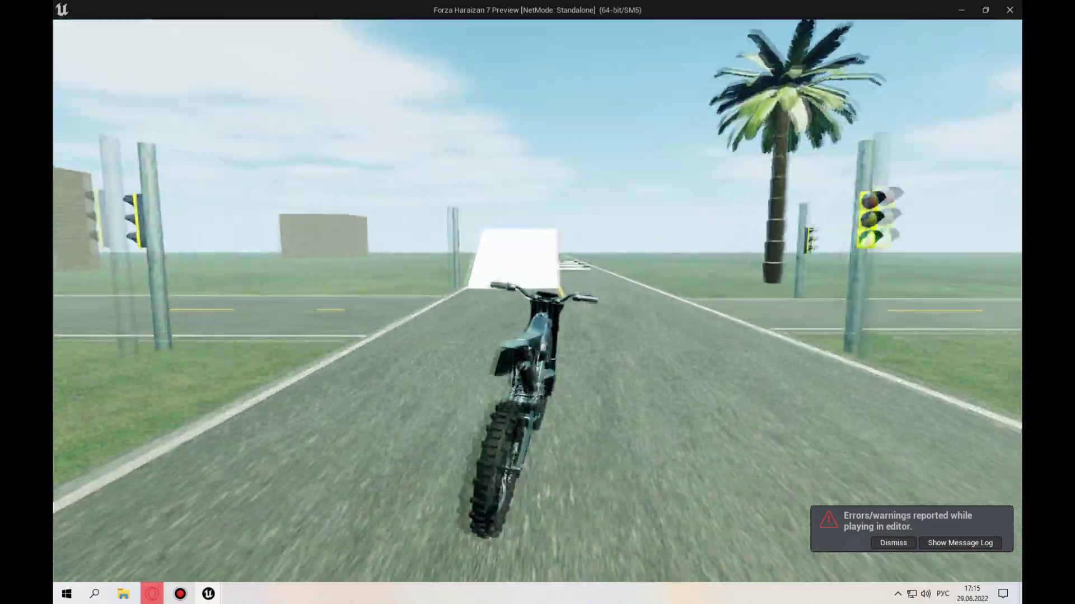
key(d)
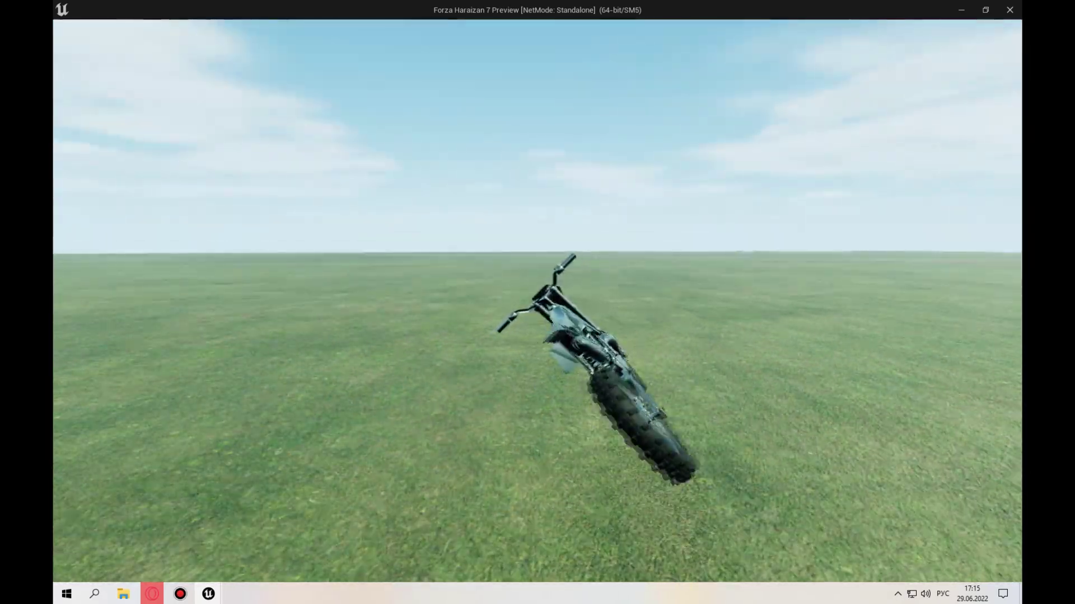
key(Escape)
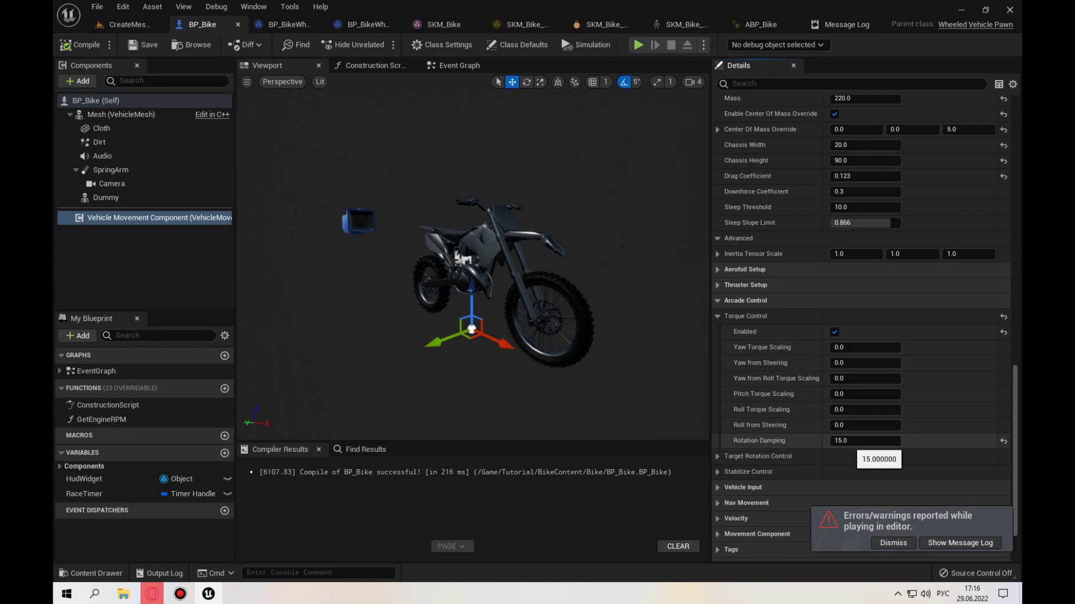
scroll(784, 335, up, 5)
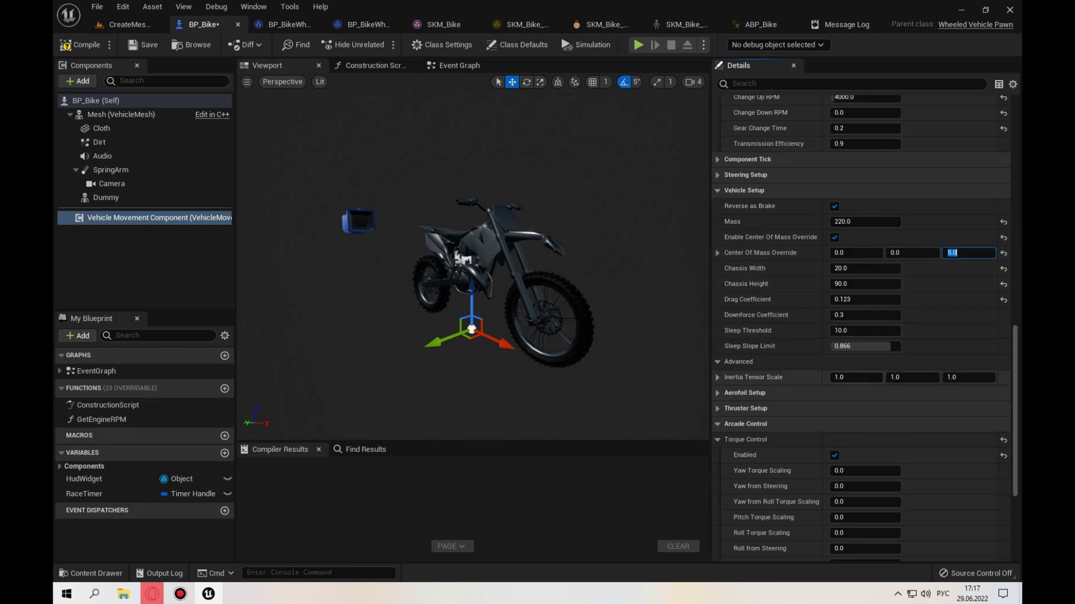
- Set Vehicle Setup's Center Of Mass Override to 0.0, 0.0, 5.0 and recompile BP_Bike with F7
scroll(862, 324, down, 2)
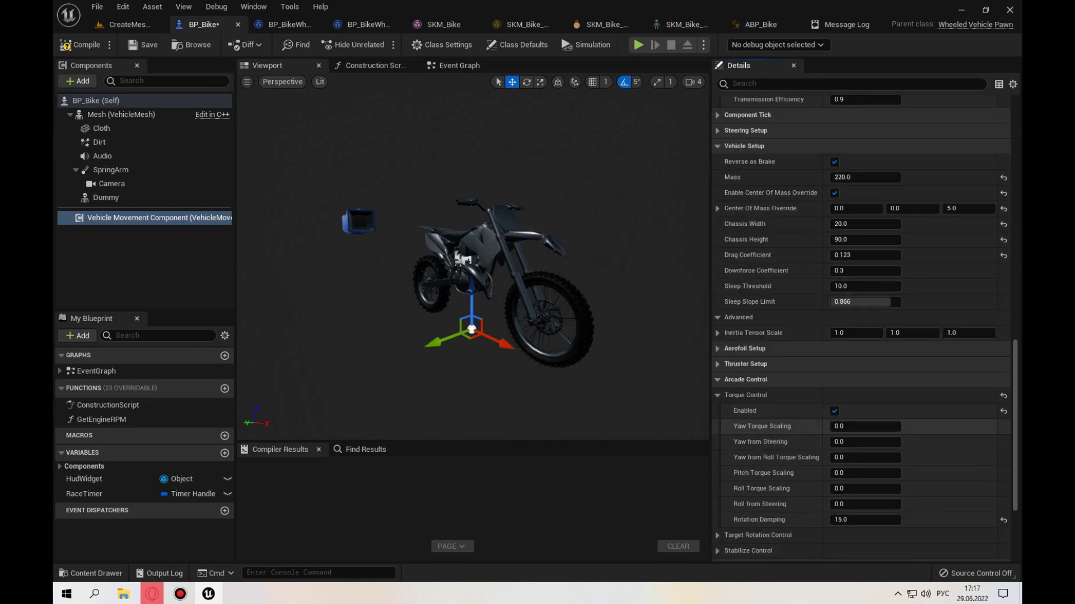
scroll(741, 361, down, 3)
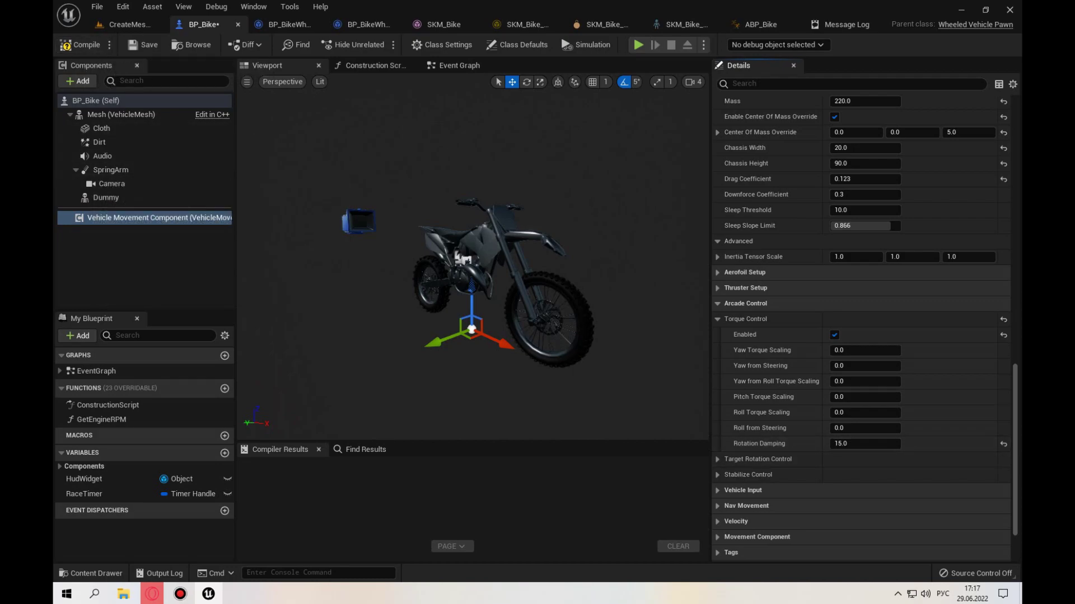
key(F7)
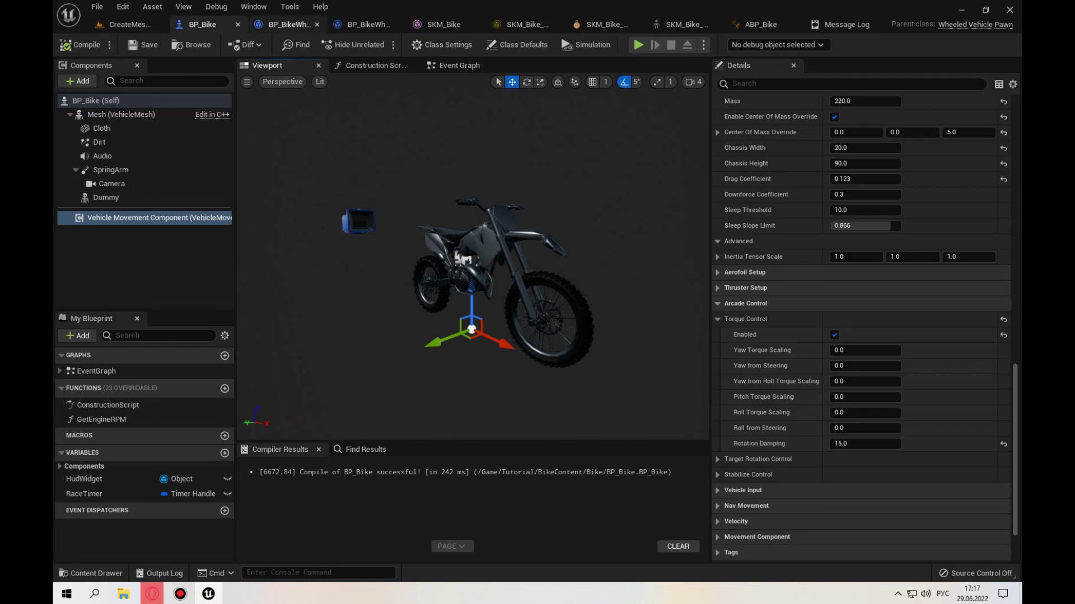
- Review Axle Type and friction on BP_BikeWheel_Front and BP_BikeWheel_Rear, keeping Front, then close the front wheel
click(283, 24)
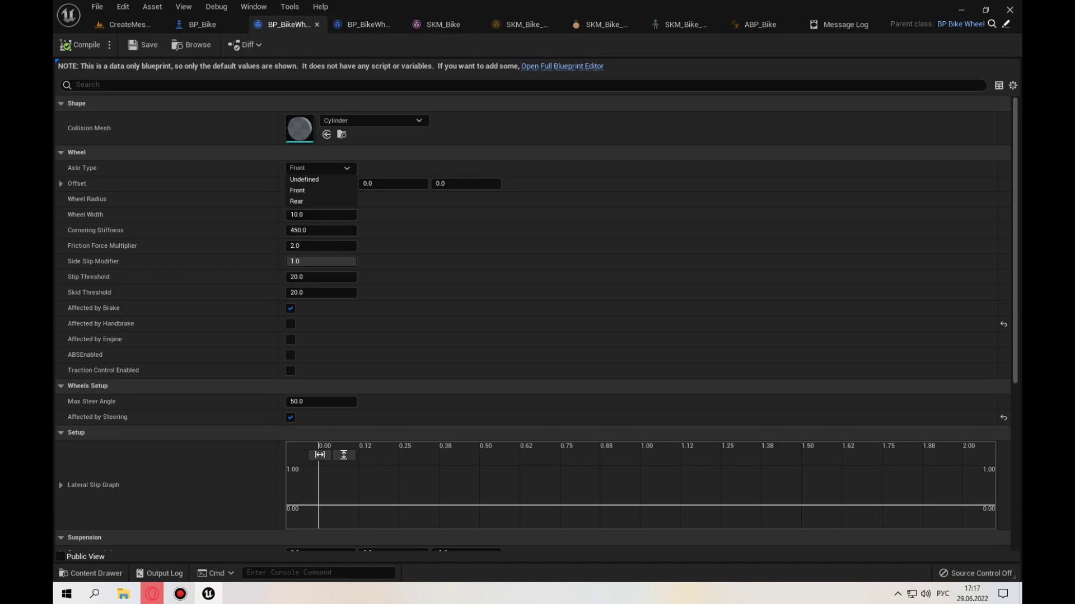
key(Escape)
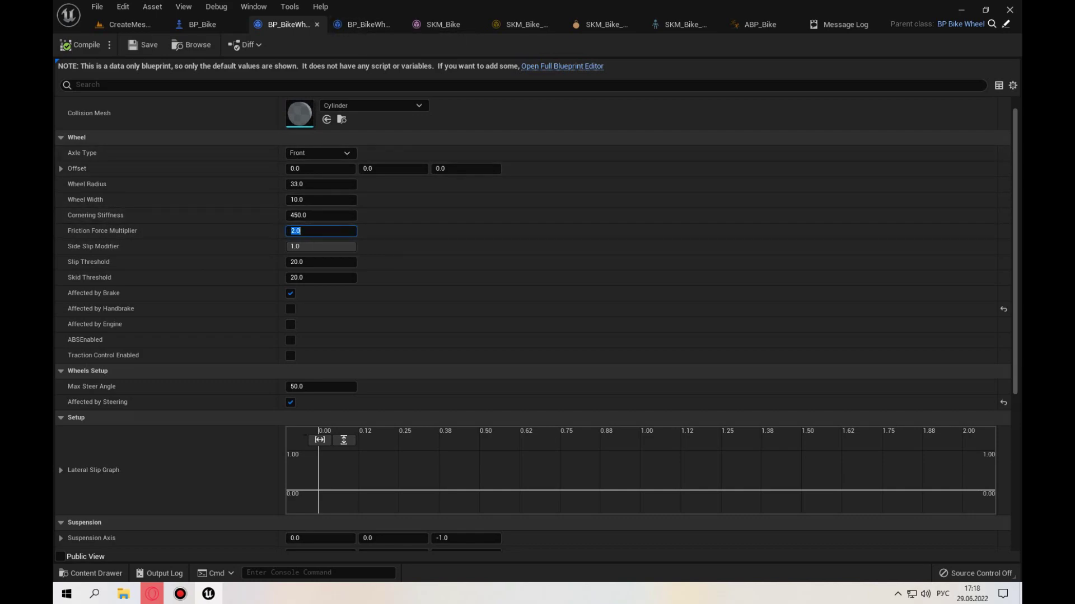
click(365, 24)
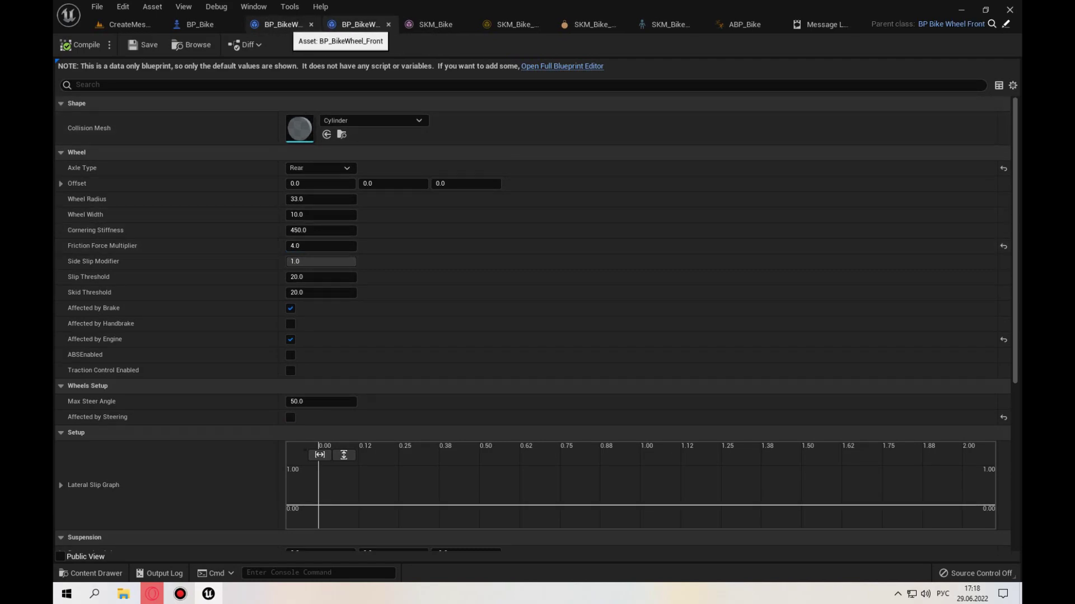
click(388, 24)
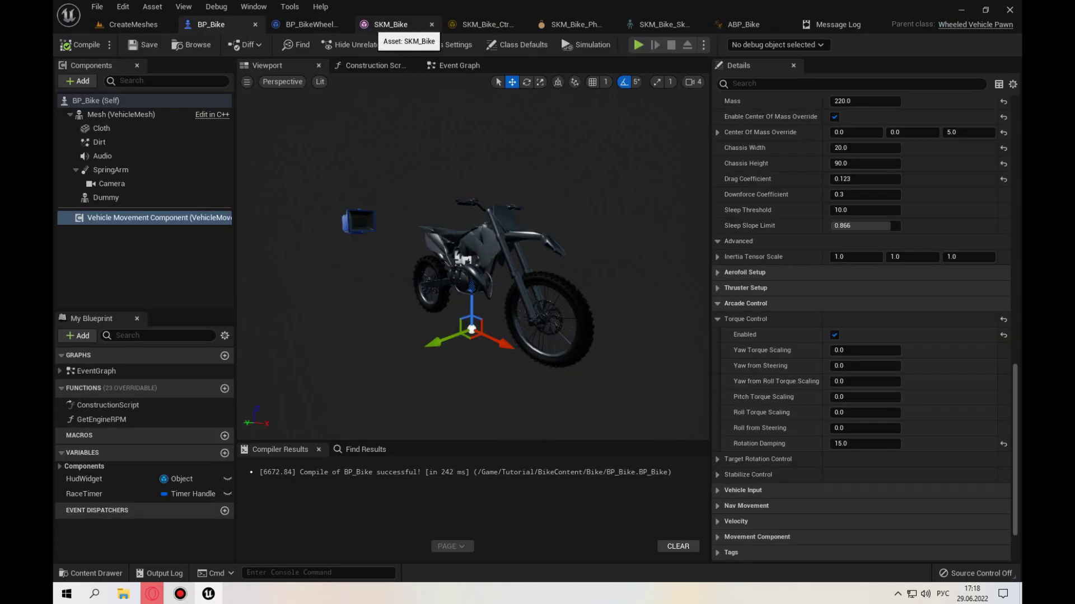
- Close the rear wheel blueprint and test-rotate SKM_Bike's WheelRear bone in the Skeleton Tree
click(385, 24)
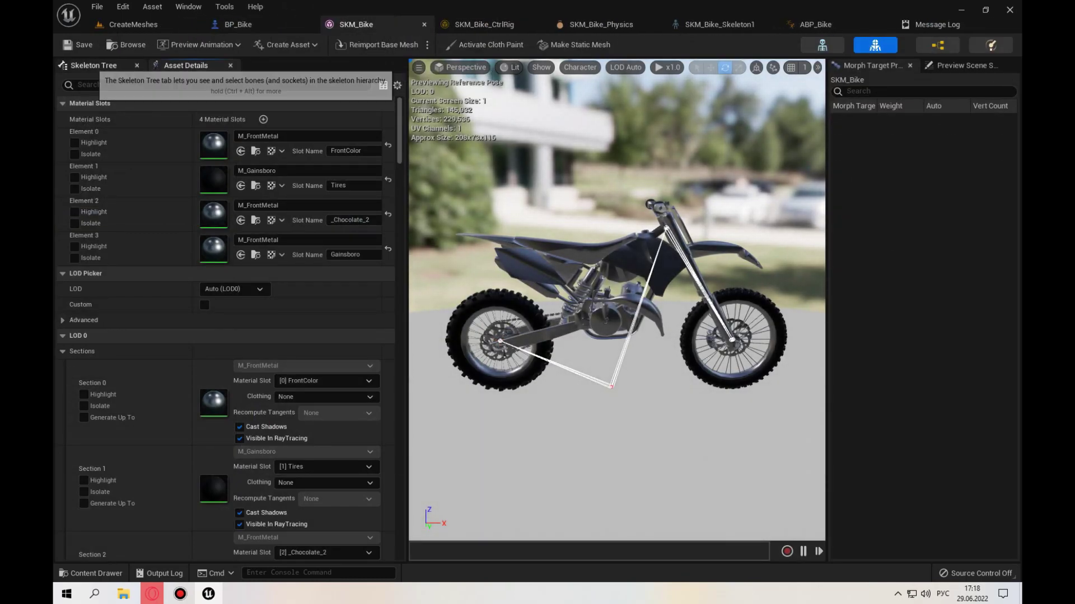
click(93, 65)
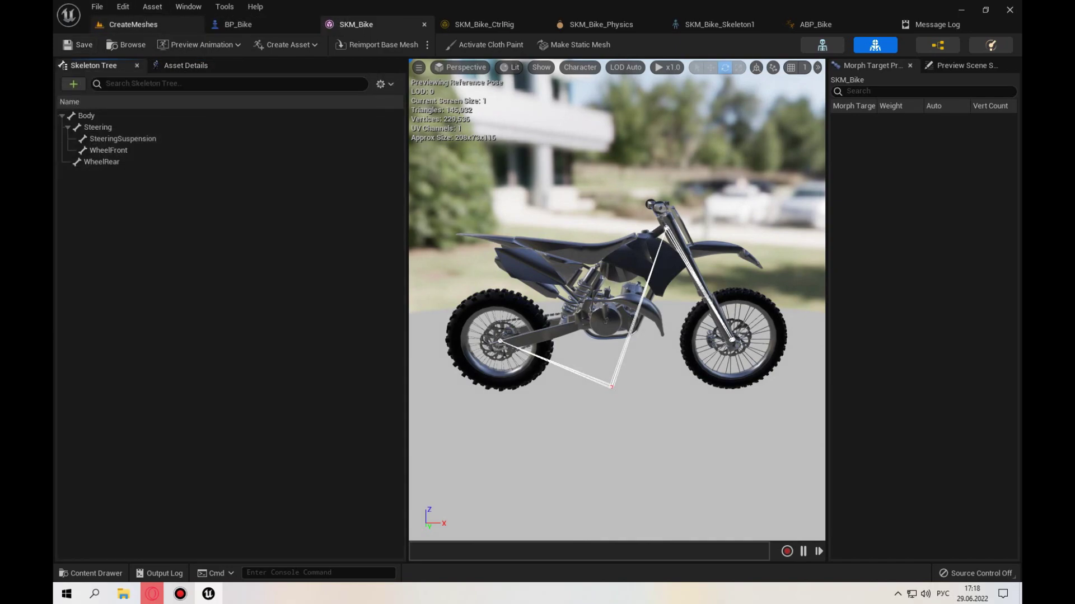
drag(407, 308, 275, 307)
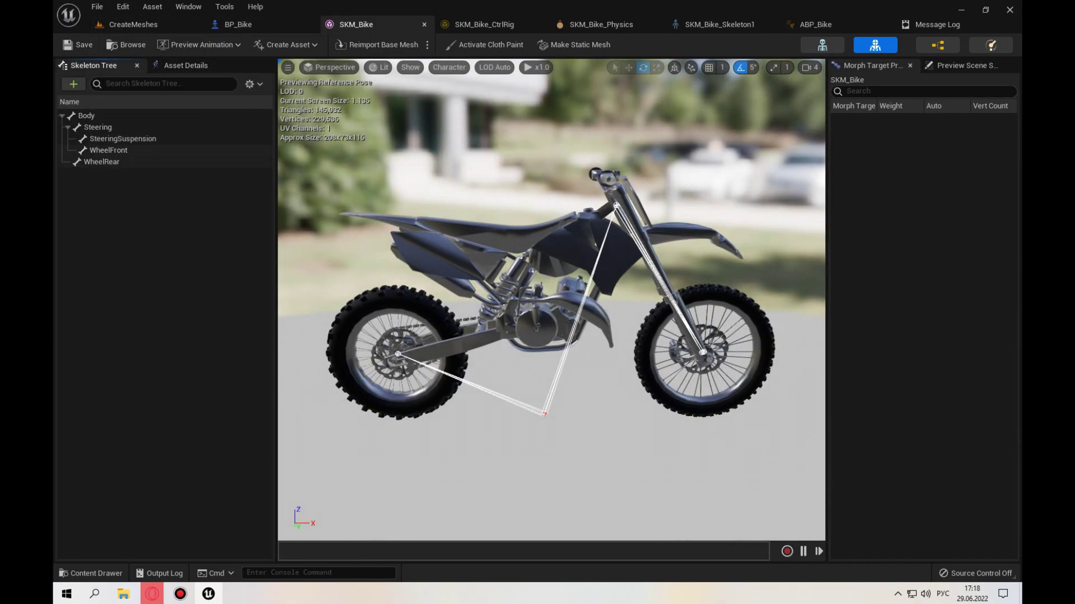
click(87, 115)
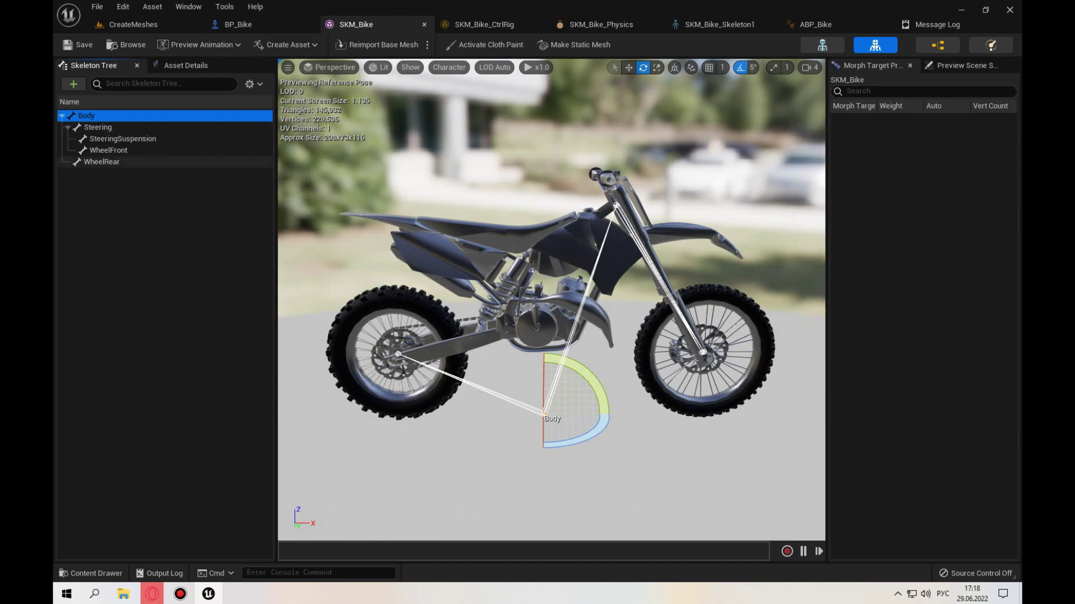
click(102, 162)
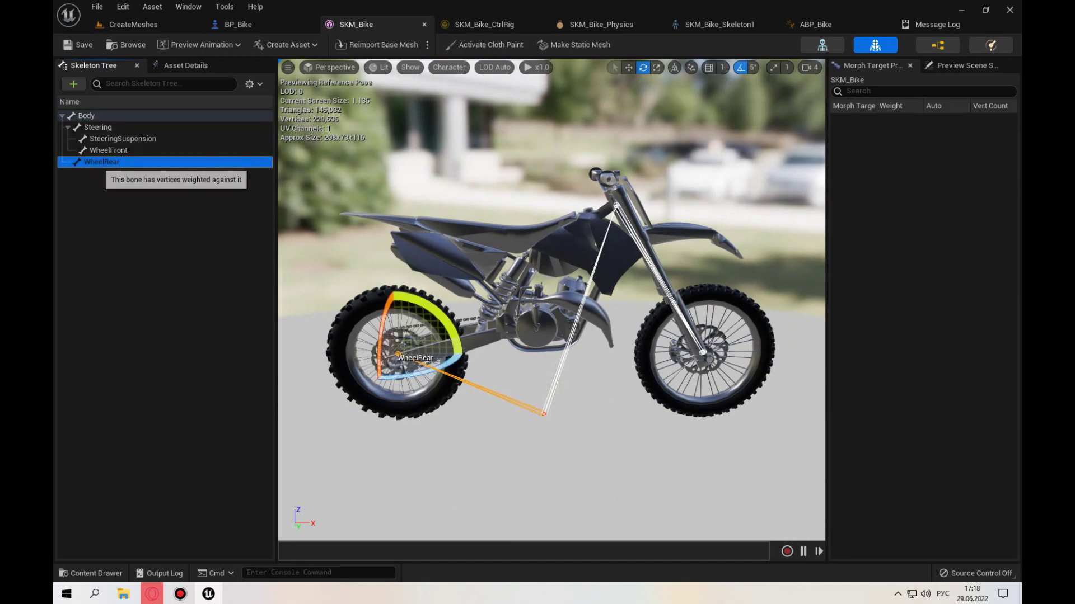
drag(448, 325, 475, 392)
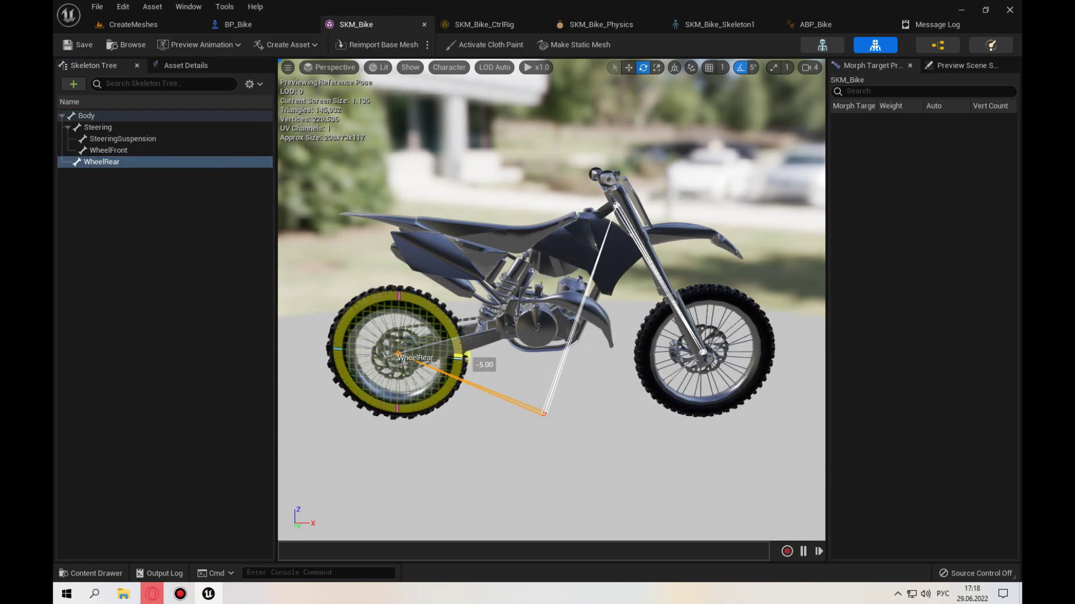
drag(475, 391, 484, 358)
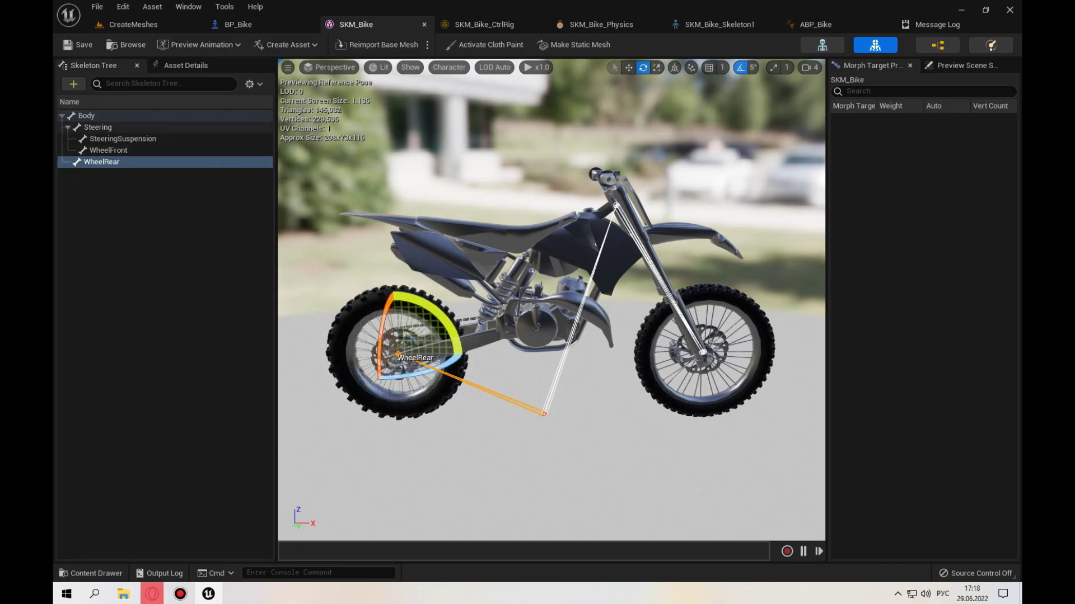
click(68, 127)
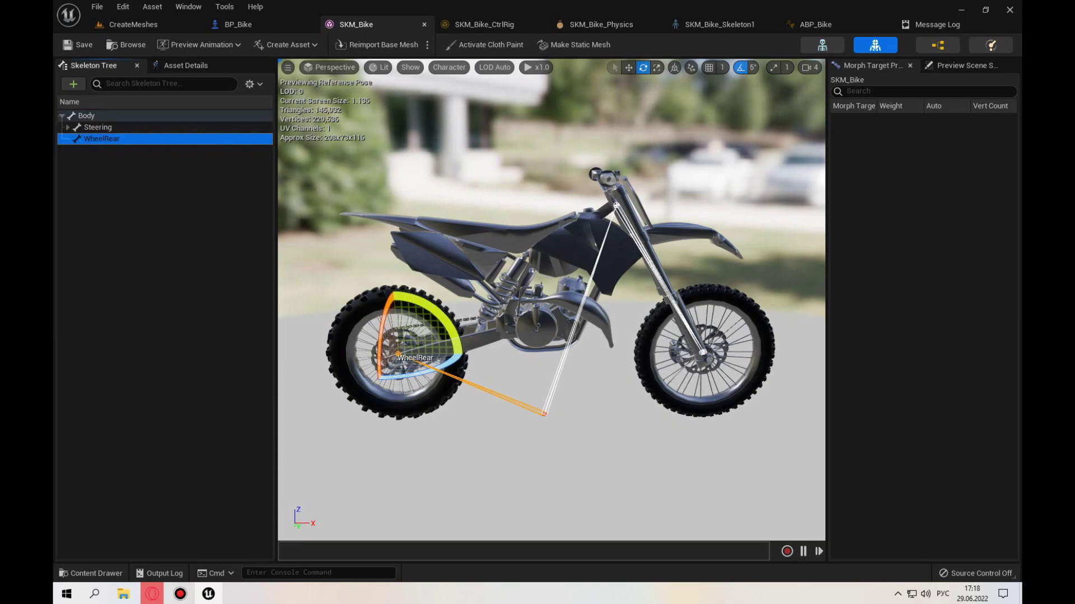
click(336, 347)
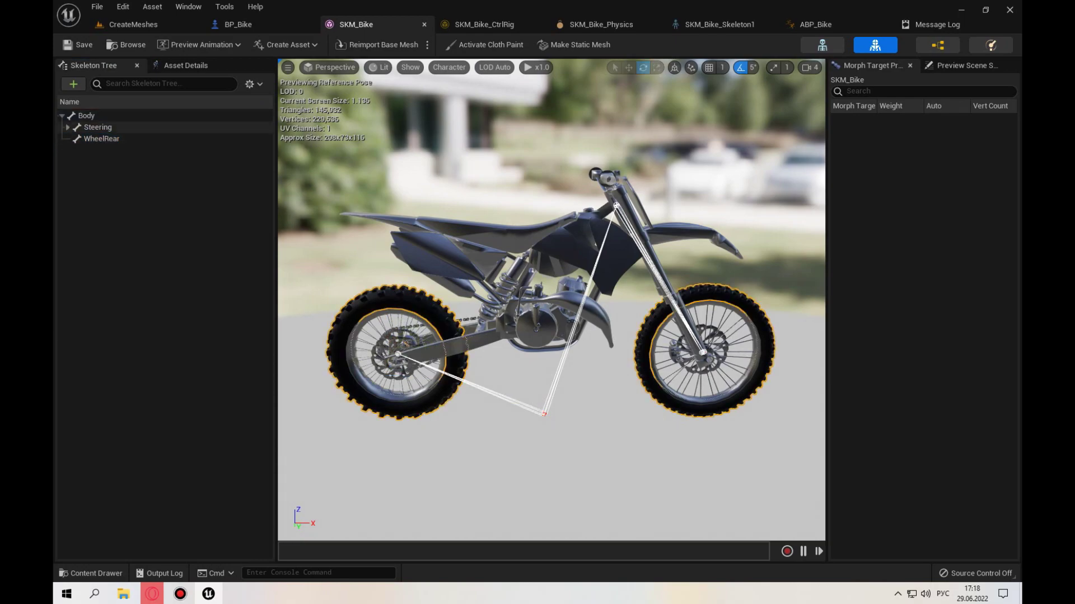
- Test-turn the Steering bone about 25 degrees and inspect the SteeringSuspension and WheelFront bones
click(86, 116)
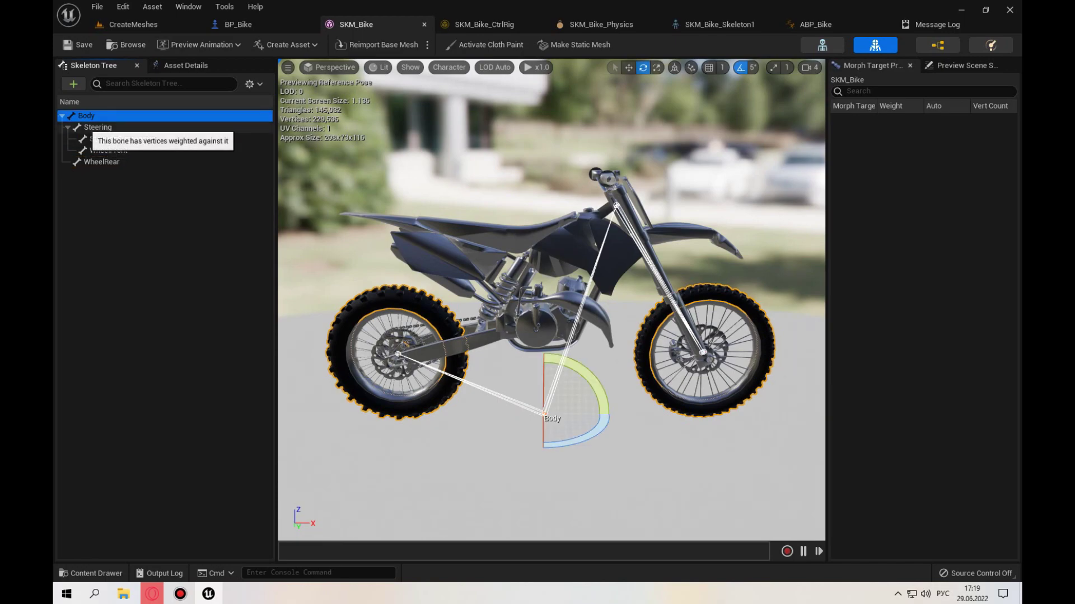
click(98, 127)
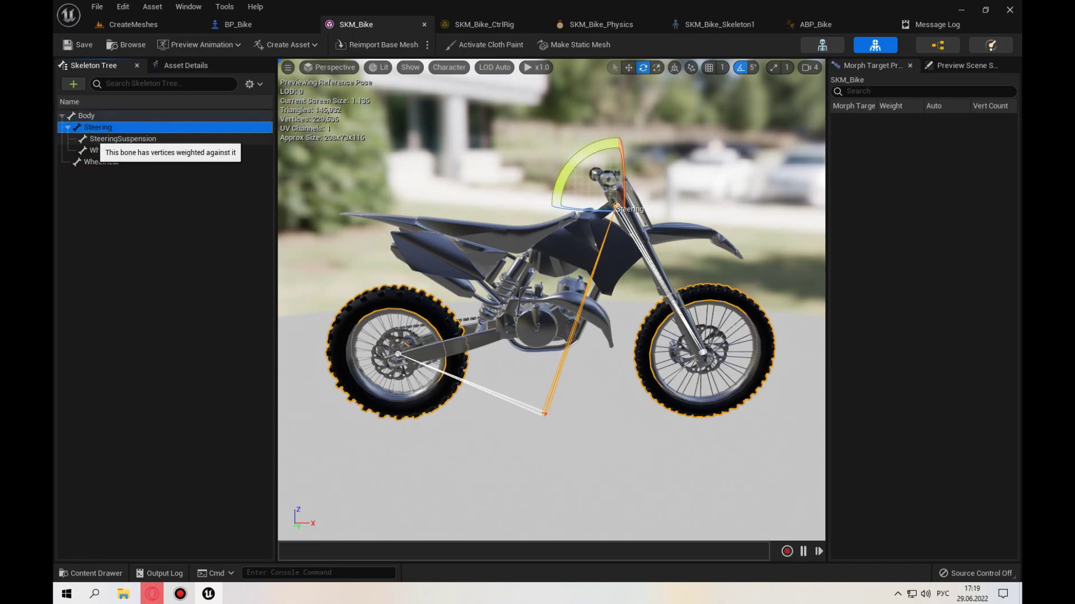
right_drag(551, 302, 504, 269)
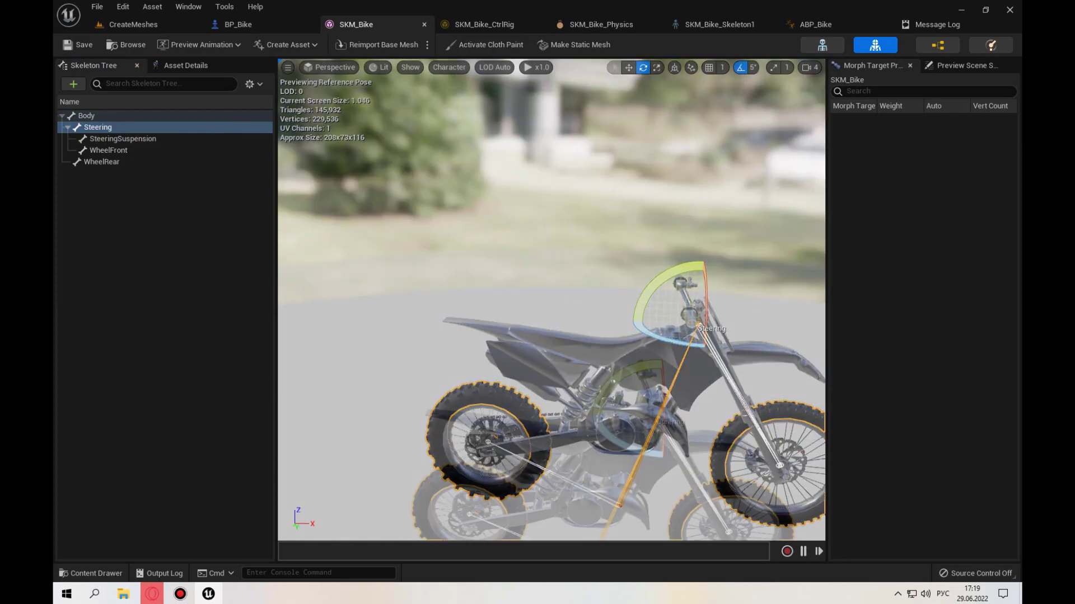
mouse_move(520, 241)
mouse_down()
mouse_move(526, 263)
mouse_move(539, 232)
mouse_move(526, 246)
mouse_up()
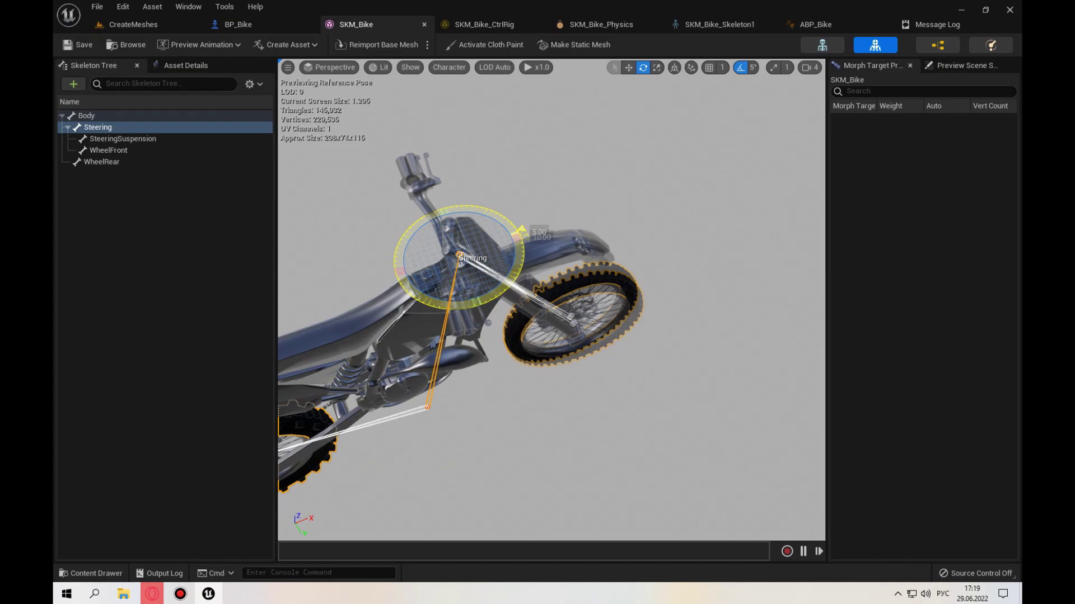
click(122, 139)
key(f)
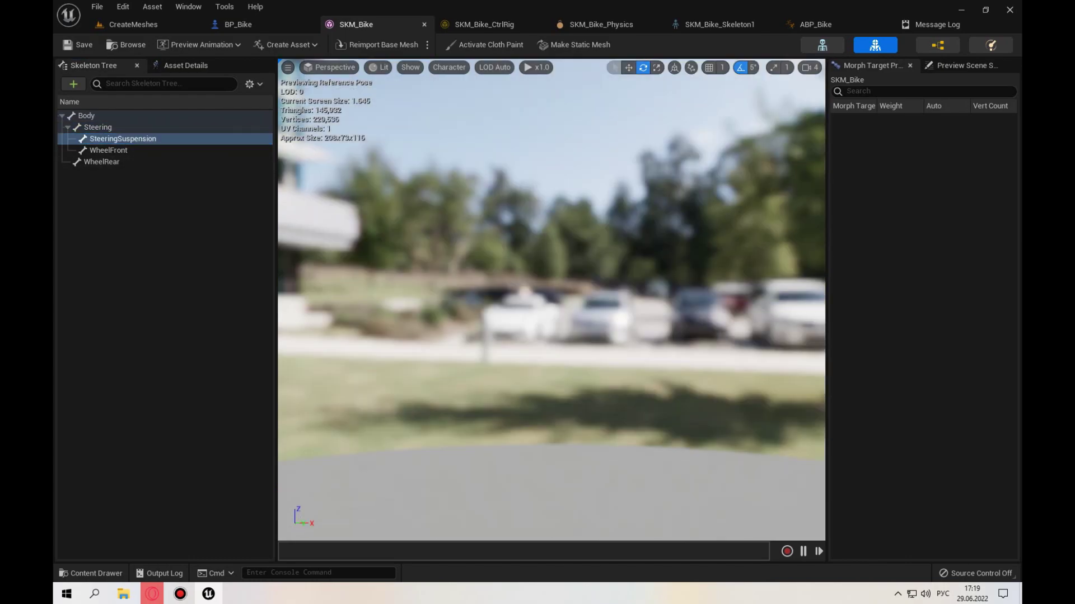
click(106, 150)
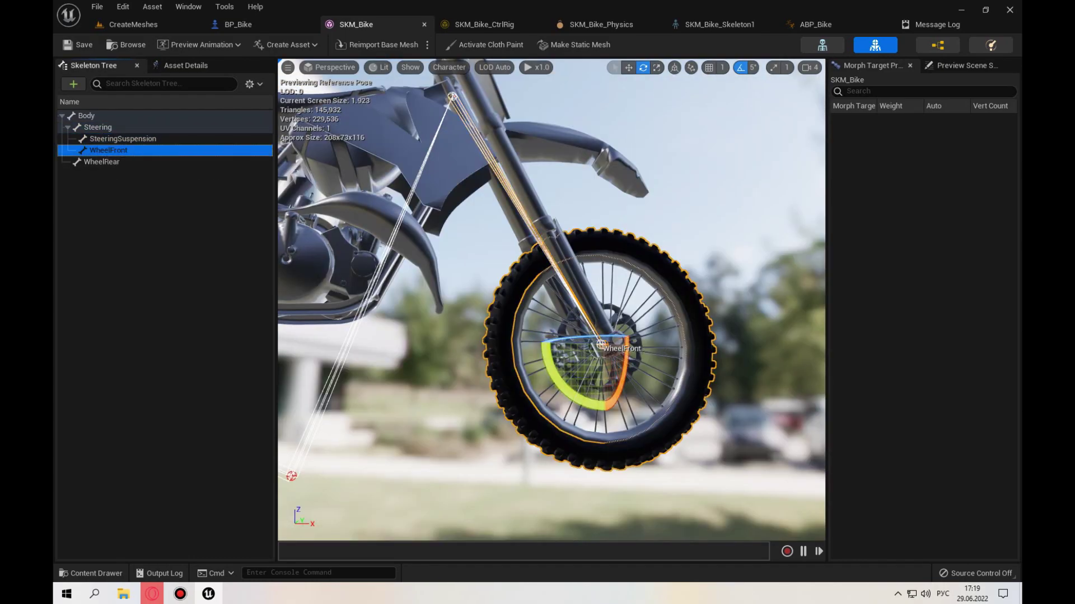
- Swing the Steering bone again, undo it with Ctrl+Z, and frame the WheelFront bone
click(222, 24)
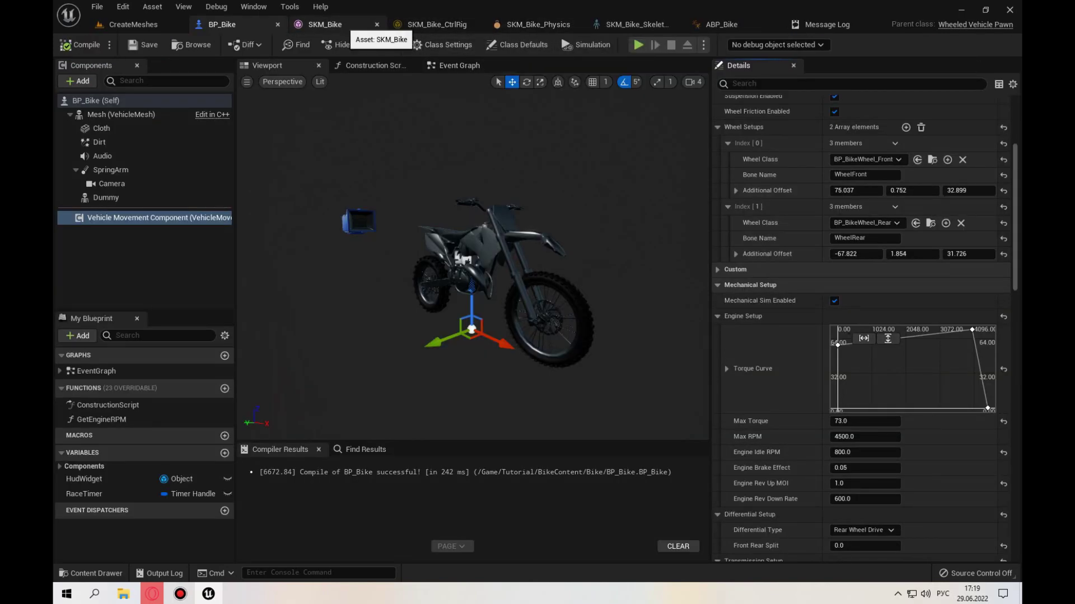
click(335, 25)
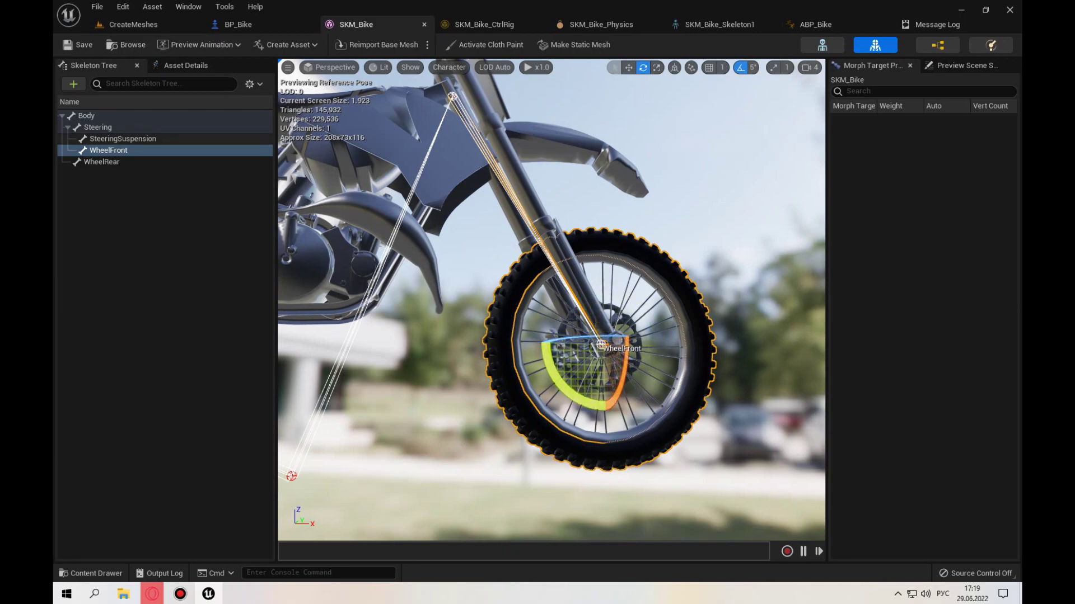
click(98, 127)
key(f)
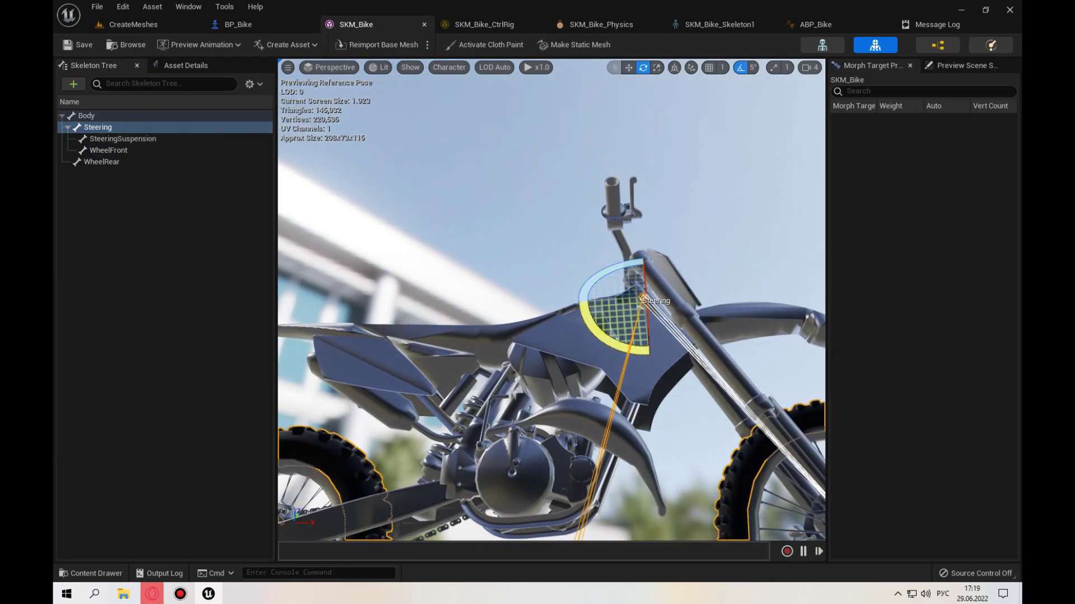
drag(585, 319, 717, 292)
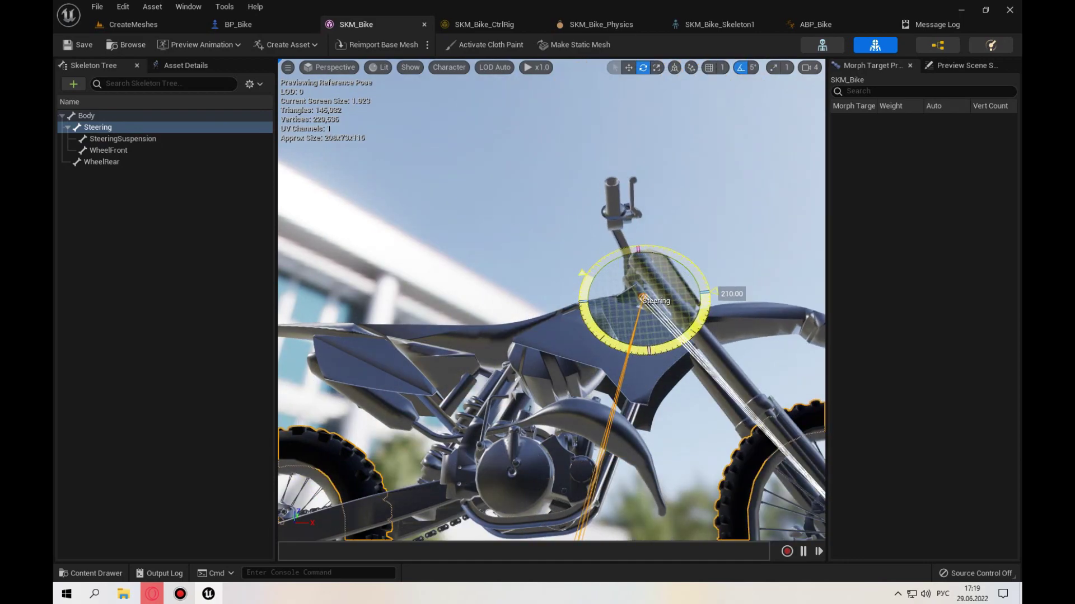
key(ctrl+z)
click(108, 150)
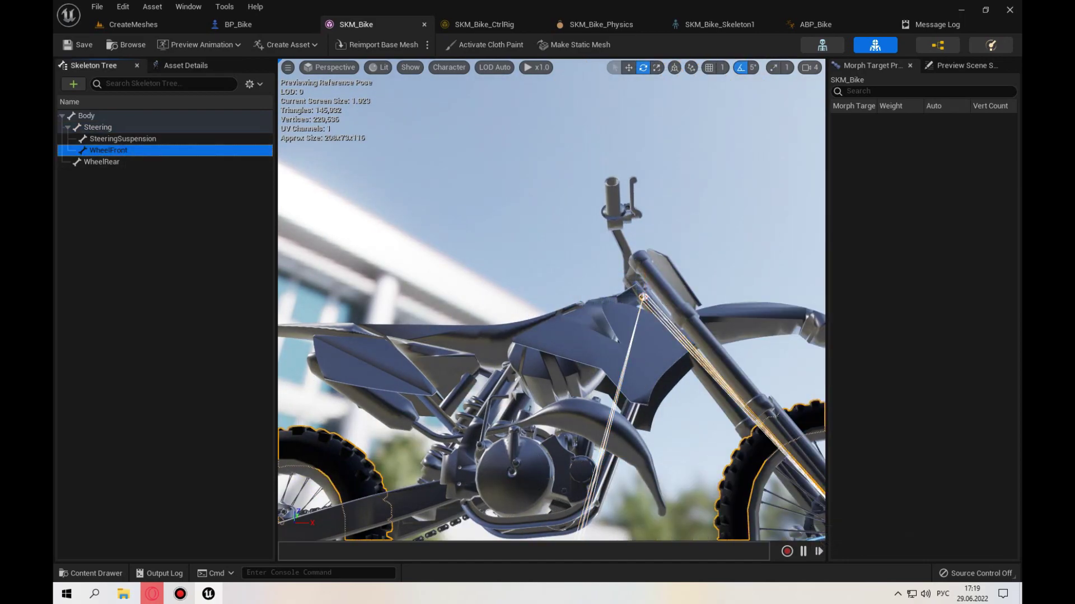
key(f)
click(129, 24)
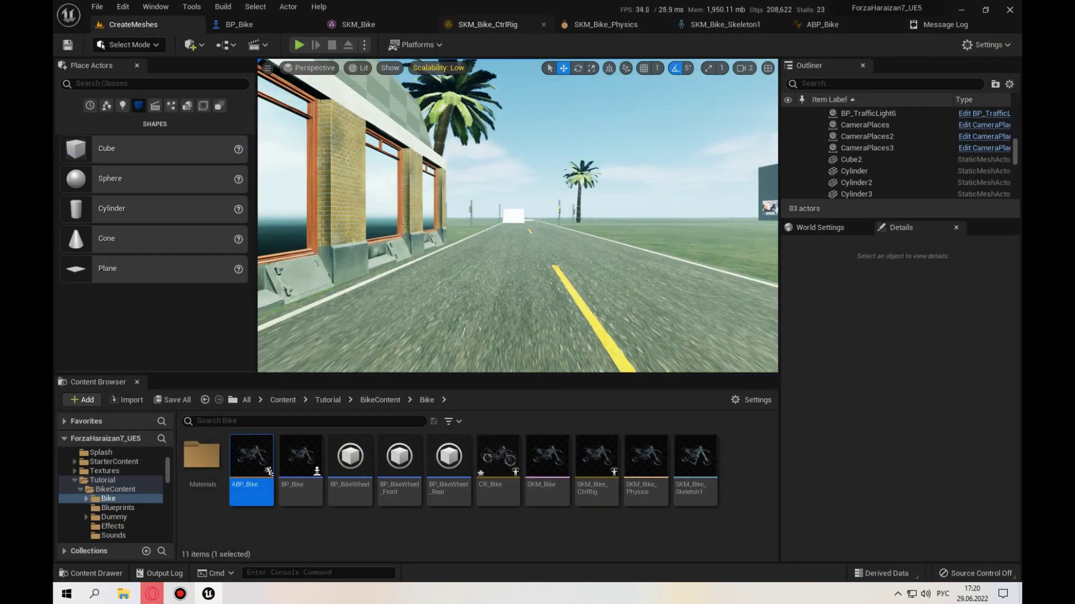
- Open ABP_Bike and inspect the Begin Play cast and Update Animation vehicle movement nodes
double_click(252, 464)
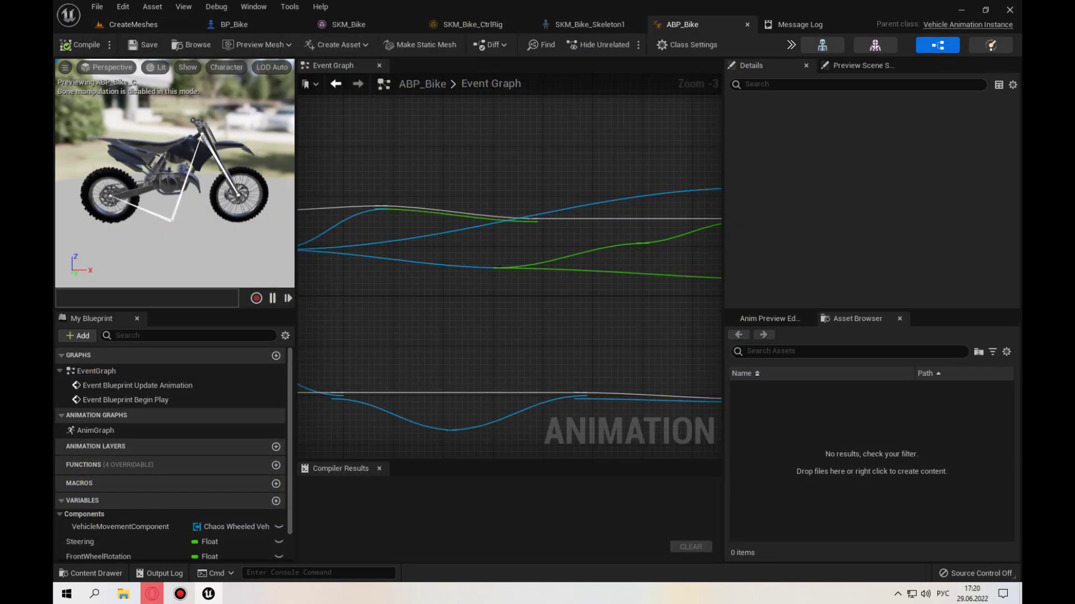
scroll(541, 253, up, 1)
mouse_move(541, 253)
right_down()
mouse_move(448, 291)
mouse_move(459, 323)
mouse_move(535, 341)
mouse_move(454, 316)
right_up()
click(447, 291)
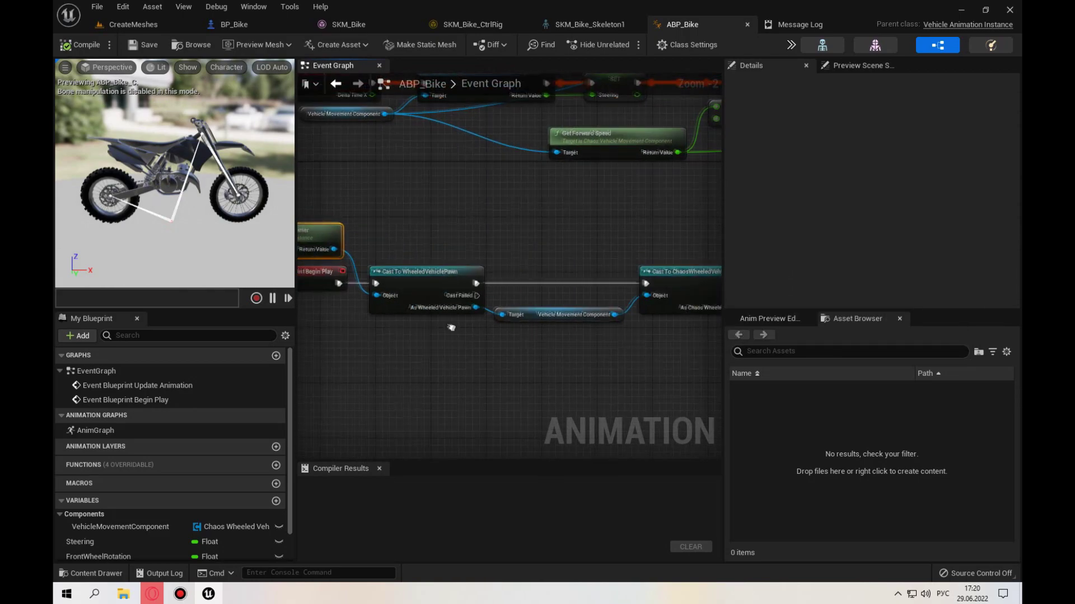
drag(448, 302, 441, 301)
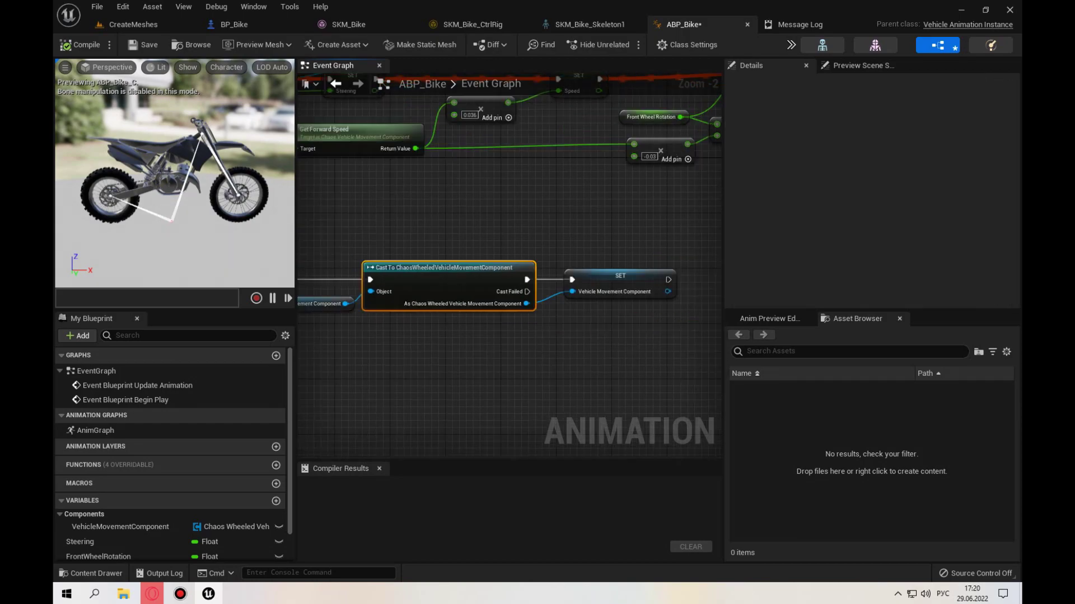
click(554, 313)
mouse_move(574, 151)
right_down()
mouse_move(417, 221)
mouse_move(649, 264)
right_up()
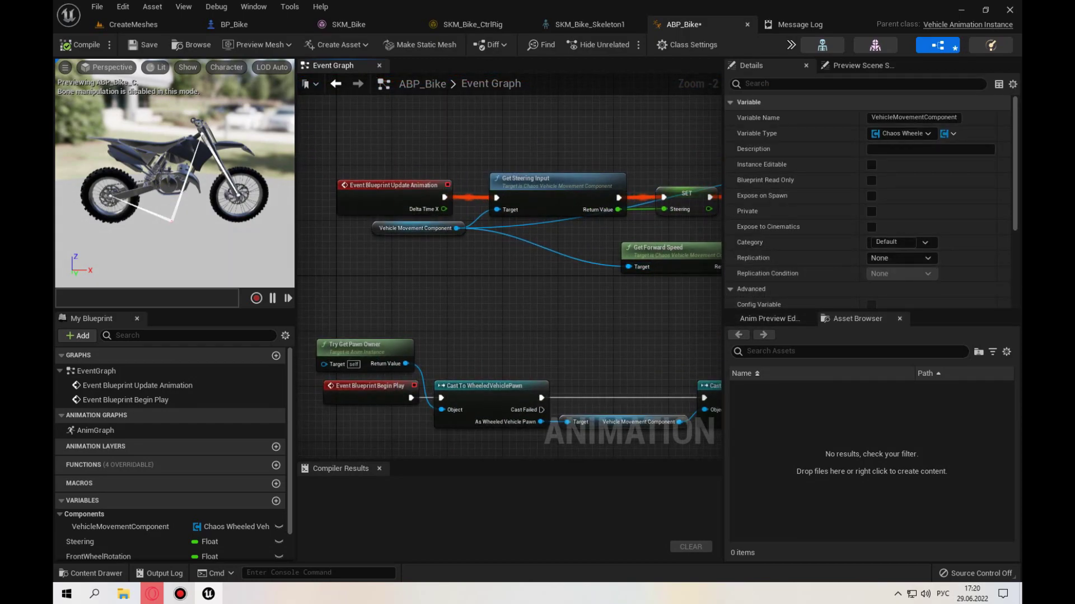
click(386, 208)
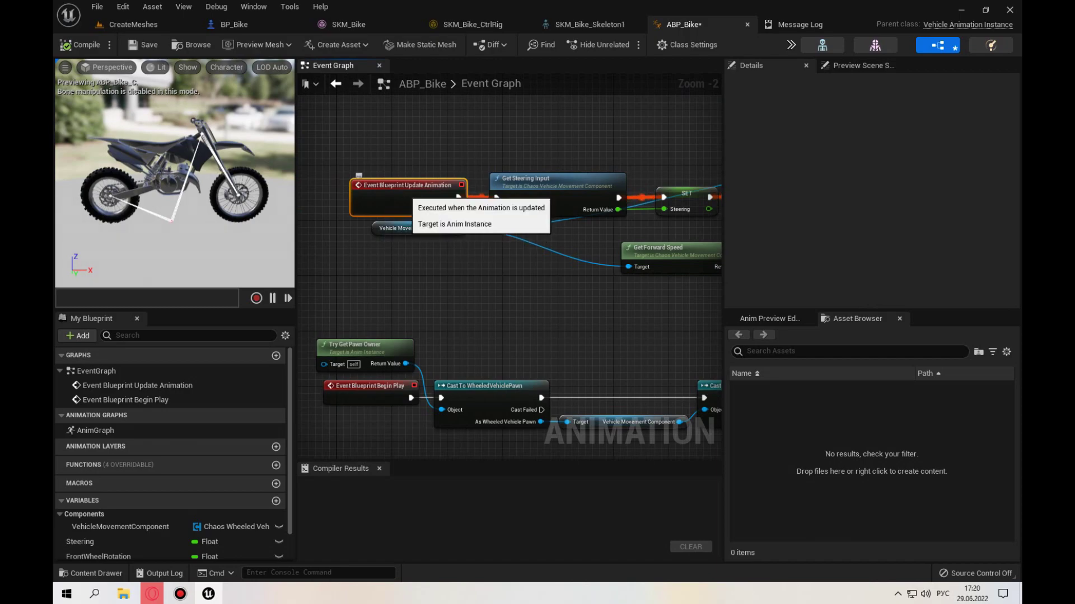
scroll(385, 221, up, 2)
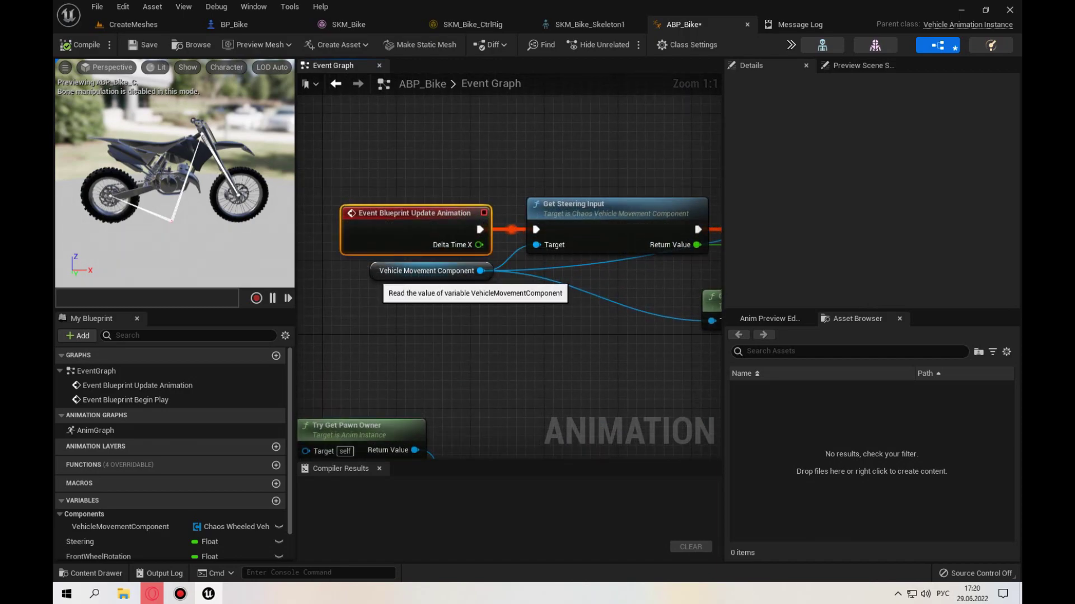
click(403, 271)
mouse_move(403, 271)
right_down()
mouse_move(311, 140)
mouse_move(506, 249)
right_up()
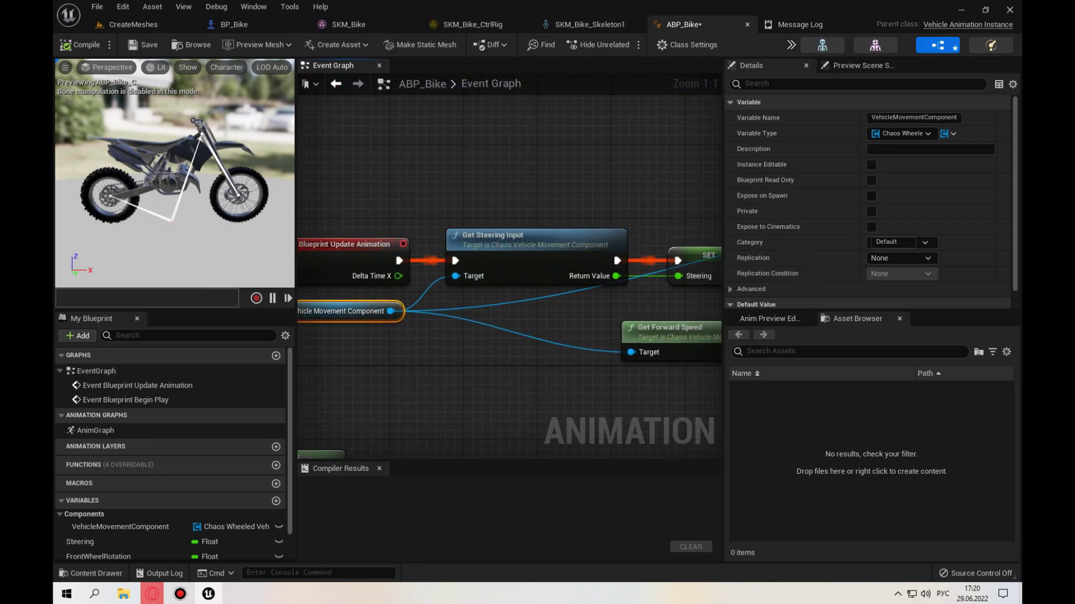
right_drag(347, 311, 420, 316)
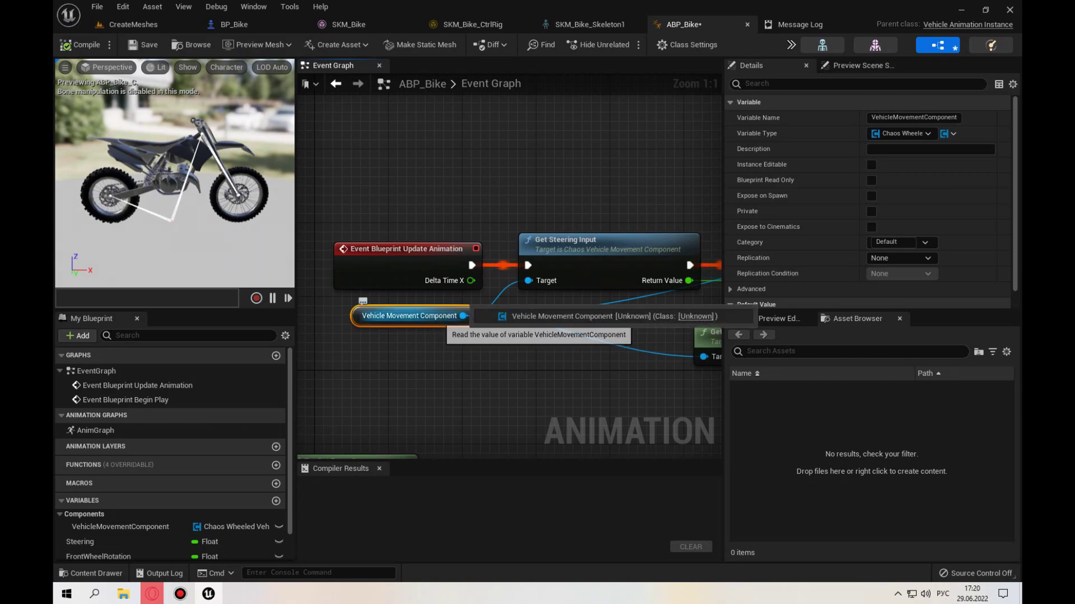
right_drag(454, 314, 424, 363)
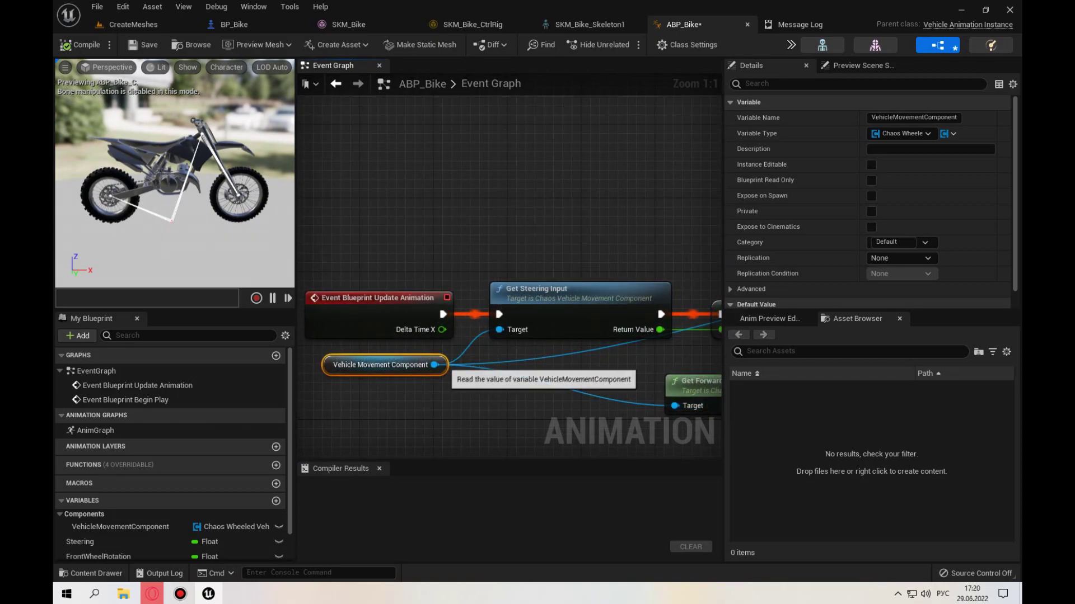
mouse_move(589, 318)
right_down()
mouse_move(534, 263)
mouse_move(334, 236)
right_up()
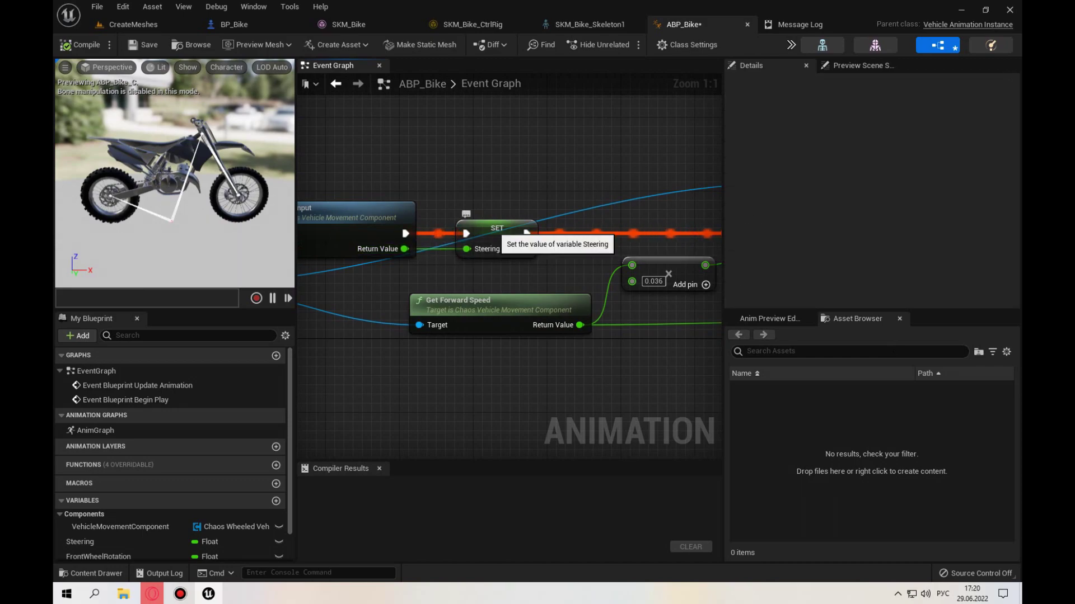
mouse_move(493, 238)
right_down()
mouse_move(696, 232)
mouse_move(616, 216)
right_up()
- Rearrange Get Forward Speed, the 0.036 Multiply and SET Speed beneath the SET nodes
drag(546, 288, 433, 287)
mouse_move(433, 288)
right_down()
mouse_move(634, 284)
mouse_move(433, 298)
right_up()
right_drag(616, 288, 414, 303)
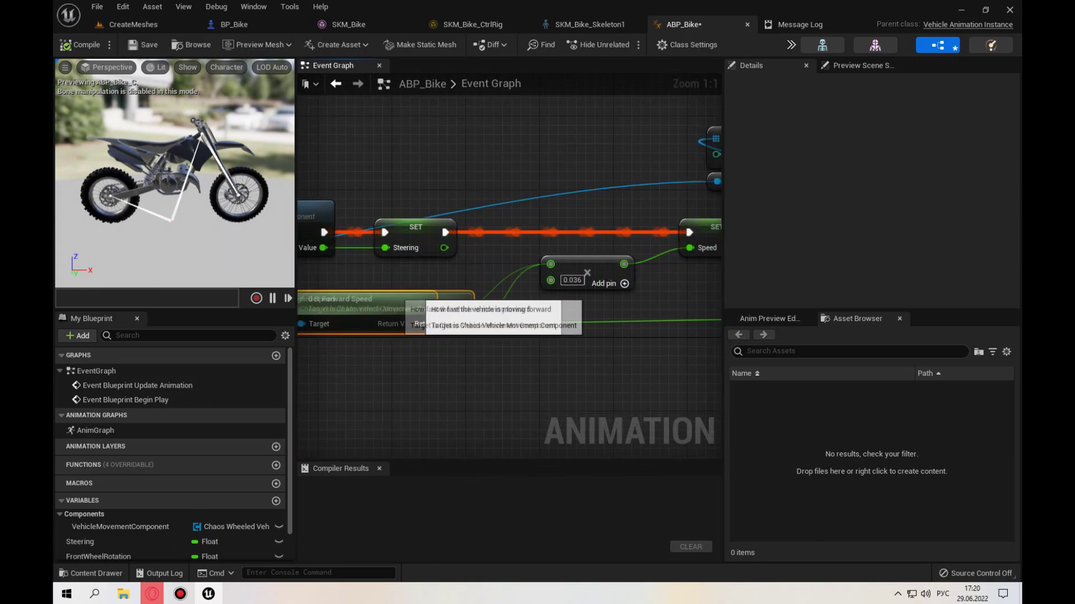
drag(414, 303, 486, 303)
drag(588, 261, 560, 271)
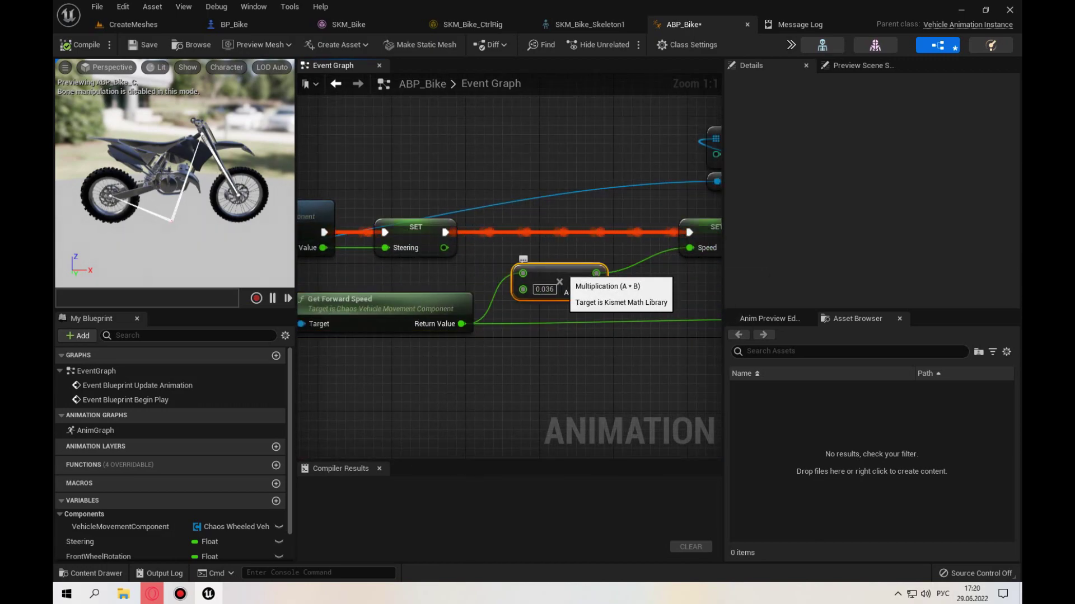
mouse_move(551, 334)
right_down()
mouse_move(500, 350)
mouse_move(470, 380)
right_up()
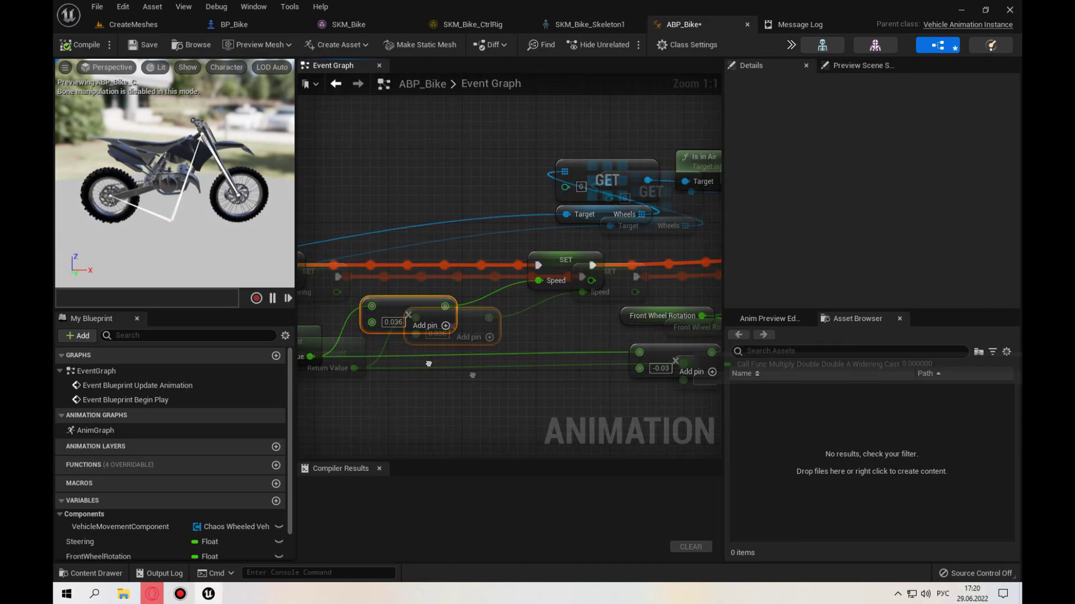
right_drag(559, 313, 509, 332)
drag(628, 274, 583, 274)
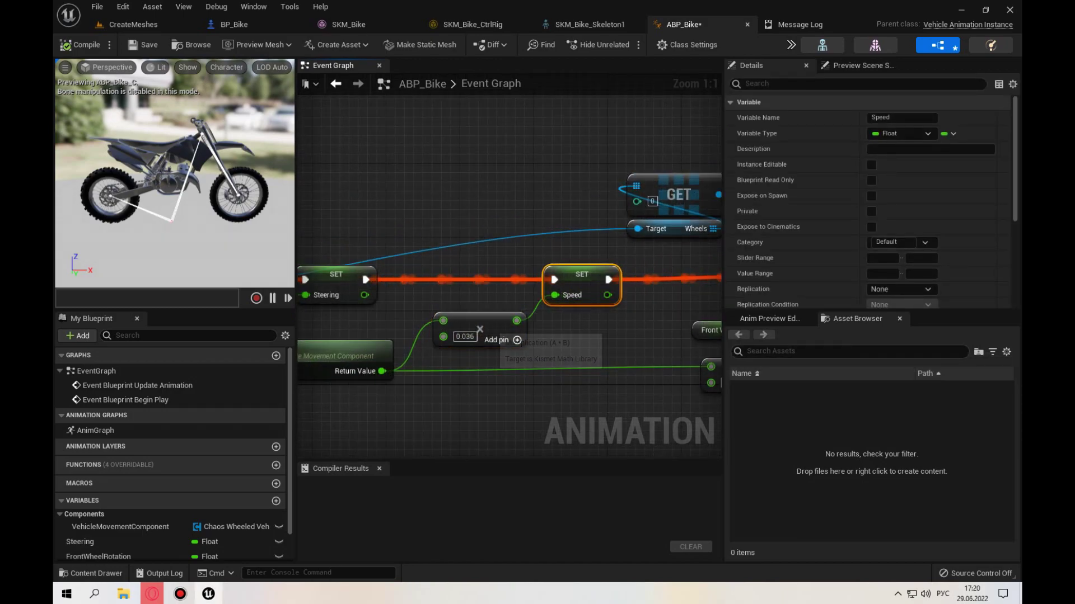
click(464, 337)
- Move the GET and Wheels nodes up-left together and return to BP_Bike
right_drag(608, 264, 440, 253)
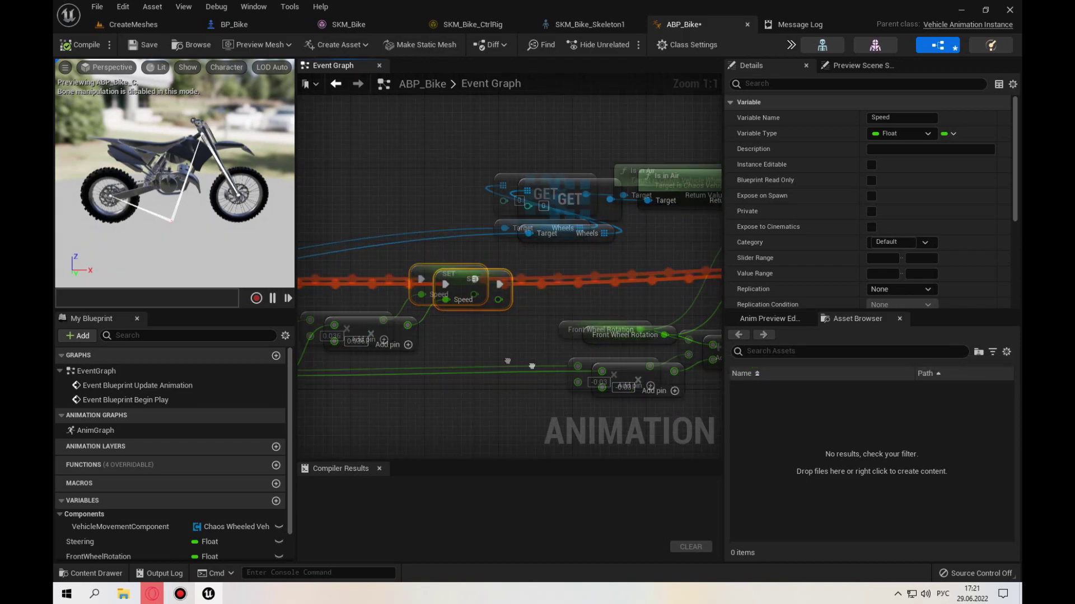
right_drag(440, 253, 839, 257)
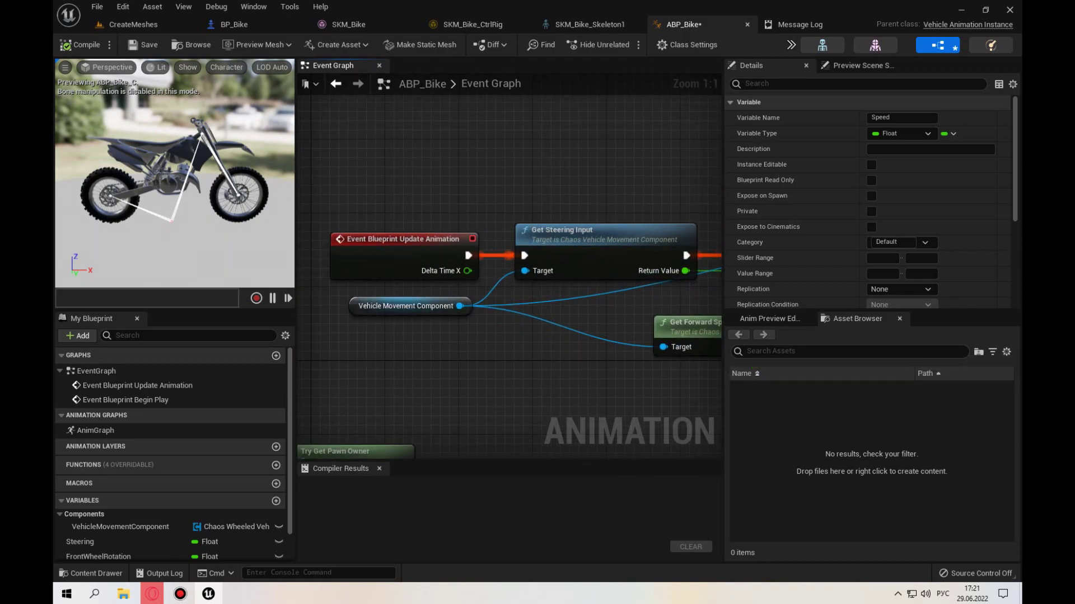
drag(723, 252, 860, 251)
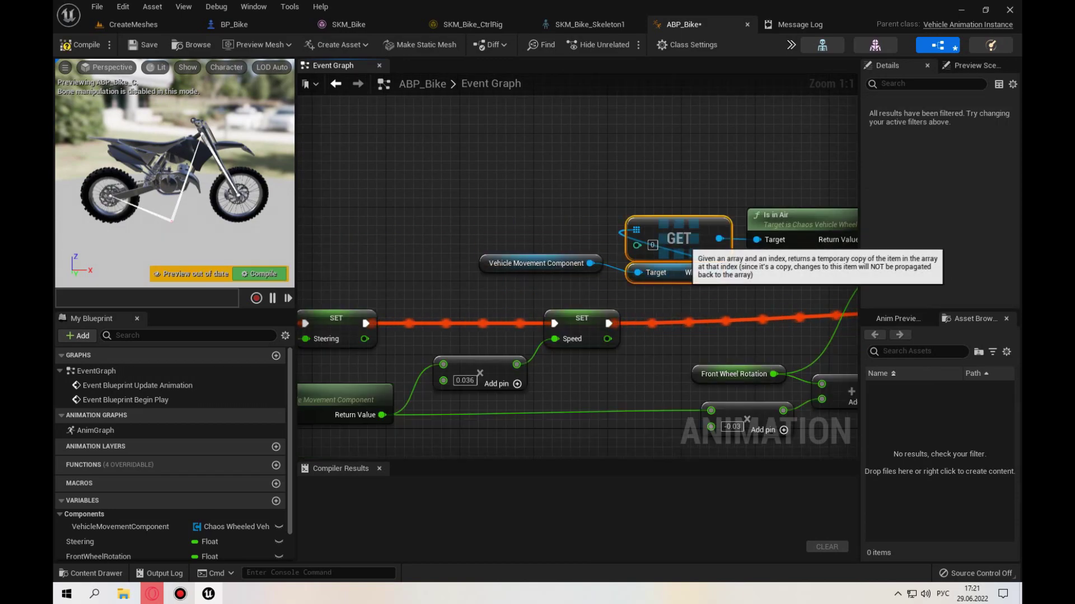
drag(678, 239, 558, 202)
click(234, 24)
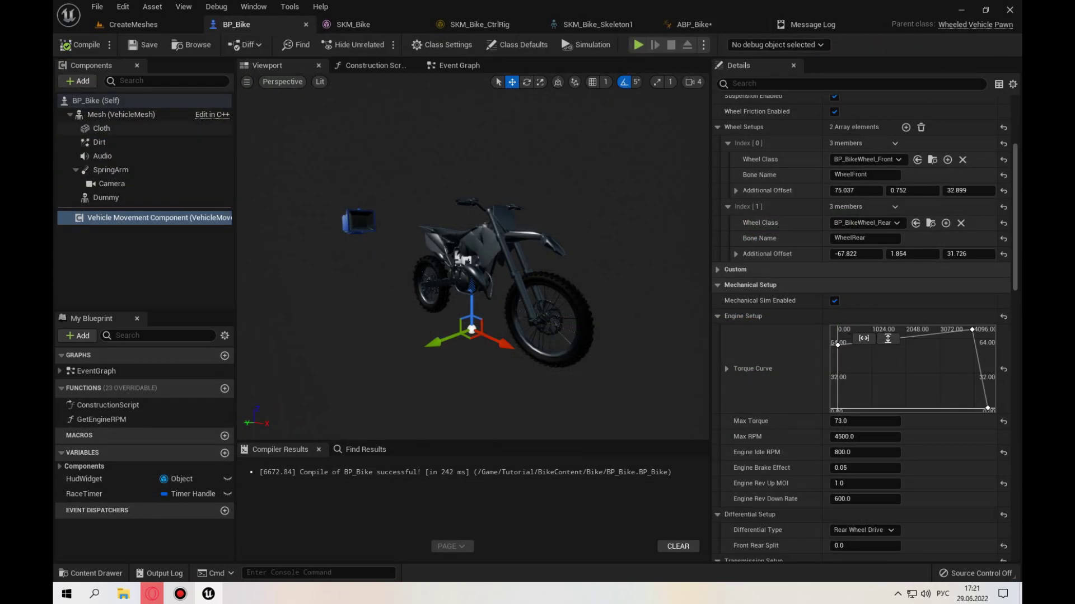
- Back in ABP_Bike, inspect the Is in Air output and the Select Float feeding SET Front Wheel Rotation
scroll(784, 223, up, 3)
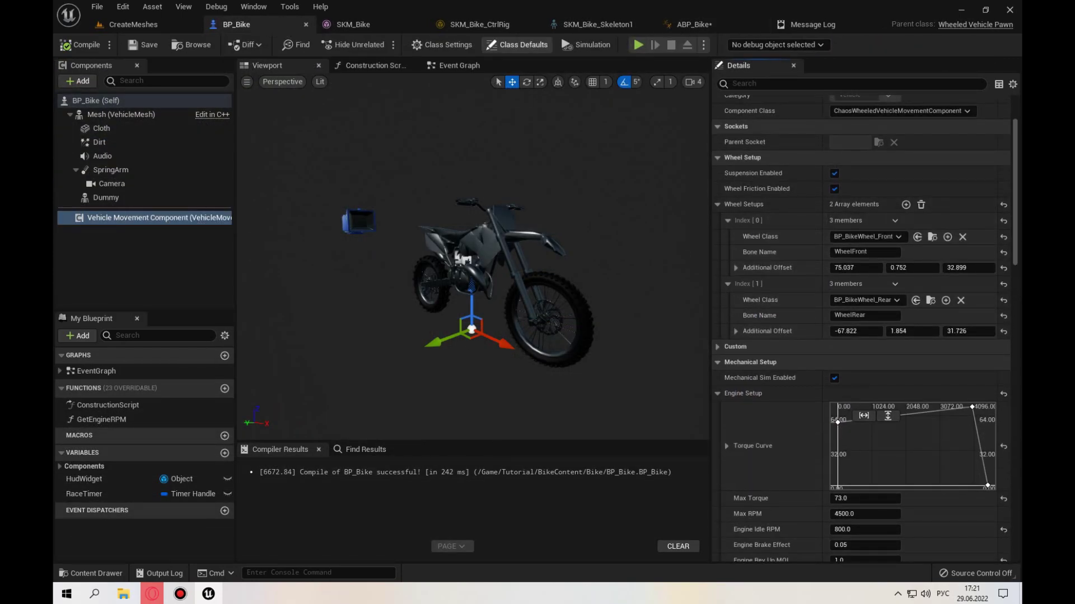
click(688, 24)
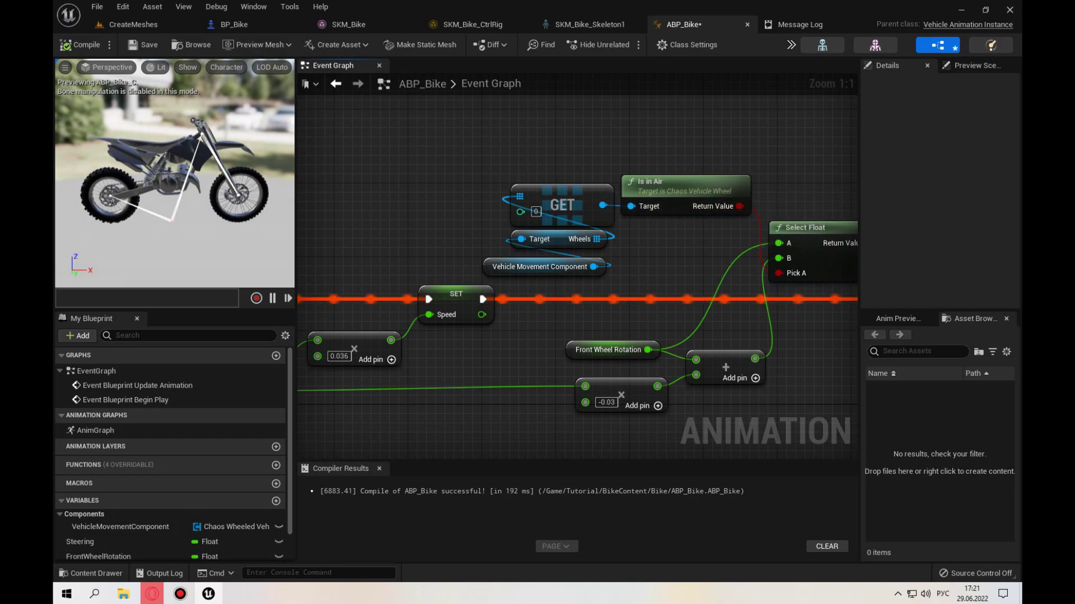
right_click(719, 218)
key(Escape)
right_drag(719, 218, 488, 198)
mouse_move(549, 253)
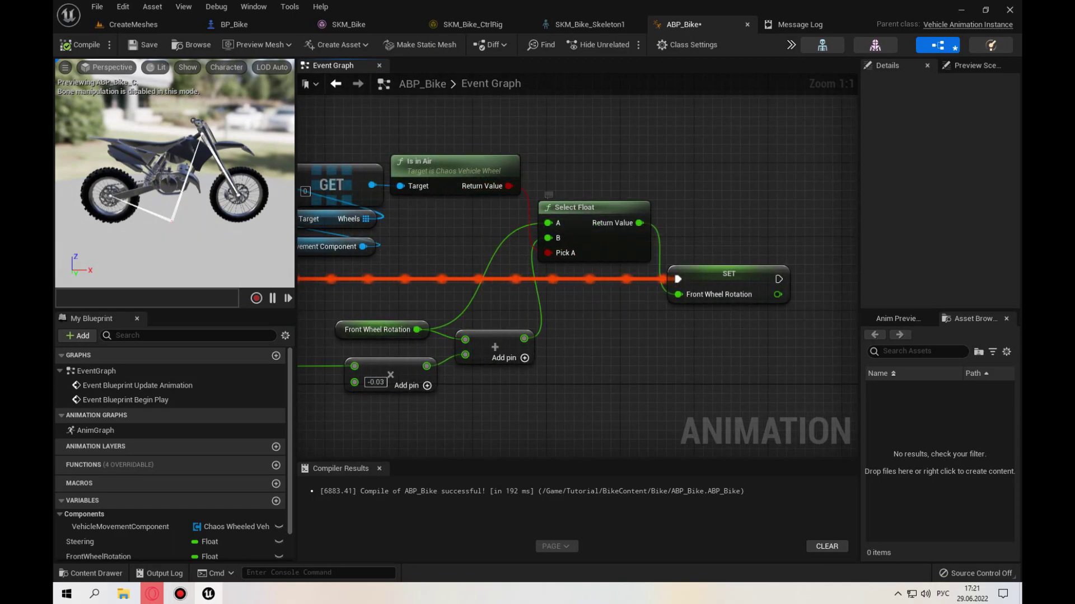
right_drag(559, 253, 664, 268)
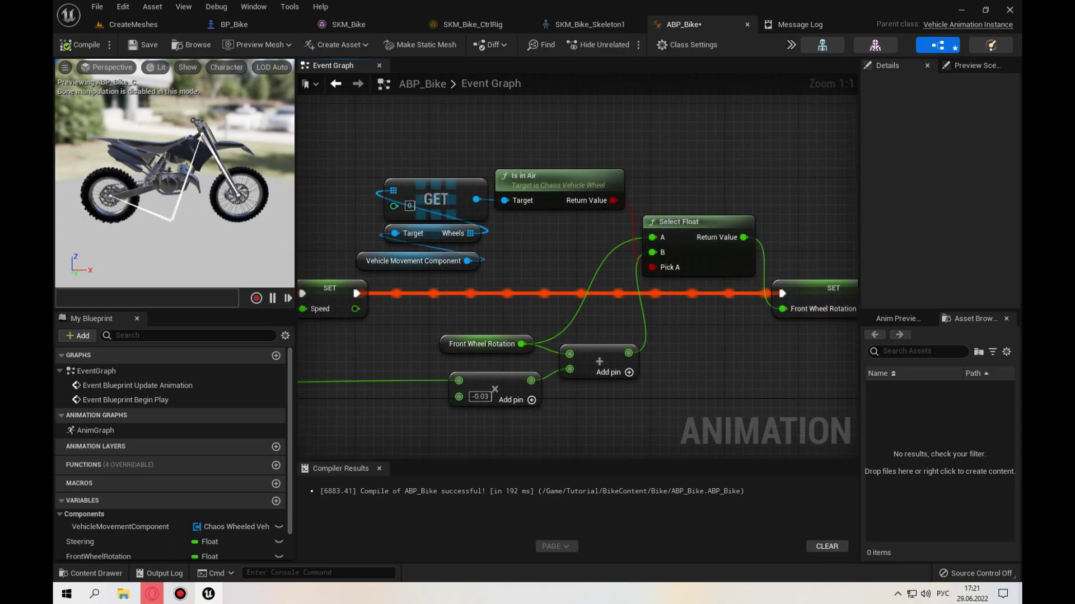
right_drag(664, 267, 568, 267)
click(745, 297)
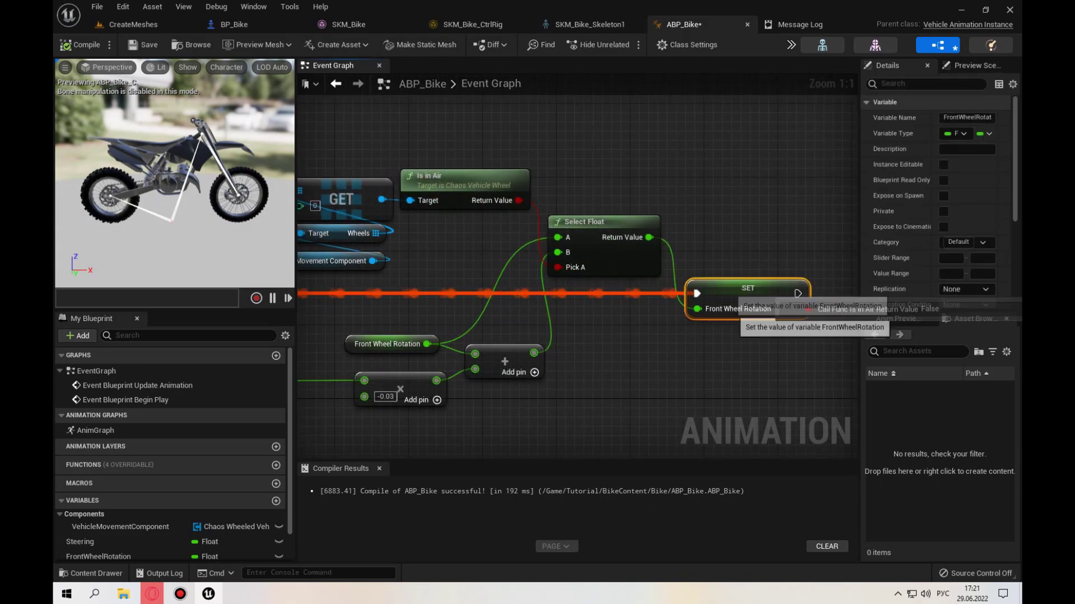
click(579, 263)
right_drag(578, 263, 676, 272)
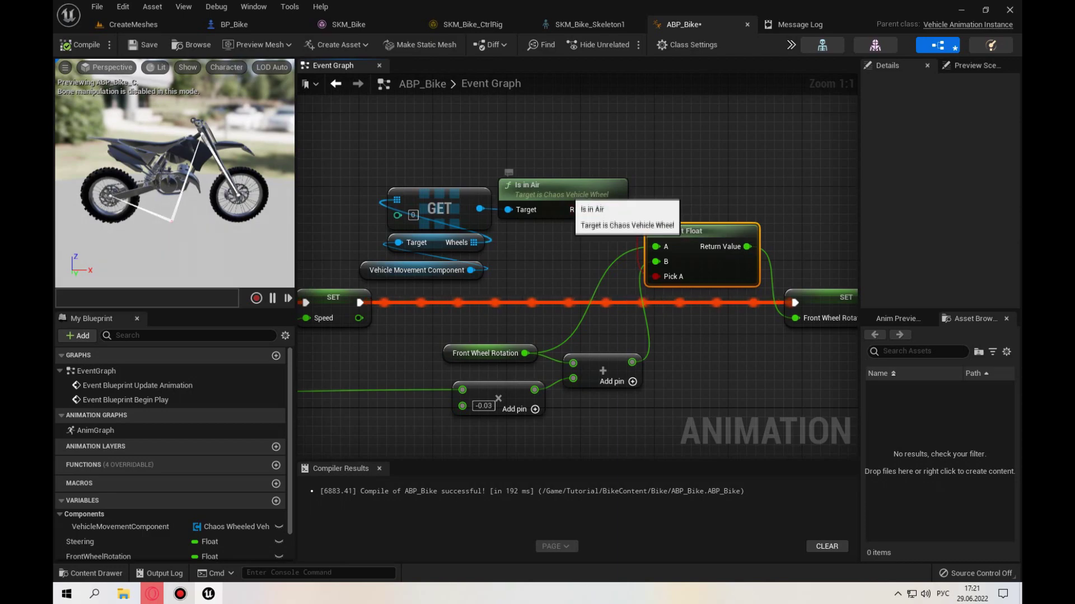
mouse_move(656, 277)
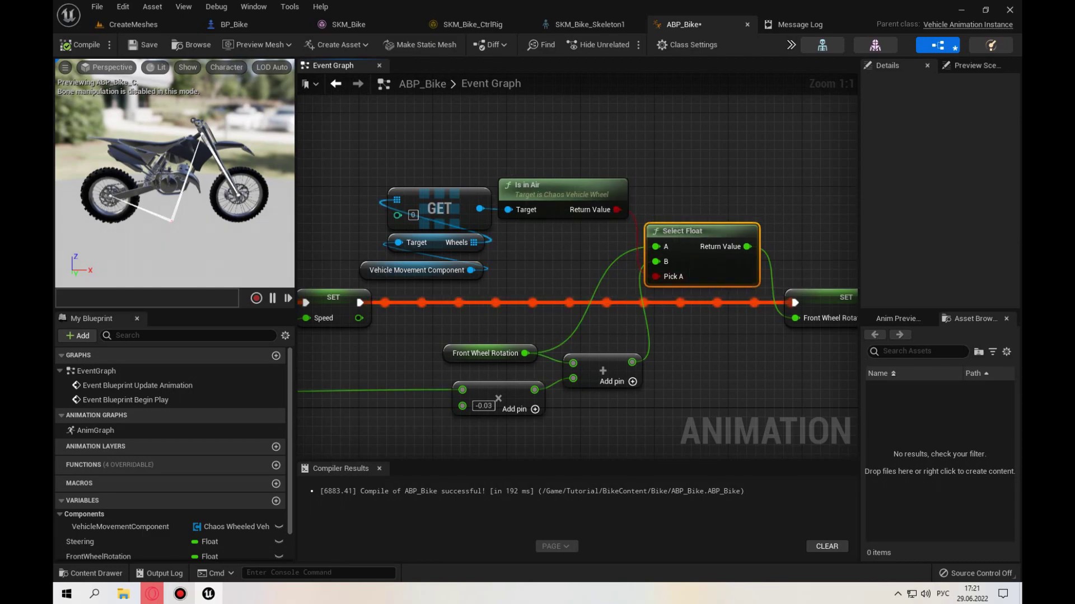
mouse_move(525, 353)
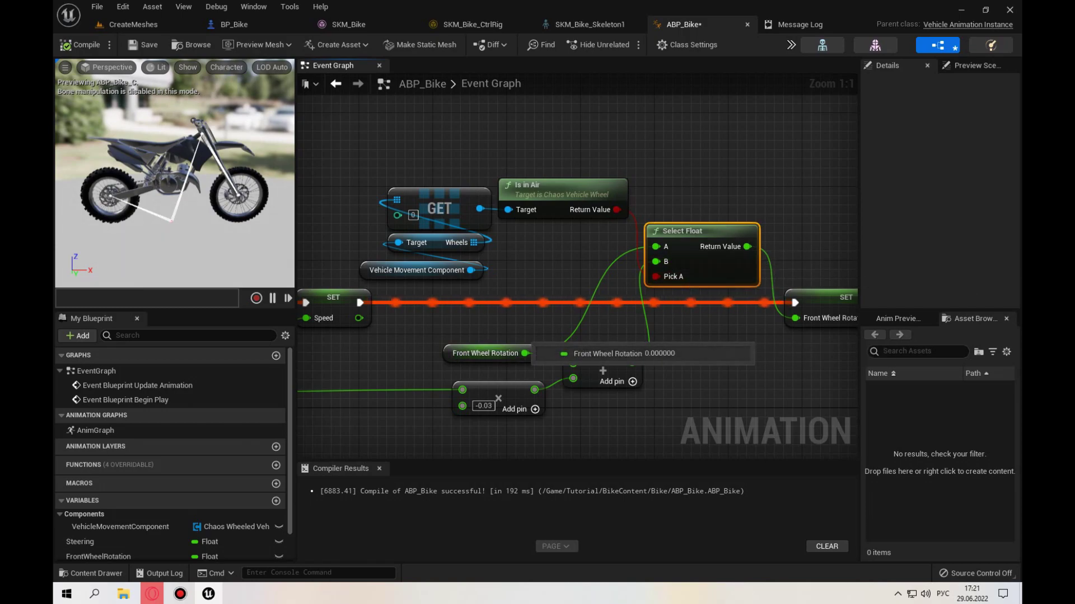
- Reposition the Front Wheel Rotation, -0.03 Multiply and Add nodes around SET Front Wheel Rotation
drag(482, 353, 483, 335)
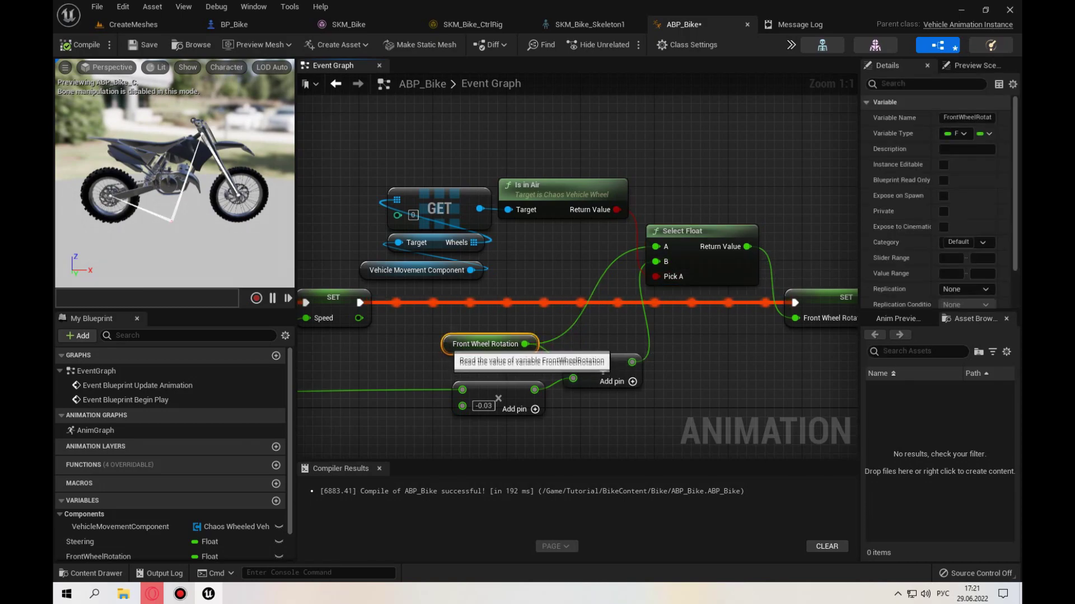
mouse_move(543, 383)
right_down()
mouse_move(519, 364)
mouse_move(473, 360)
right_up()
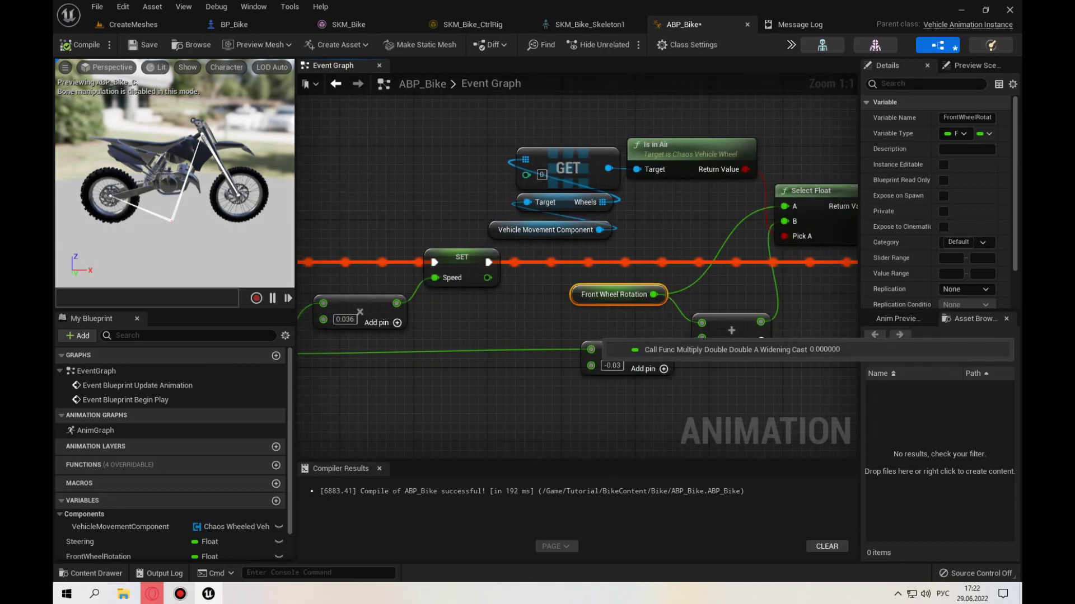
drag(616, 358, 720, 361)
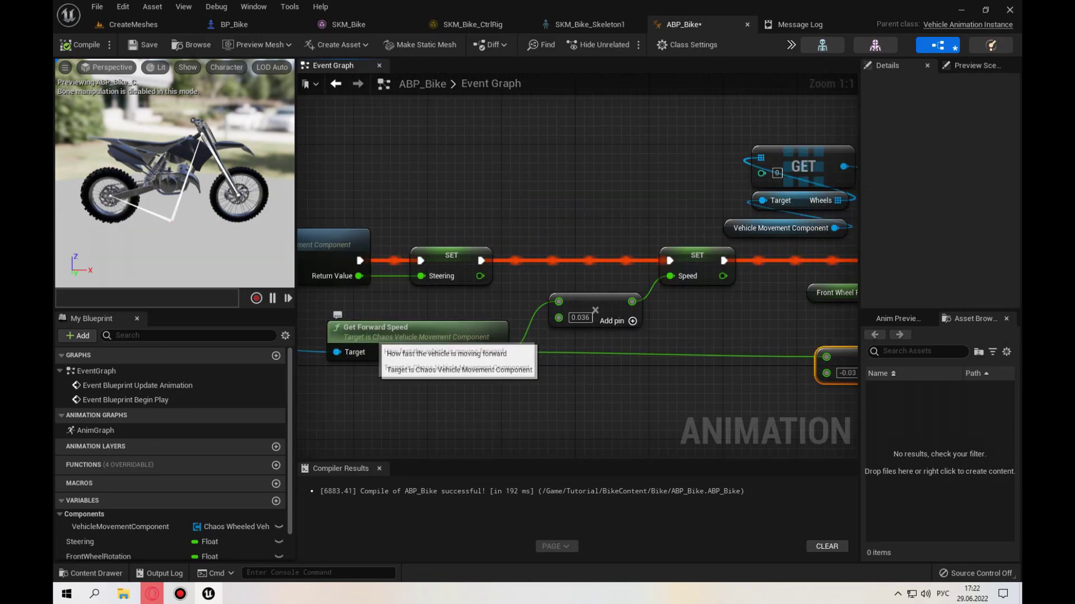
right_drag(729, 354, 614, 353)
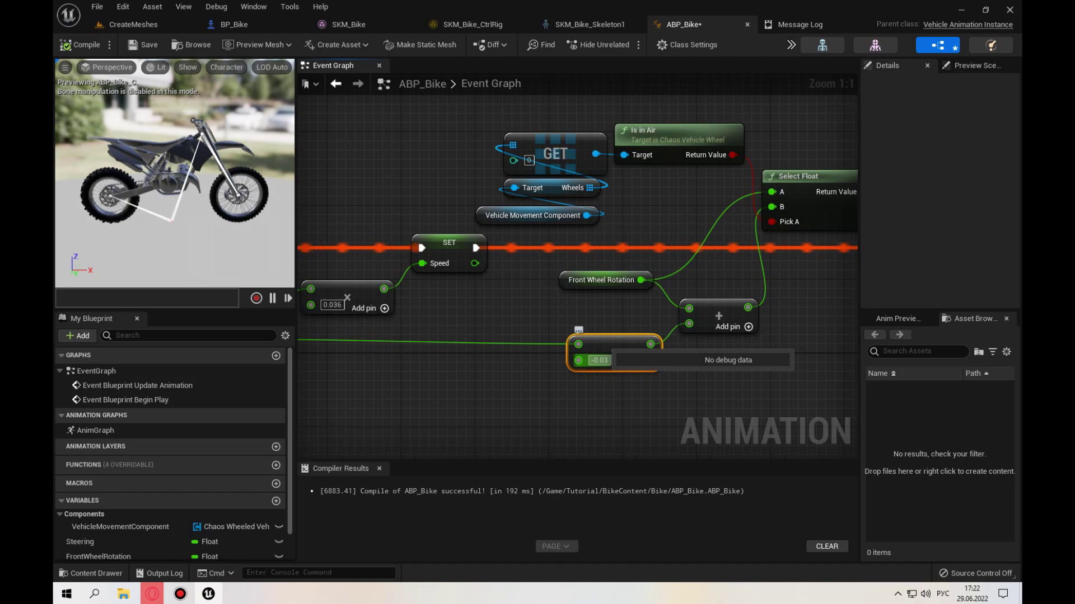
right_drag(614, 353, 540, 396)
click(643, 363)
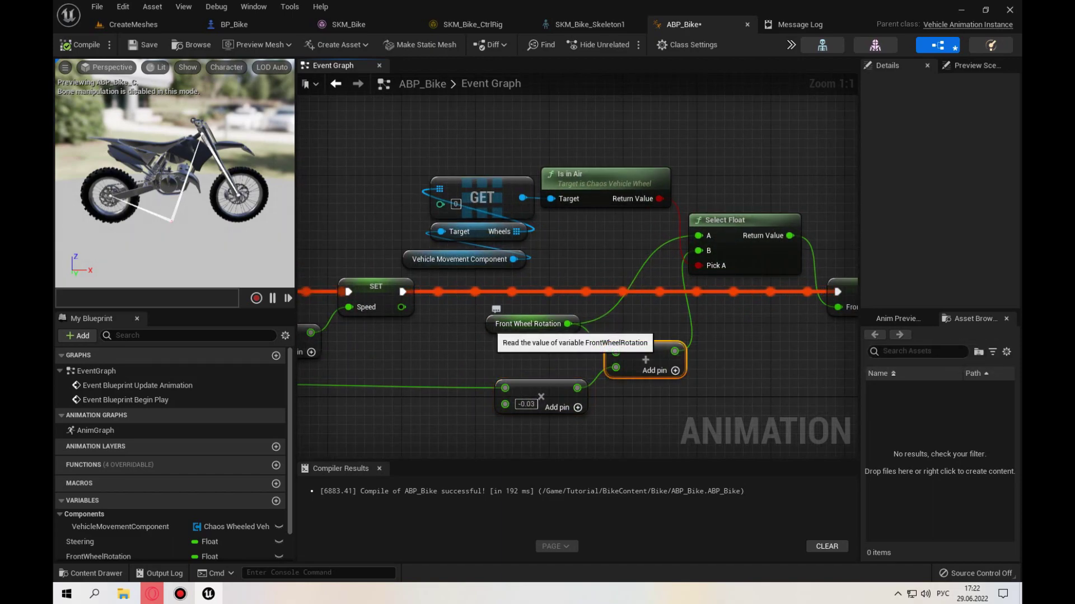
click(528, 324)
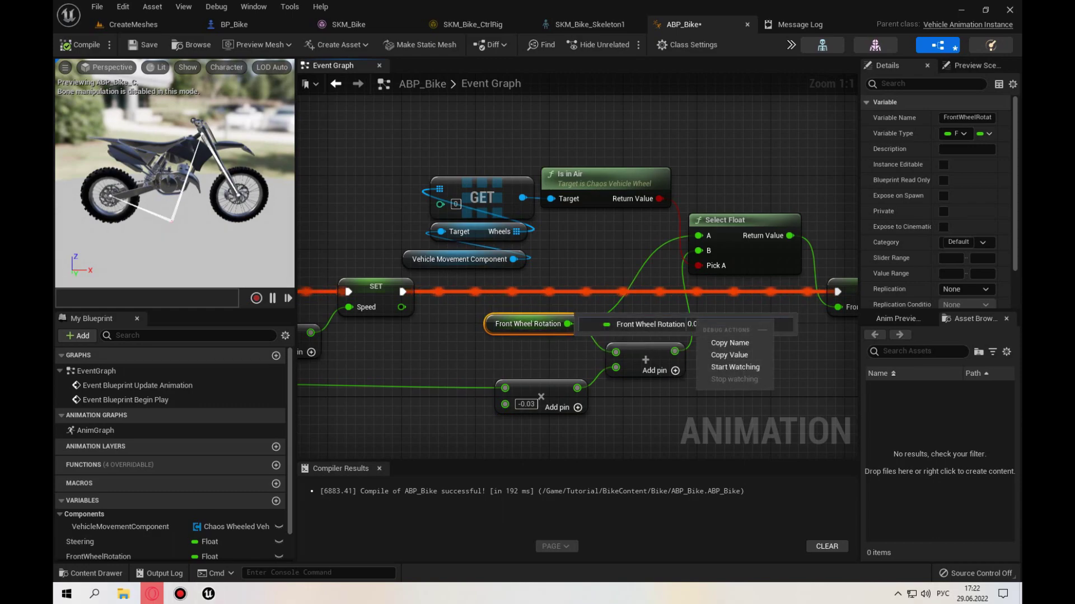
right_drag(856, 306, 718, 305)
click(722, 306)
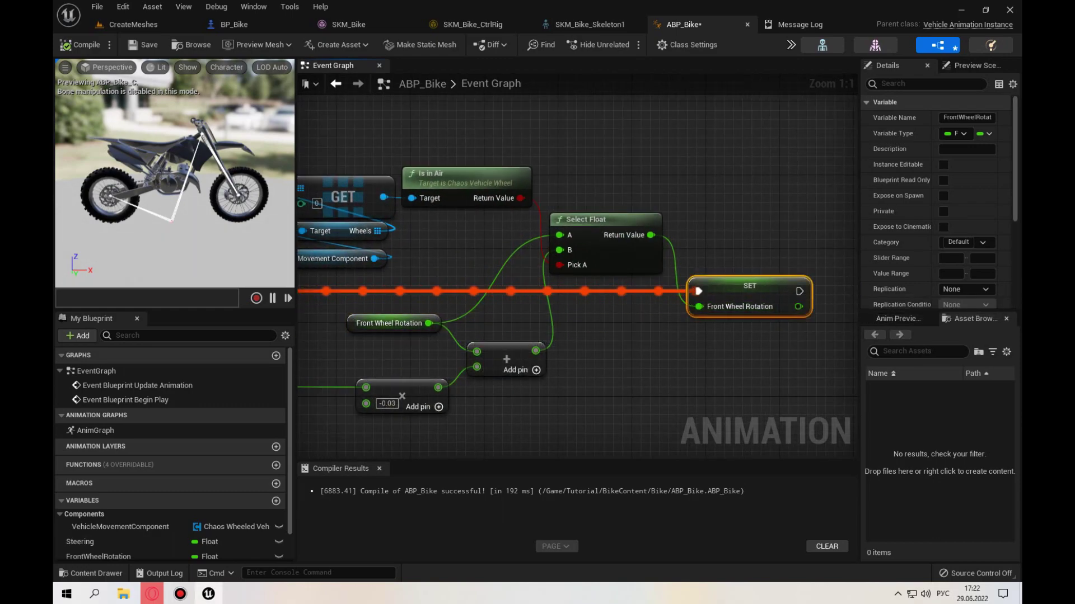
- In the AnimGraph, move Make Rotator and Front Wheel Rotation beside the Transform (Modify) Bone node
double_click(95, 431)
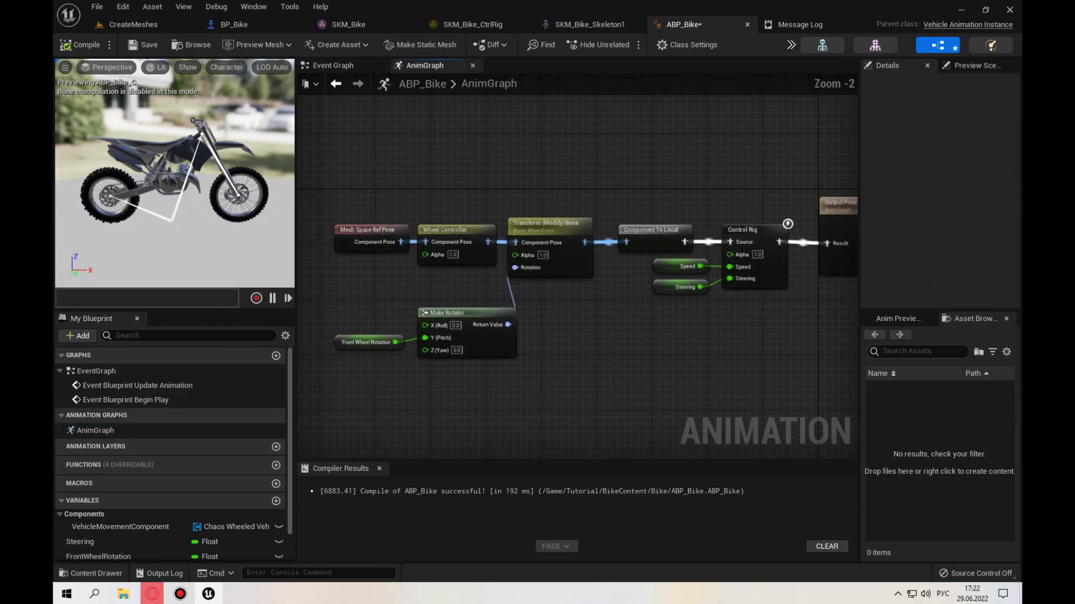
right_drag(364, 246, 588, 291)
scroll(588, 291, up, 2)
click(584, 283)
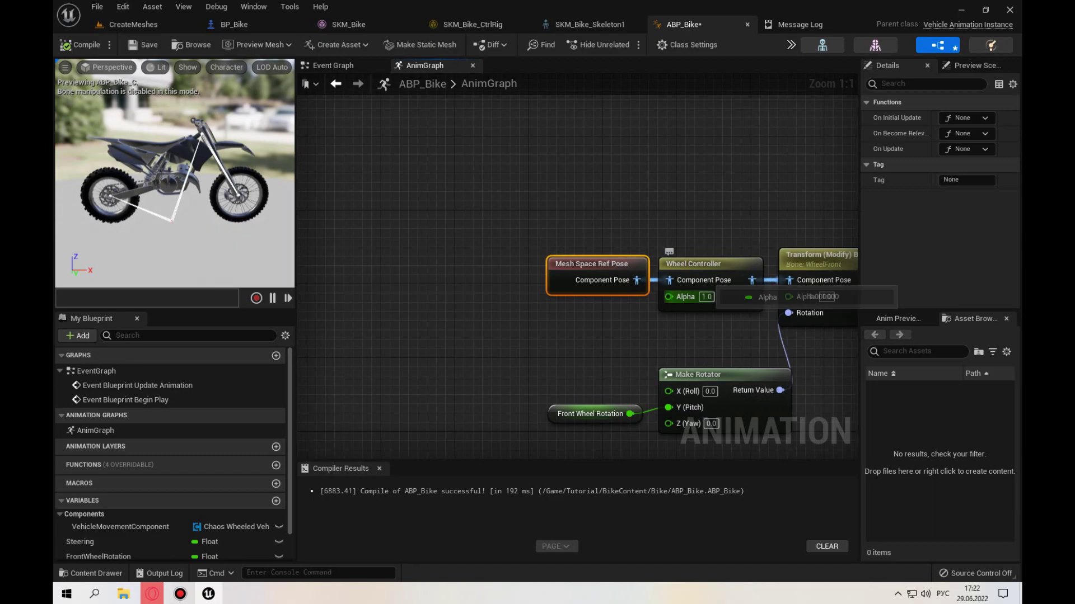
right_drag(588, 336, 374, 338)
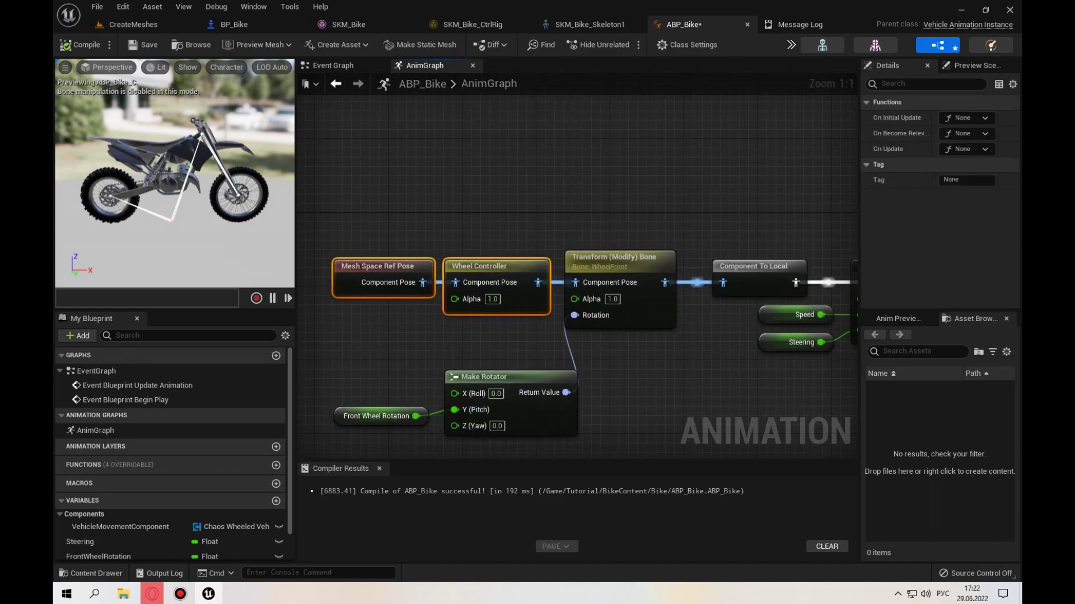
mouse_move(455, 410)
right_drag(504, 414, 604, 351)
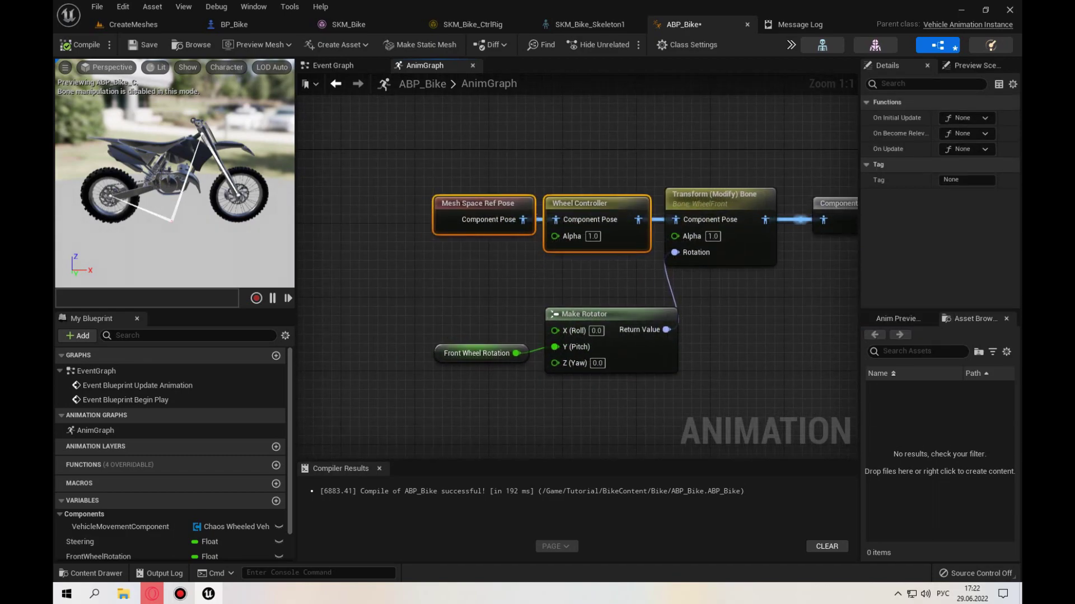
drag(425, 302, 685, 378)
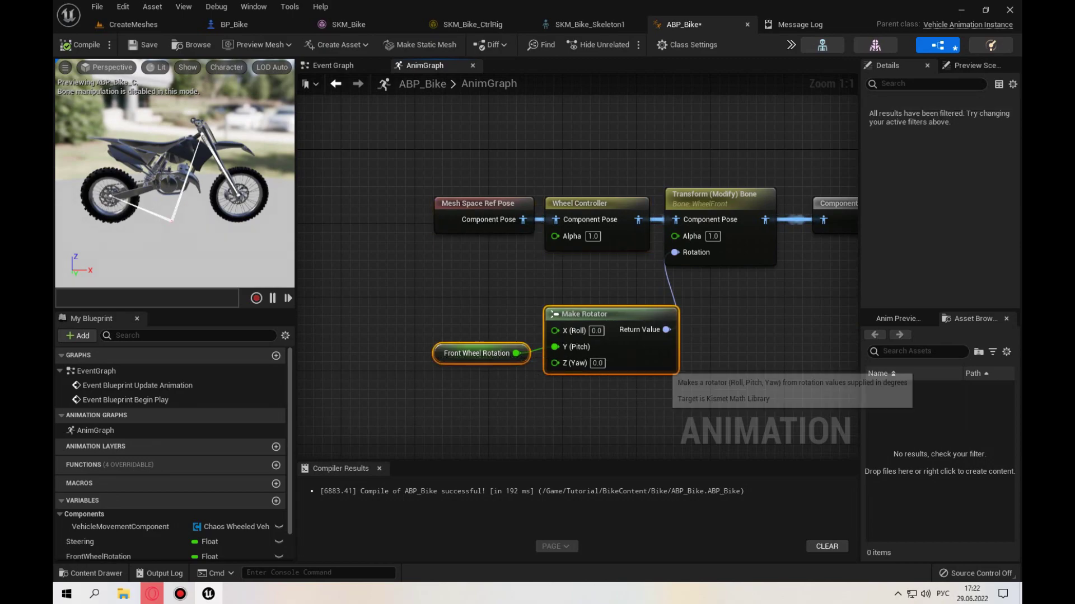
drag(690, 234, 700, 234)
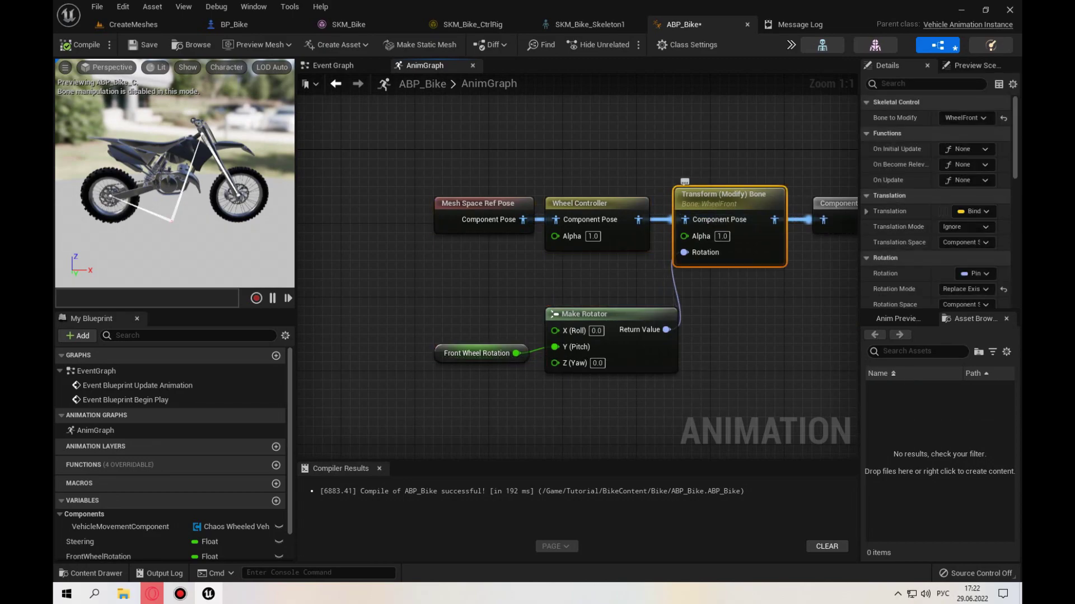
right_drag(726, 219, 685, 221)
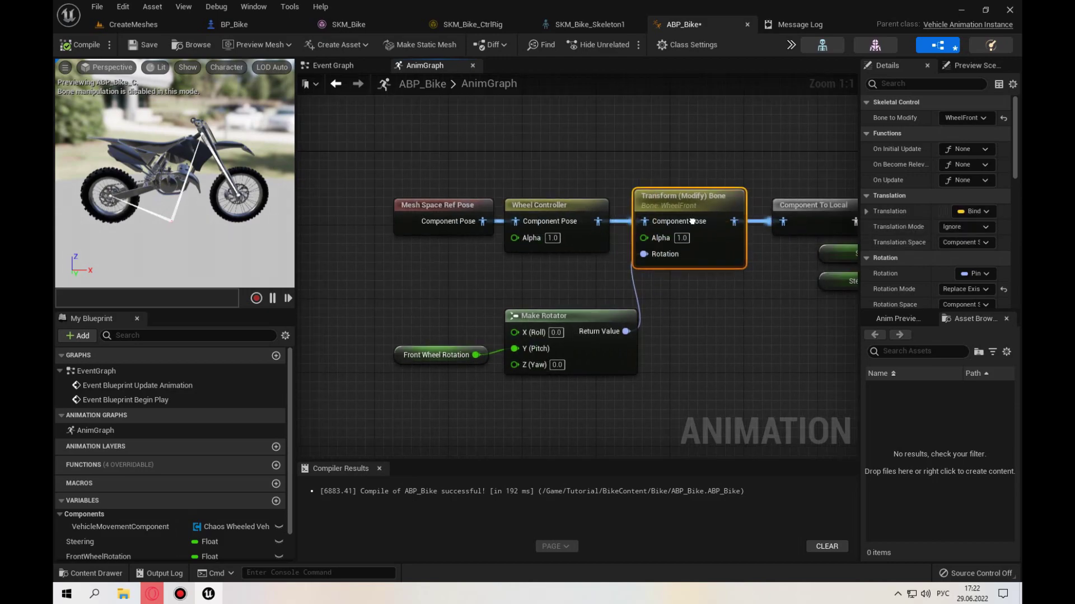
drag(660, 386, 387, 305)
drag(539, 316, 520, 270)
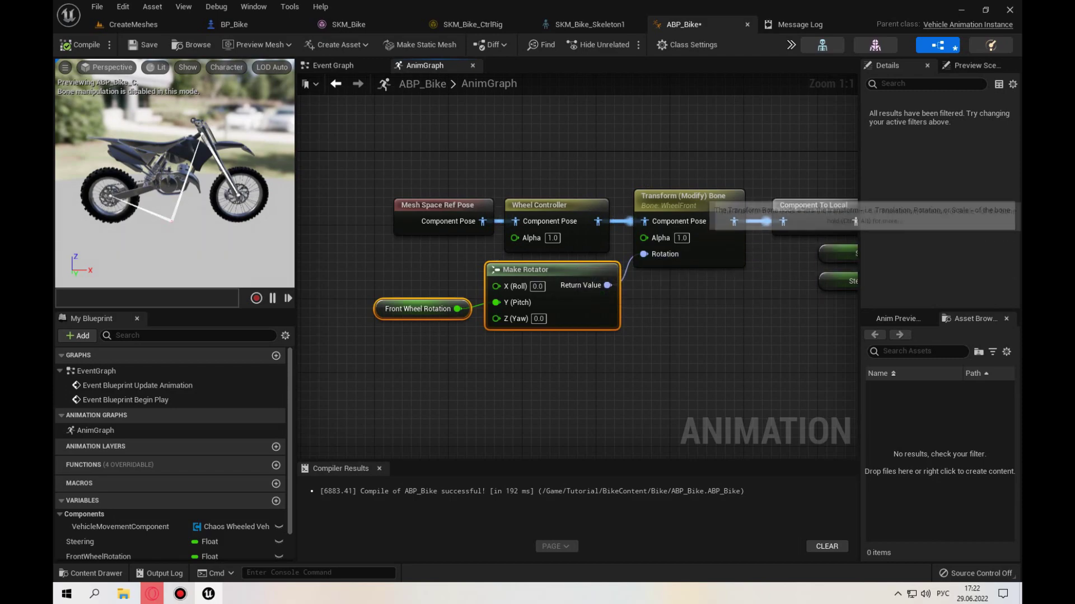
click(694, 246)
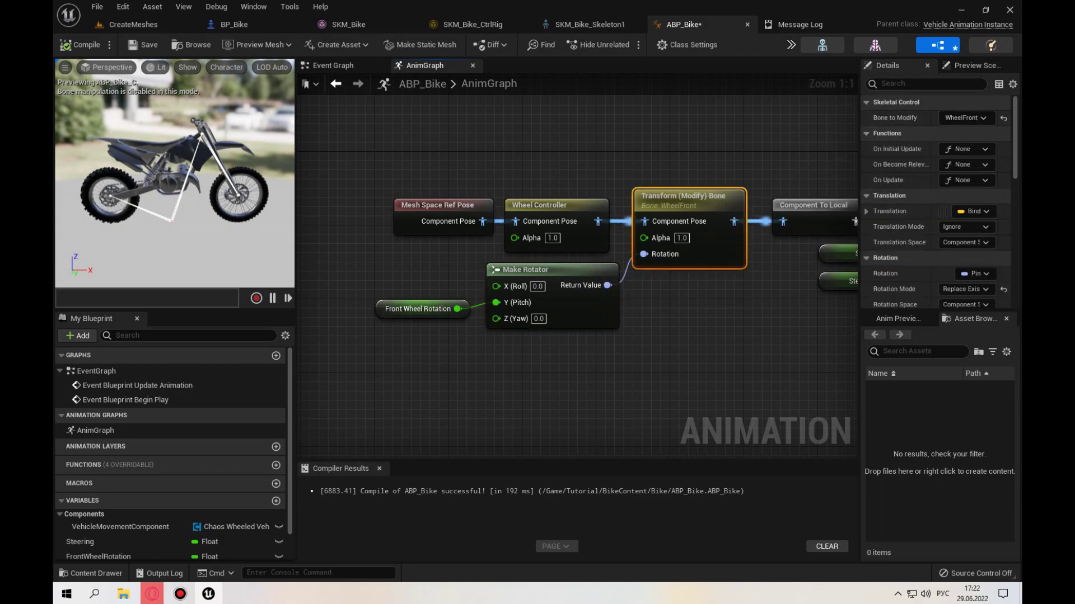
click(964, 118)
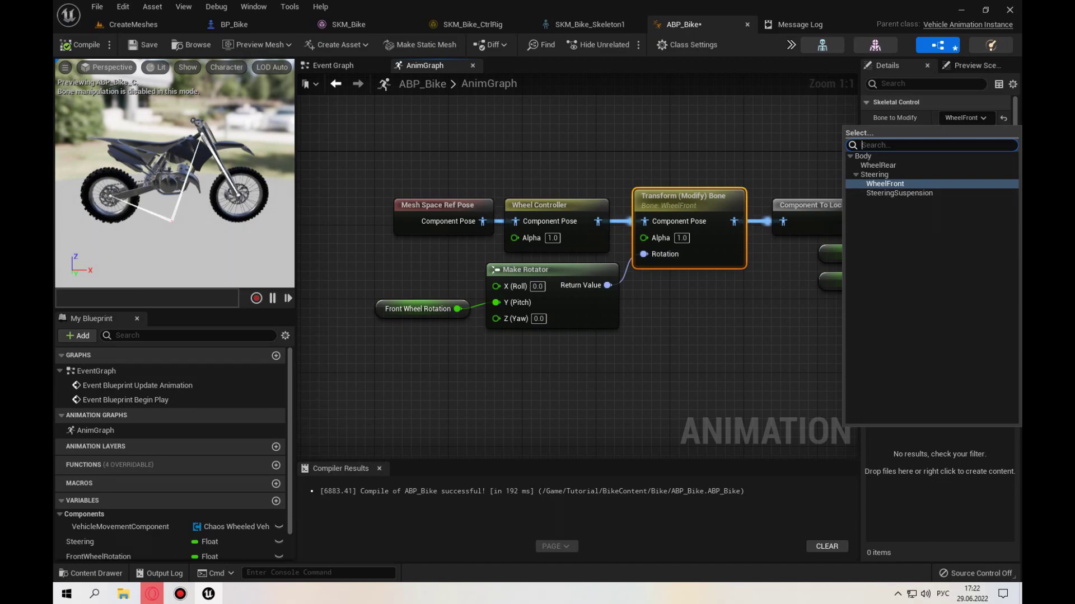
- Wire Make Rotator to the bone Rotation and Front Wheel Rotation to Y (Pitch); compile and save ABP_Bike
drag(643, 254, 652, 352)
text(ьф)
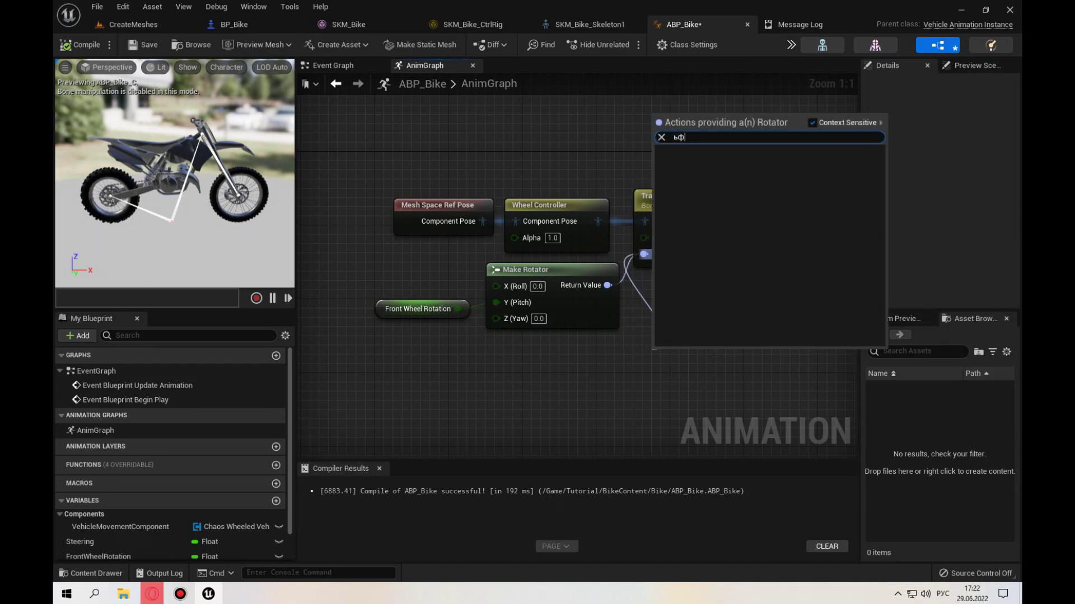
key(BackSpace)
key(BackSpace)
key(BackSpace)
key(alt+shift)
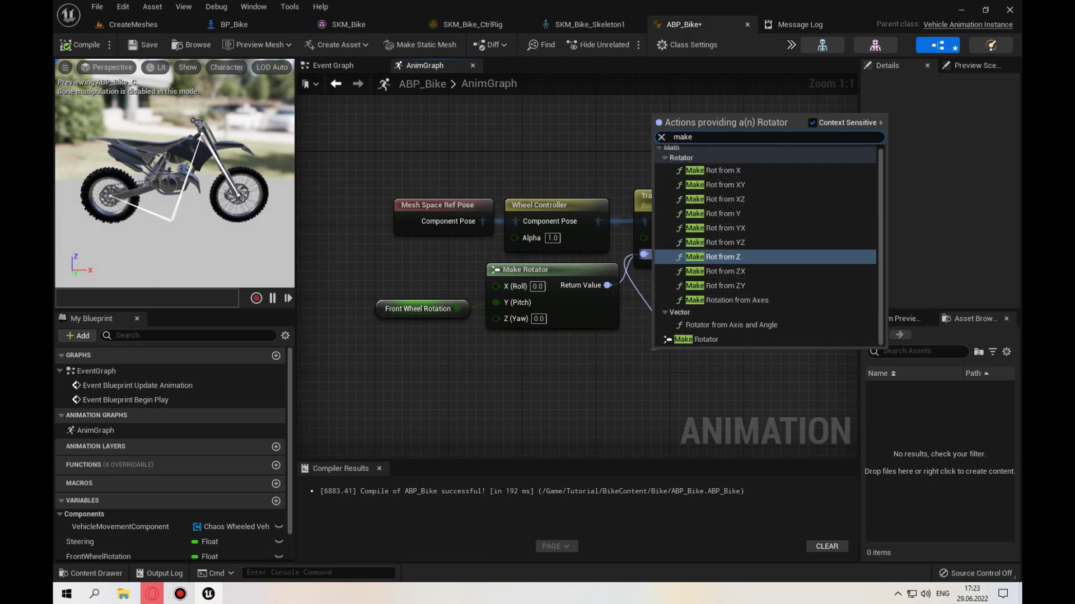
key(Escape)
drag(608, 286, 644, 260)
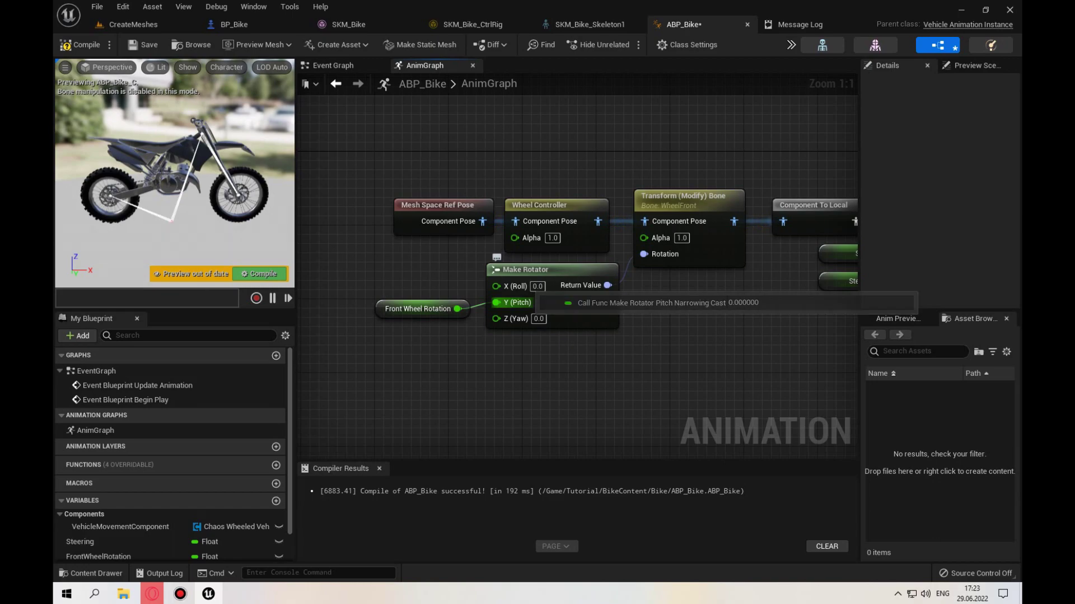
click(417, 309)
click(81, 45)
click(142, 44)
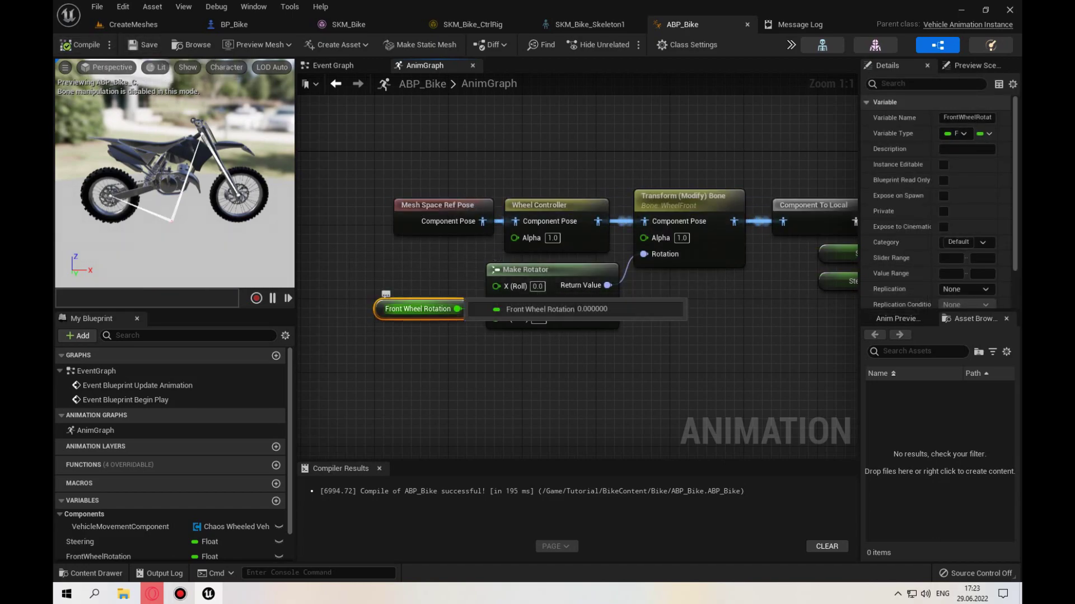
drag(458, 309, 496, 302)
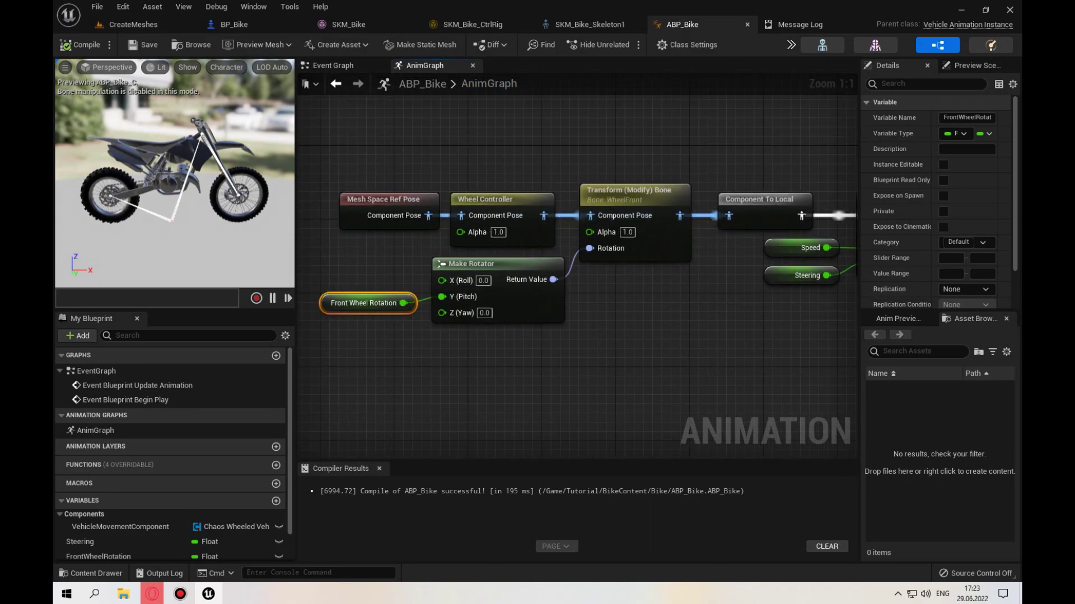
mouse_move(848, 239)
right_down()
mouse_move(717, 239)
mouse_move(585, 258)
mouse_move(538, 281)
right_up()
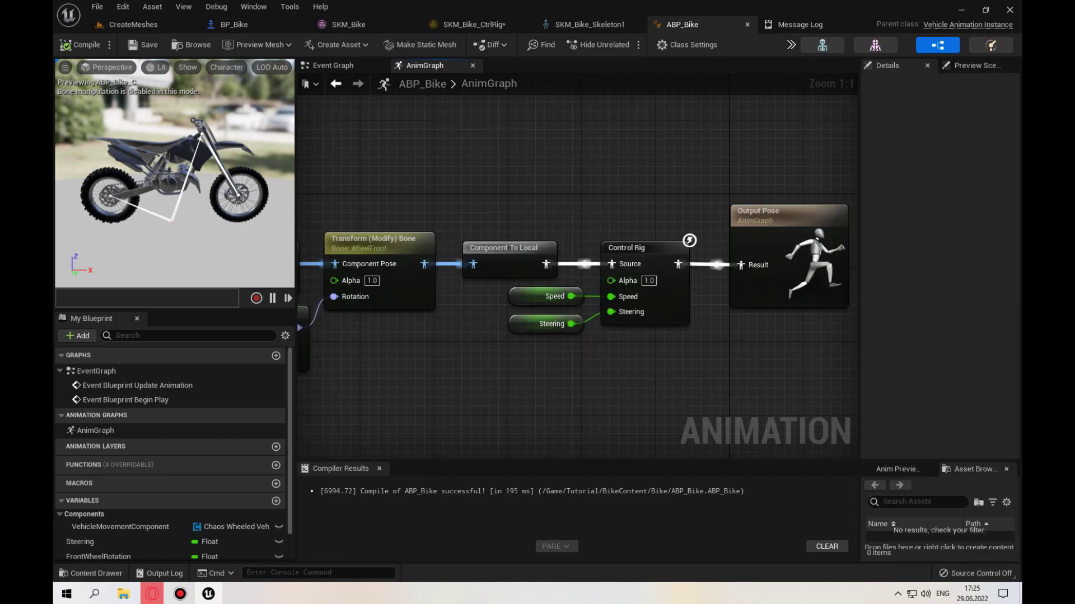
- Add a stray Control Rig node via the 'Contr' search, then delete it
right_click(562, 145)
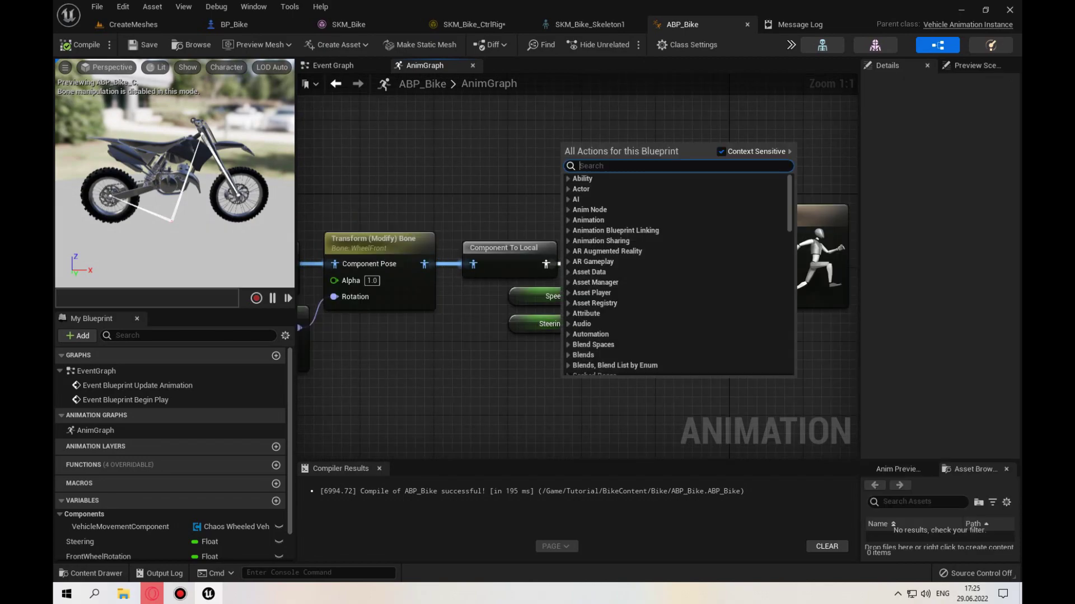
text(Contro)
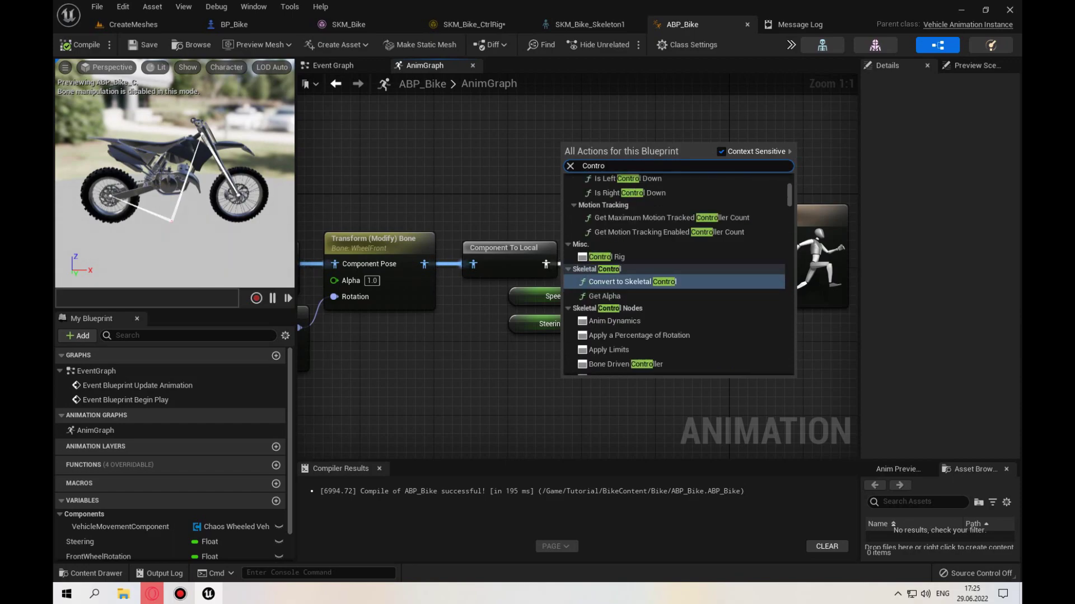
click(604, 257)
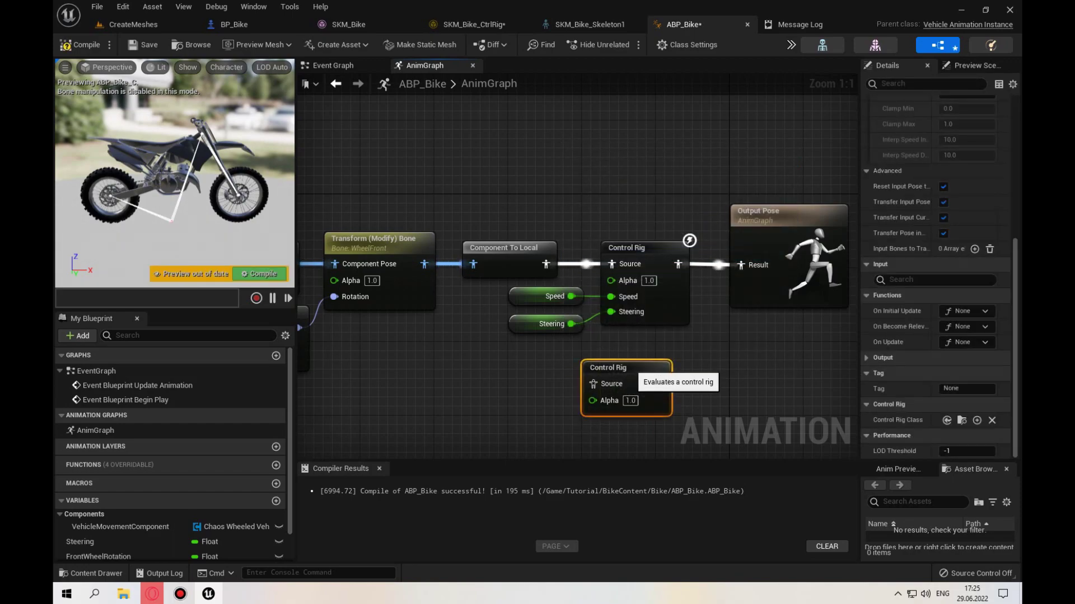
key(Delete)
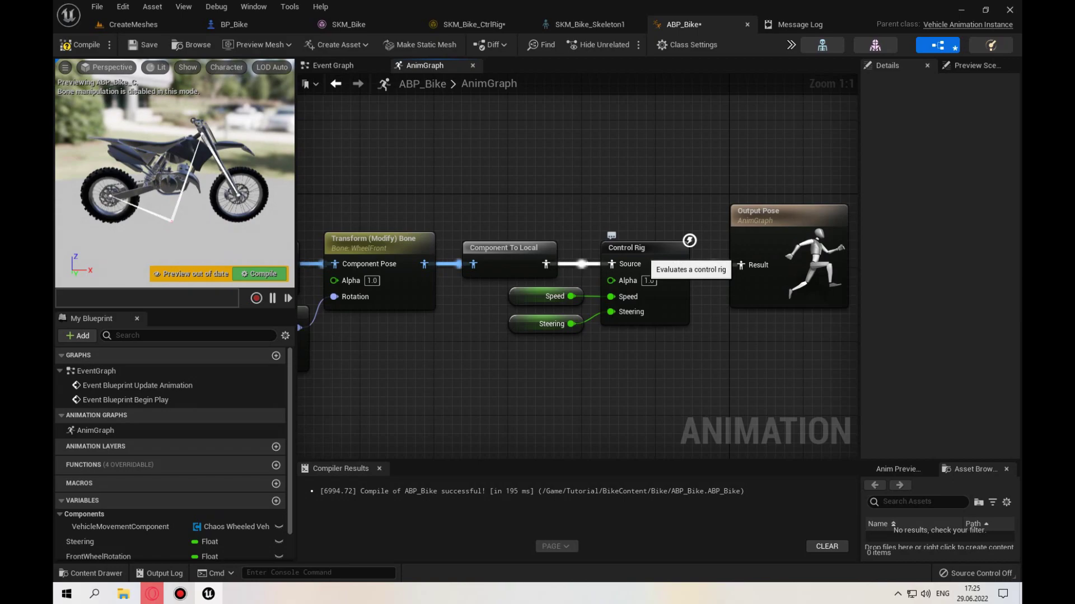
- Connect the existing Control Rig node's pose to Output Pose and widen the Details columns
click(658, 255)
drag(678, 264, 741, 264)
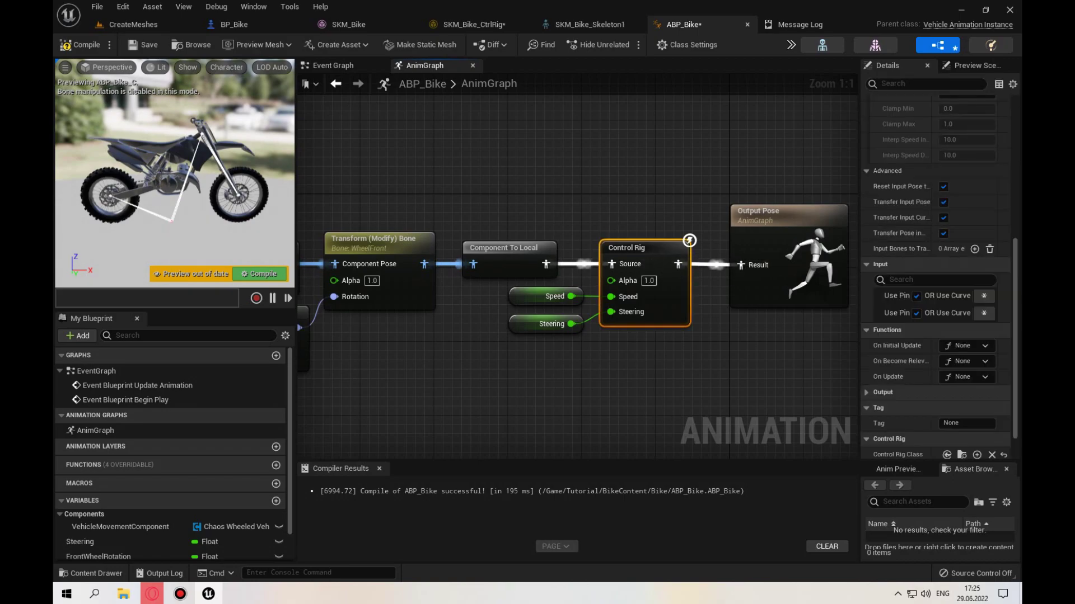
drag(860, 263, 749, 263)
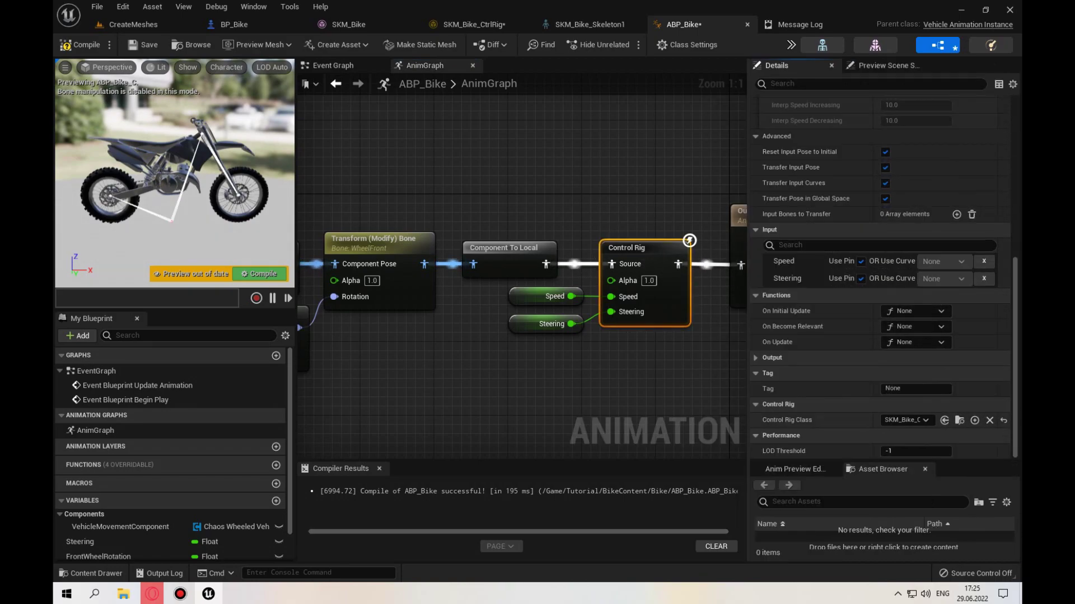
drag(873, 420, 823, 420)
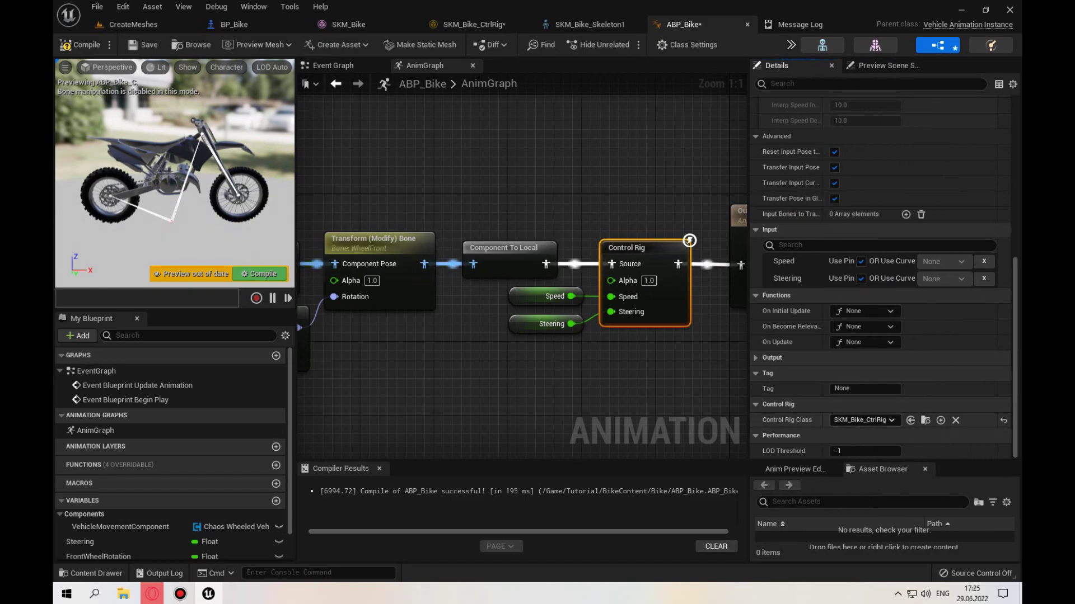
click(133, 24)
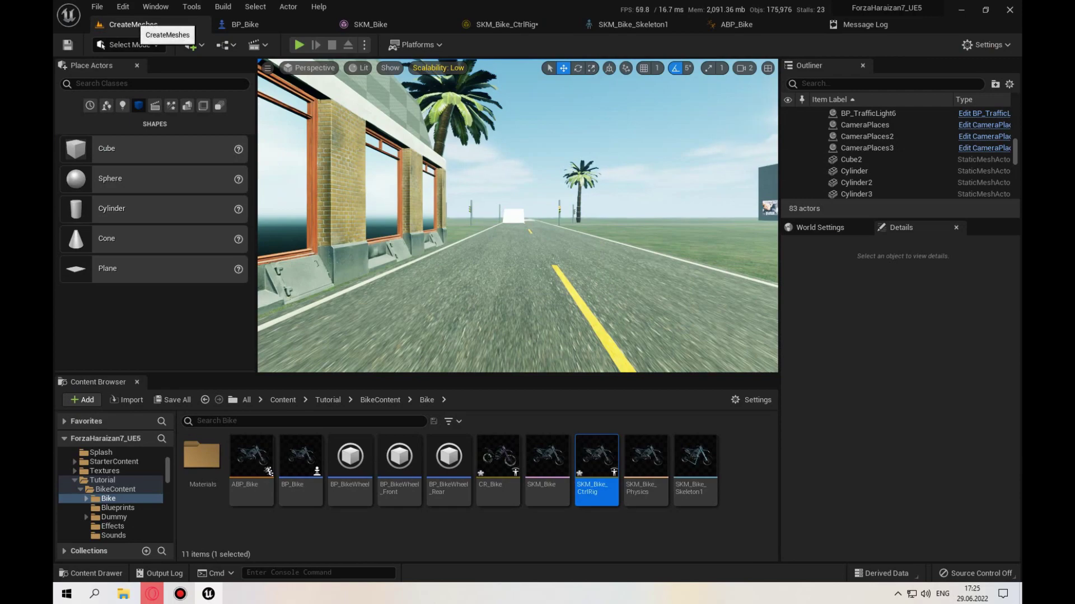
right_click(546, 456)
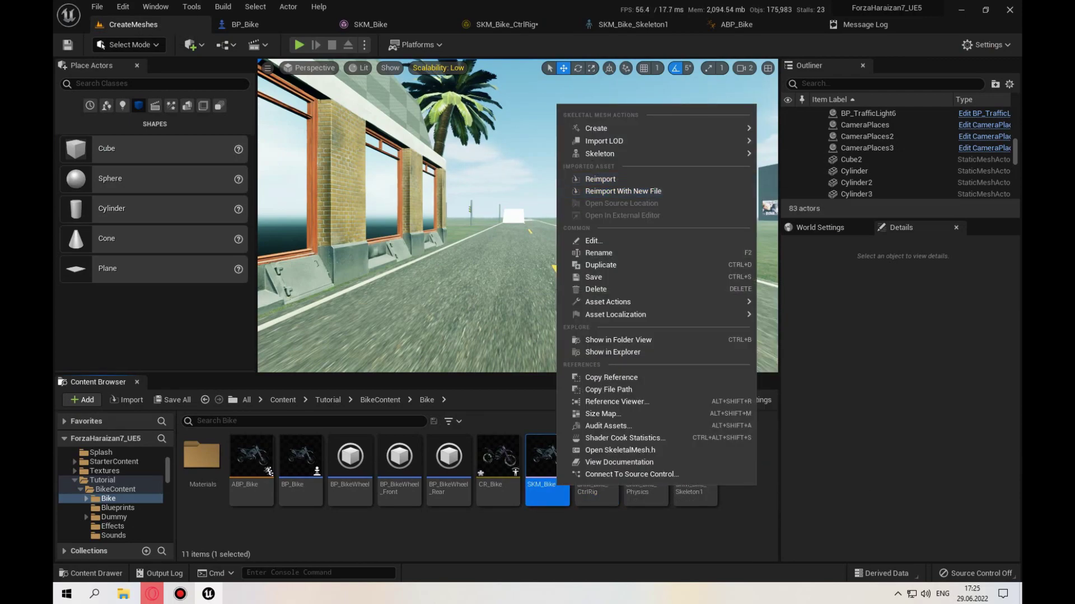
mouse_move(643, 129)
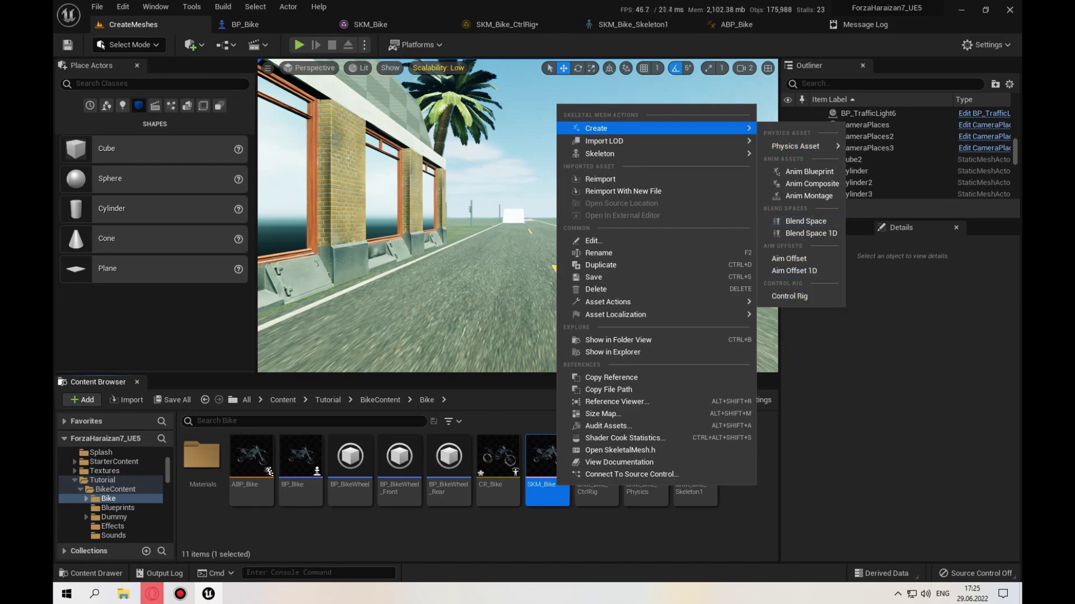
click(736, 24)
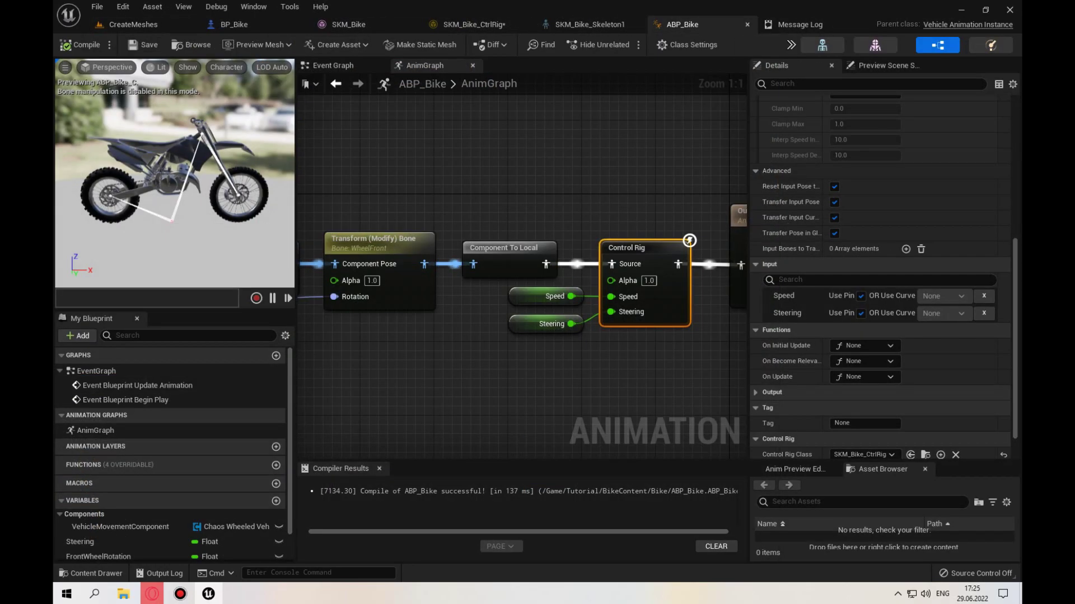
drag(501, 341, 589, 282)
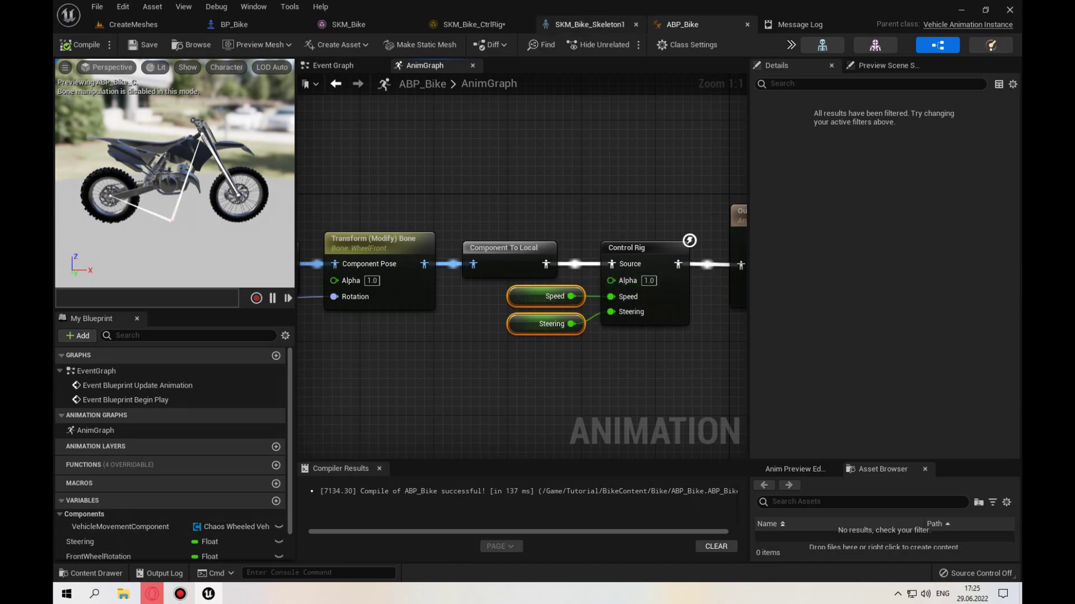
click(475, 25)
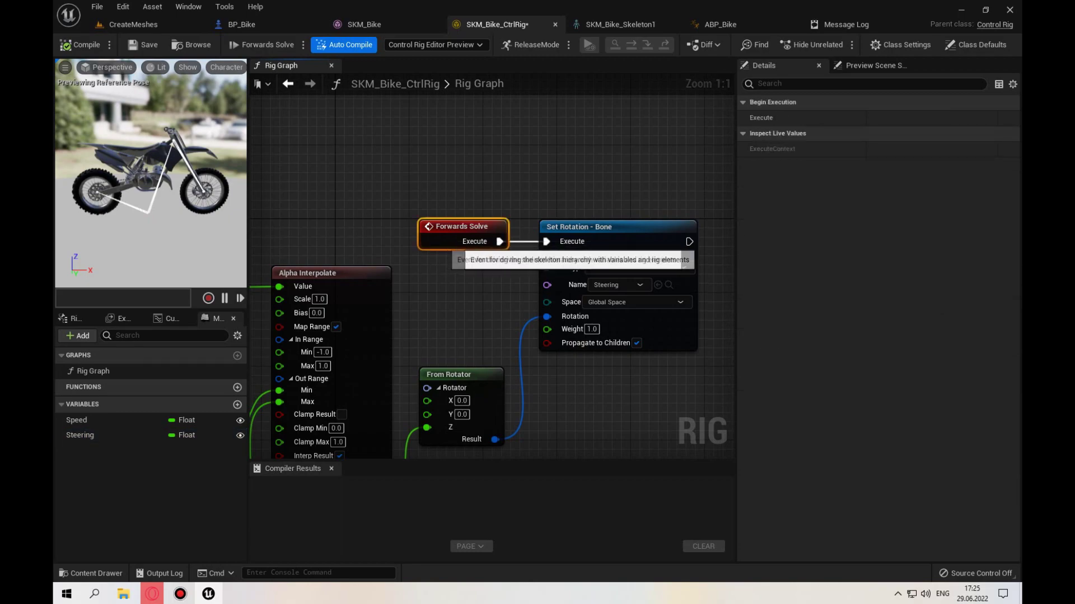
- Check the Set Rotation - Bone node's target bone without changing it
click(568, 251)
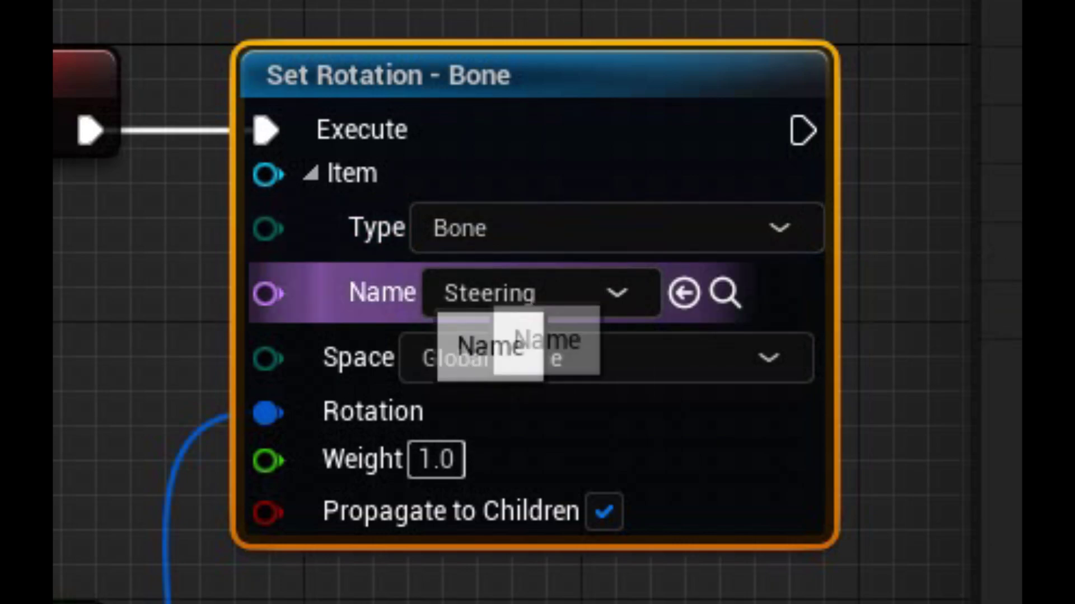
click(538, 293)
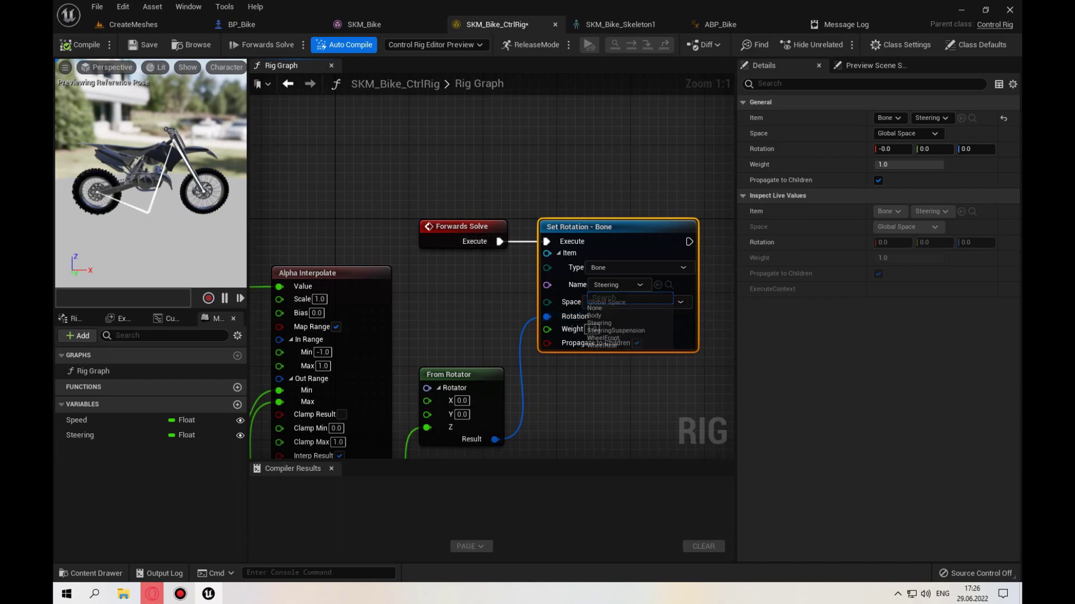
click(425, 314)
right_drag(428, 428, 470, 342)
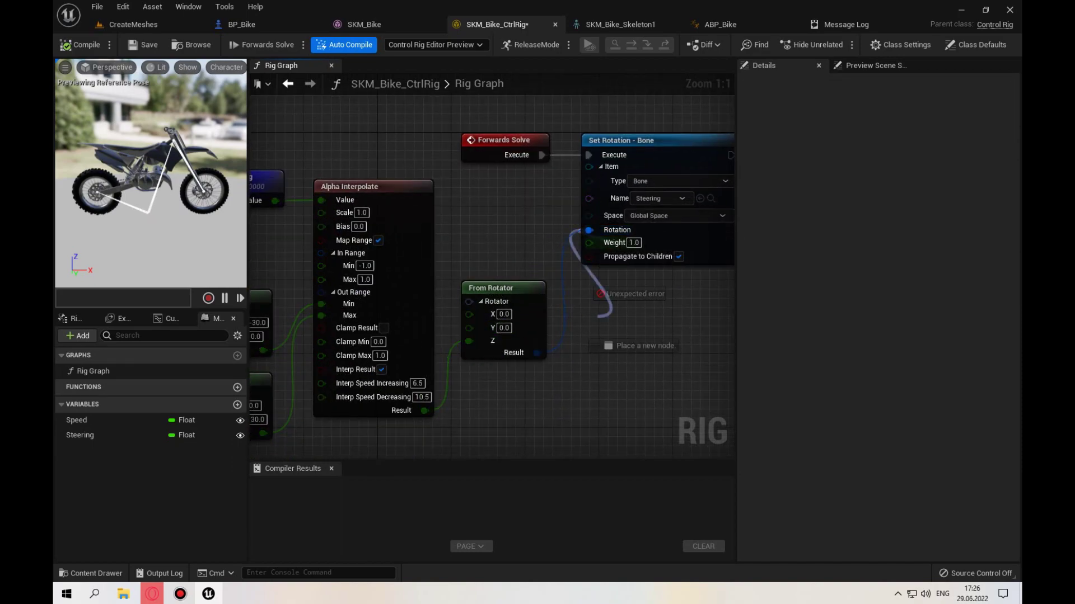
- Add a From Rotator (Quaternion) node to the Rotation input and split its Rotator into X, Y, Z
drag(589, 231, 604, 362)
text(fromr)
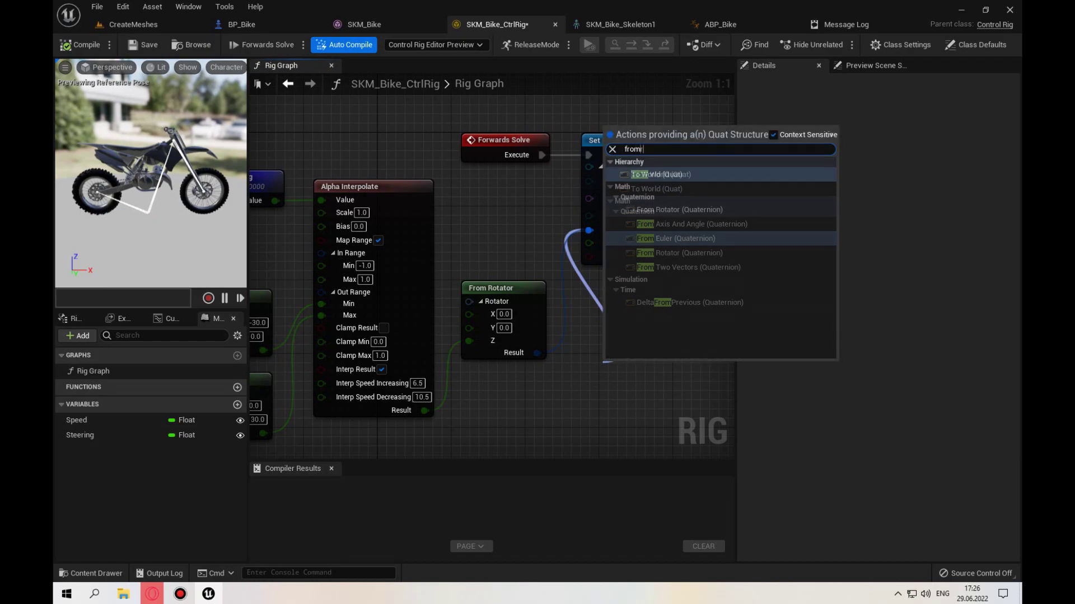
key(Down)
key(Return)
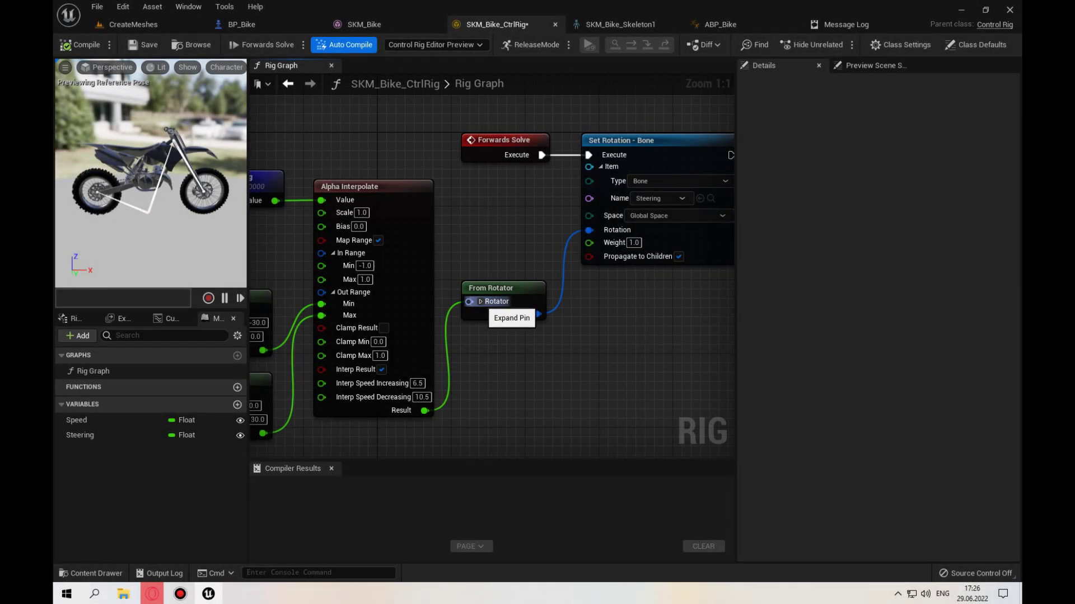
click(480, 302)
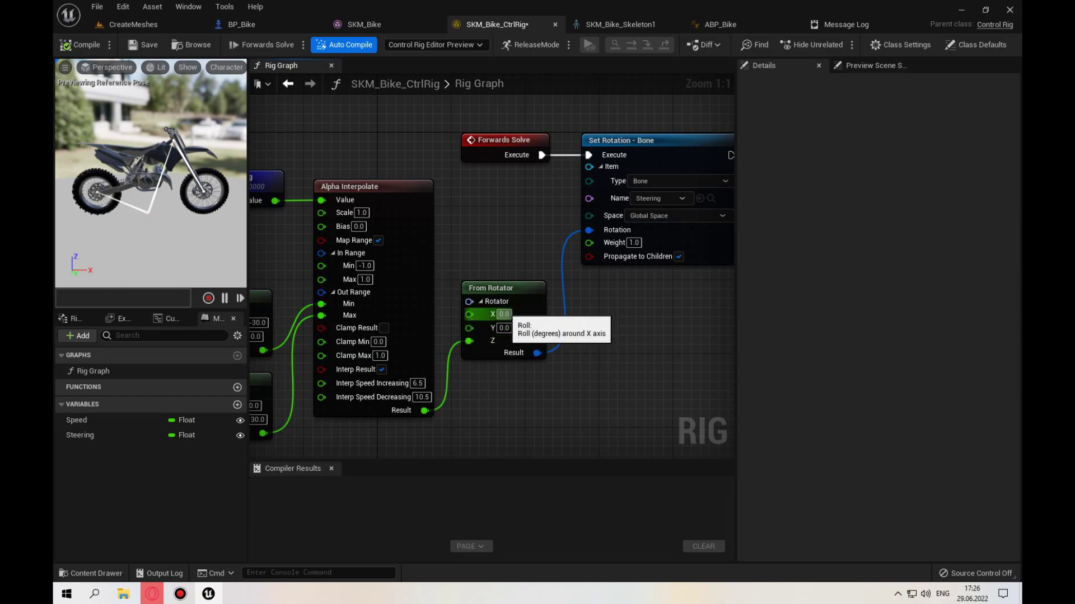
mouse_move(431, 258)
right_down()
mouse_move(566, 248)
mouse_move(447, 276)
right_up()
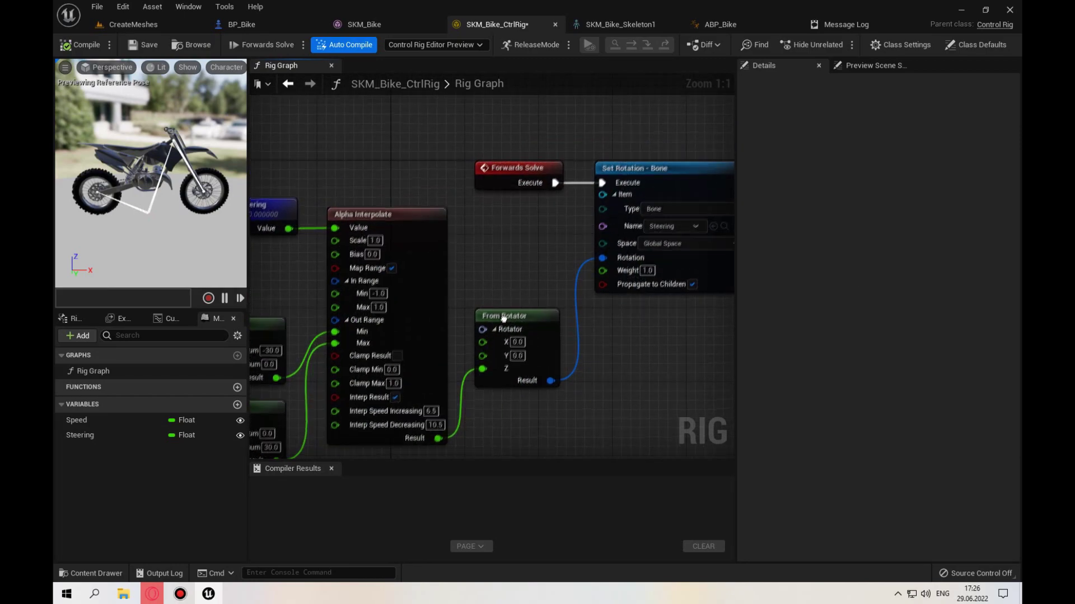
click(521, 168)
- Inspect the Alpha Interpolate, Interpolate, Clamp and Get Steering nodes in the rig graph
mouse_move(461, 233)
right_down()
mouse_move(535, 233)
mouse_move(508, 129)
right_up()
click(504, 235)
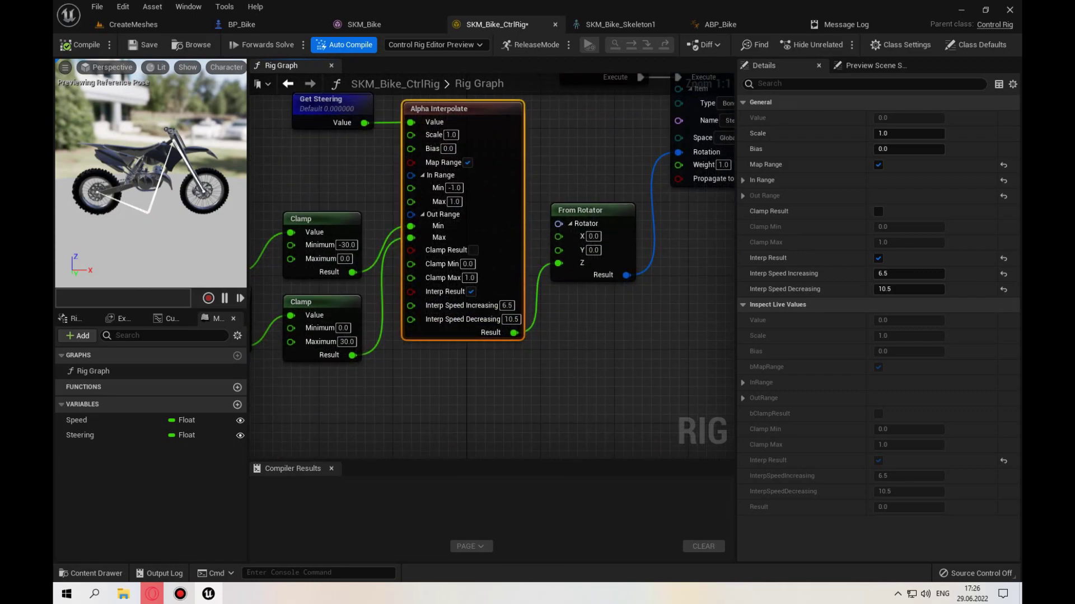
right_click(499, 147)
right_drag(492, 168, 630, 286)
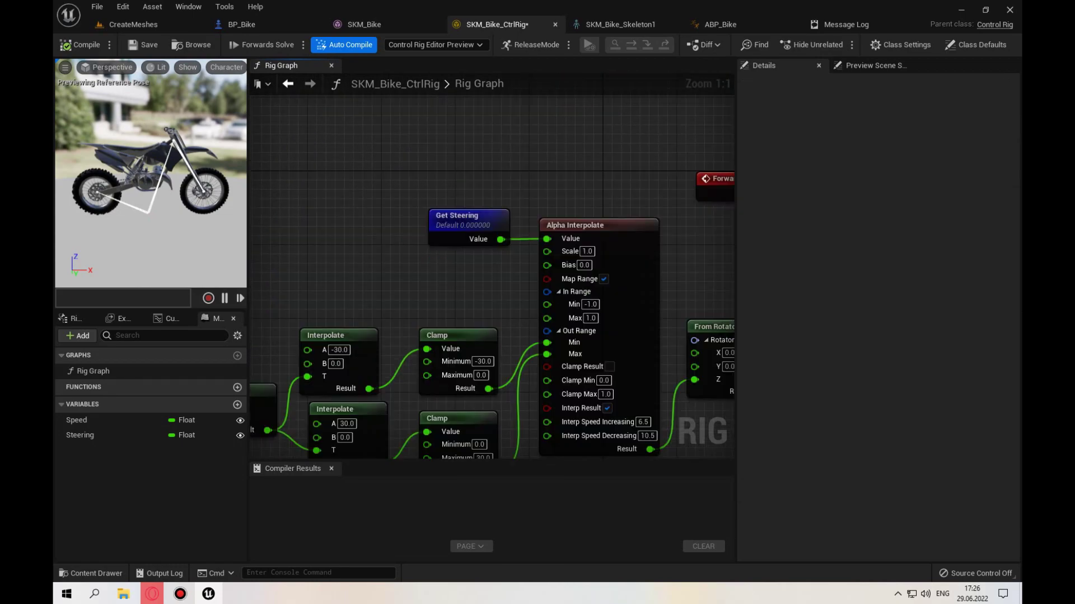
click(473, 240)
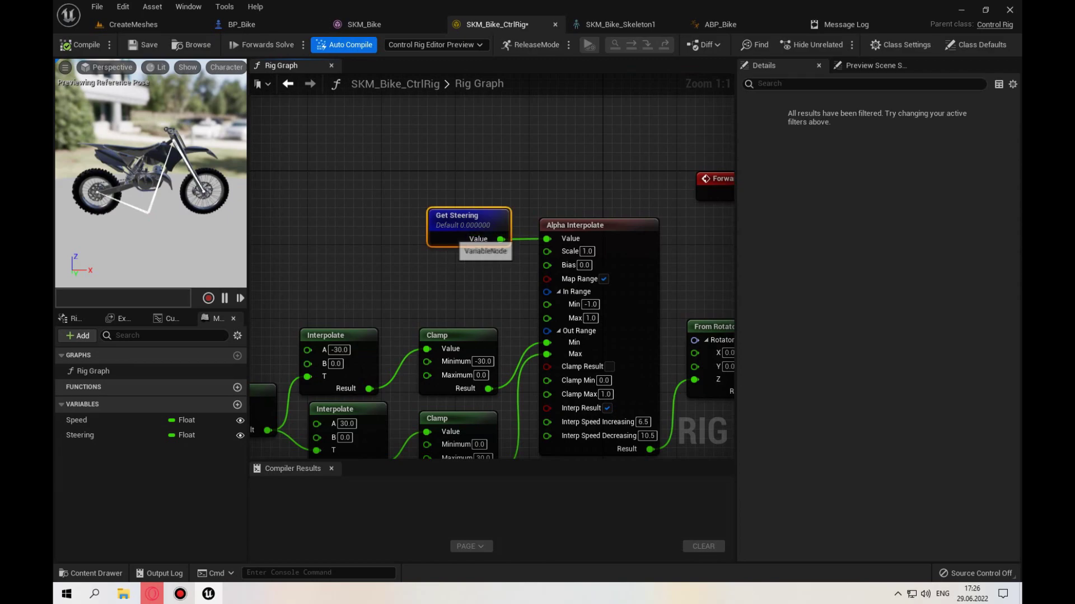
- Check the Speed variable and Get Speed node, then select ABP_Bike's Control Rig node
click(90, 420)
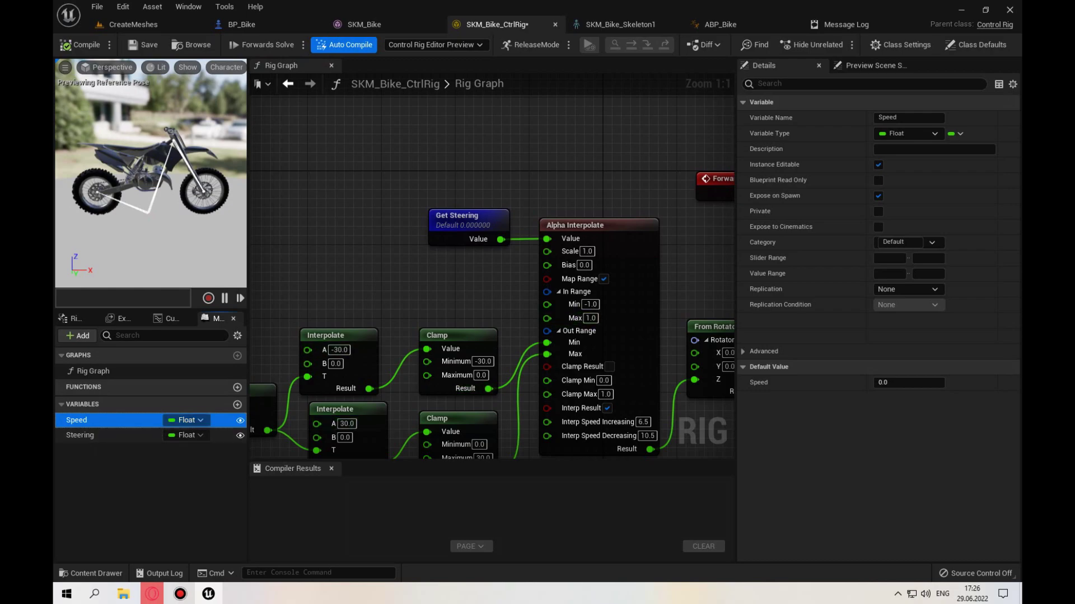
right_drag(414, 349, 600, 254)
click(342, 302)
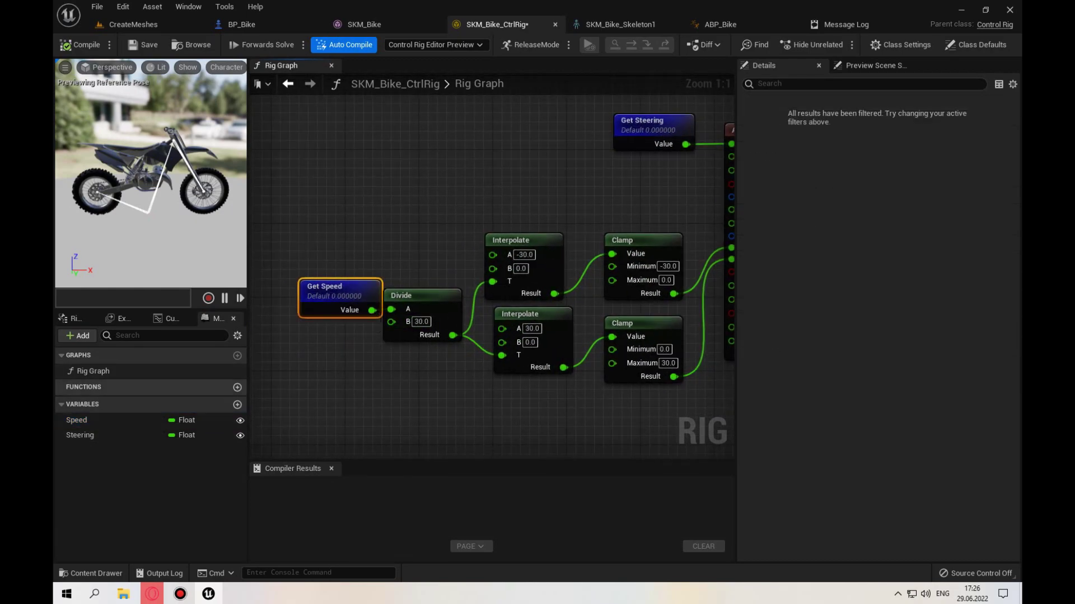
right_drag(503, 224, 387, 298)
click(90, 420)
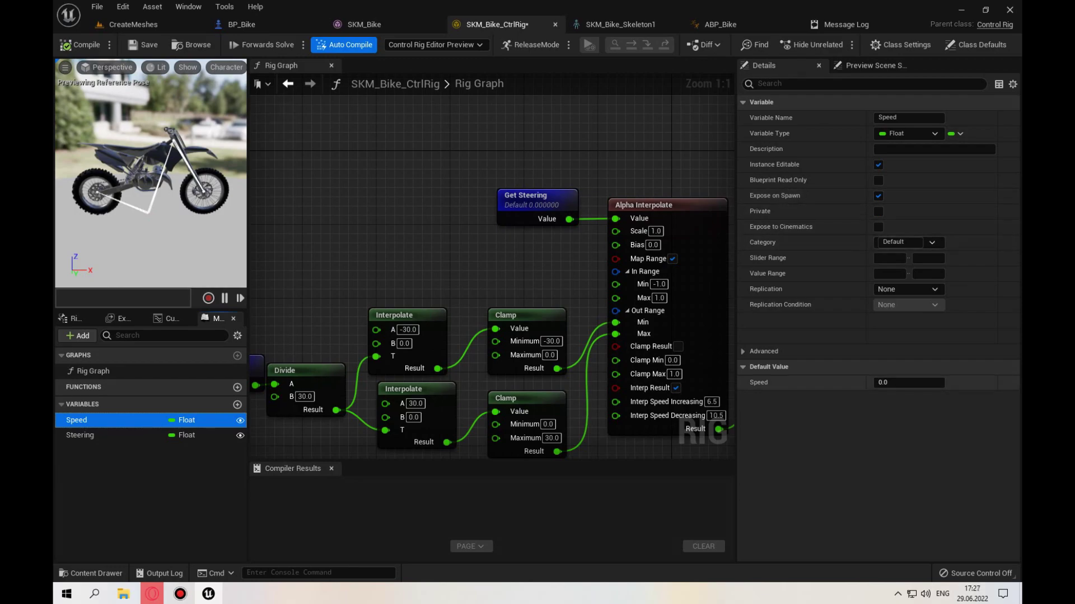
click(720, 24)
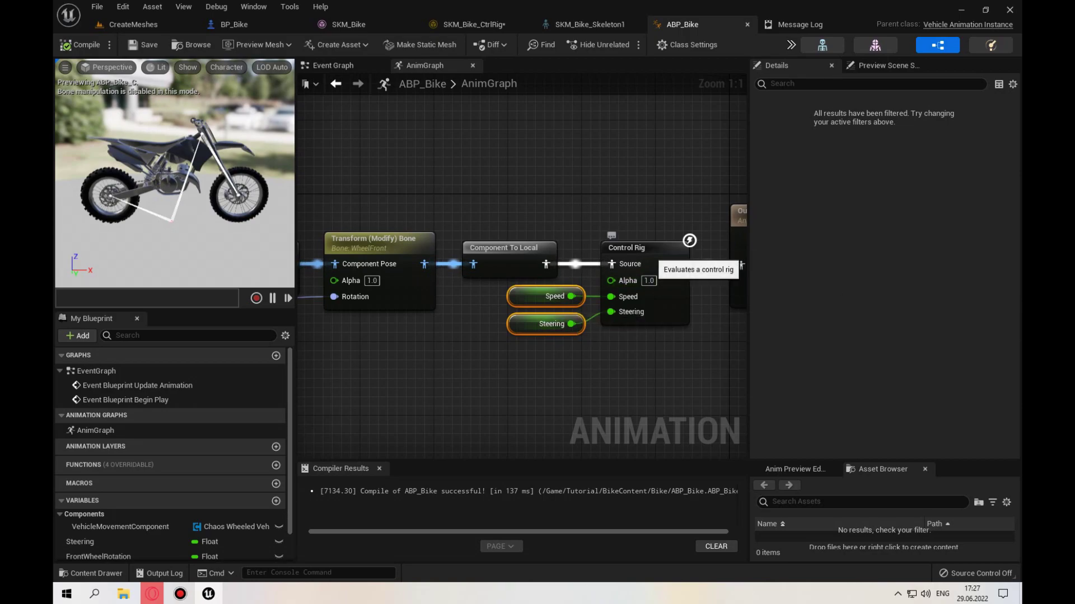
click(649, 259)
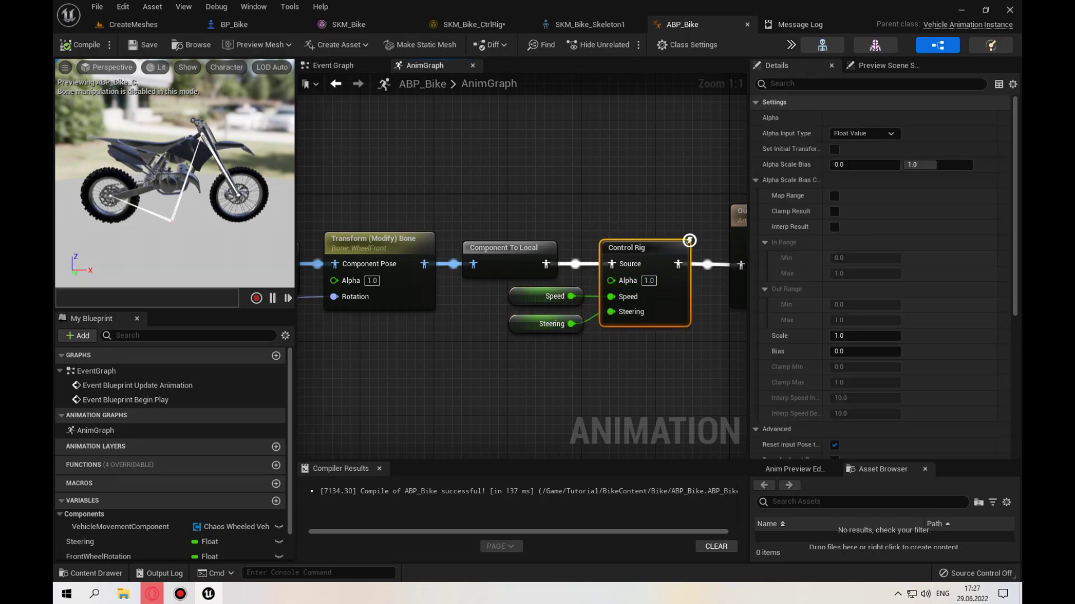
- Toggle Speed's Use Pin off and back on, recompile ABP_Bike, and return to SKM_Bike_CtrlRig
scroll(882, 269, down, 10)
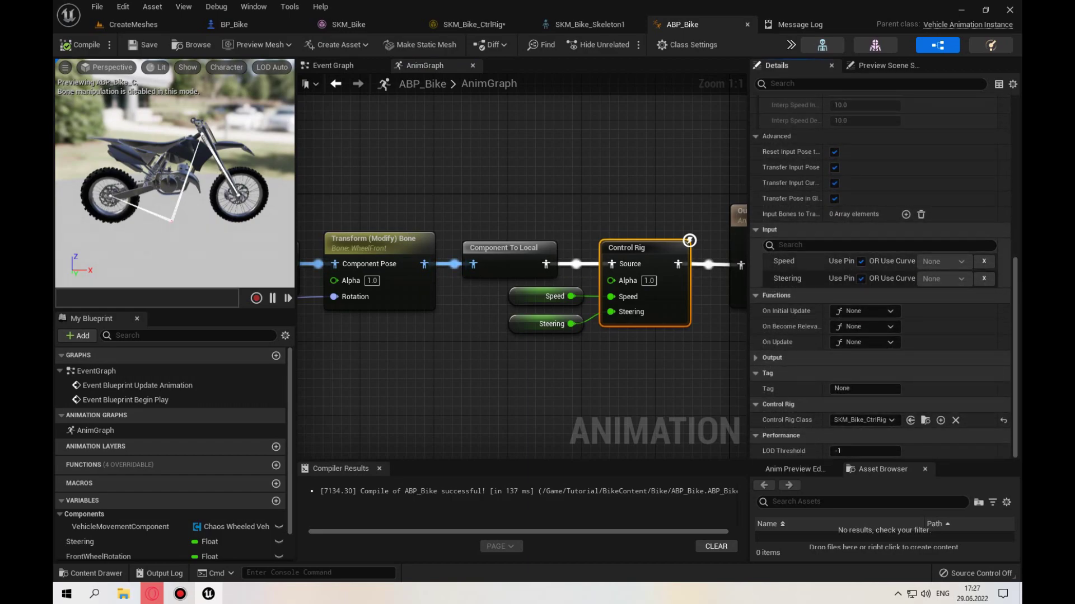
click(861, 261)
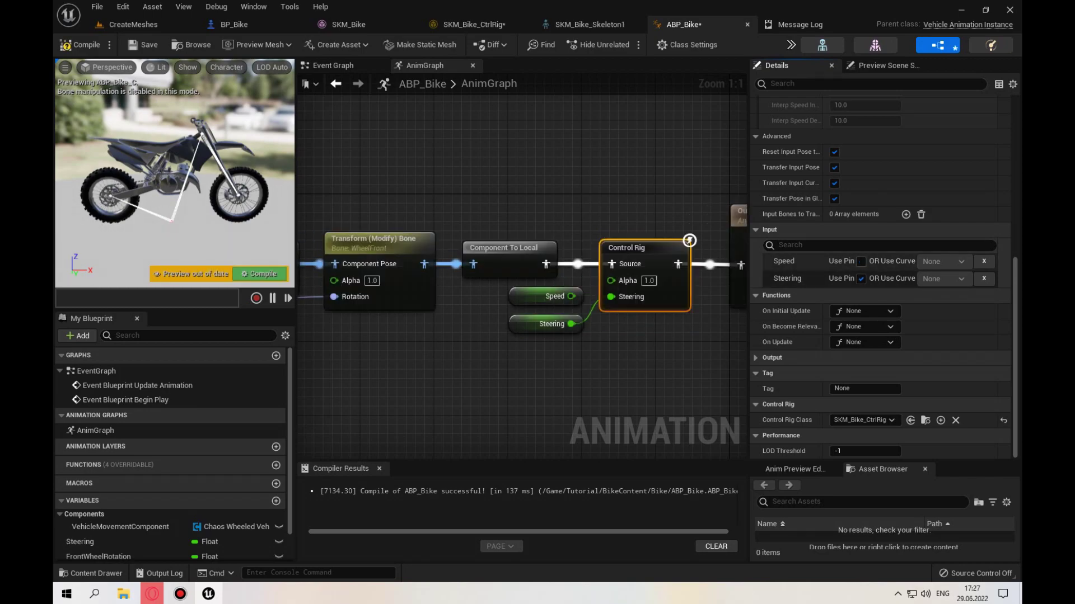
click(861, 296)
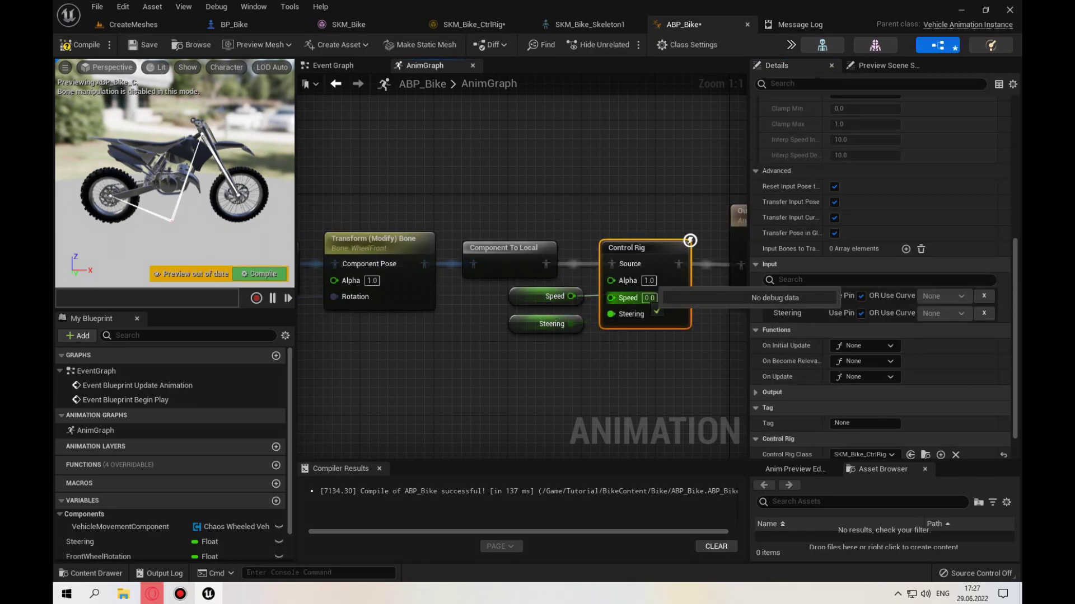
click(80, 44)
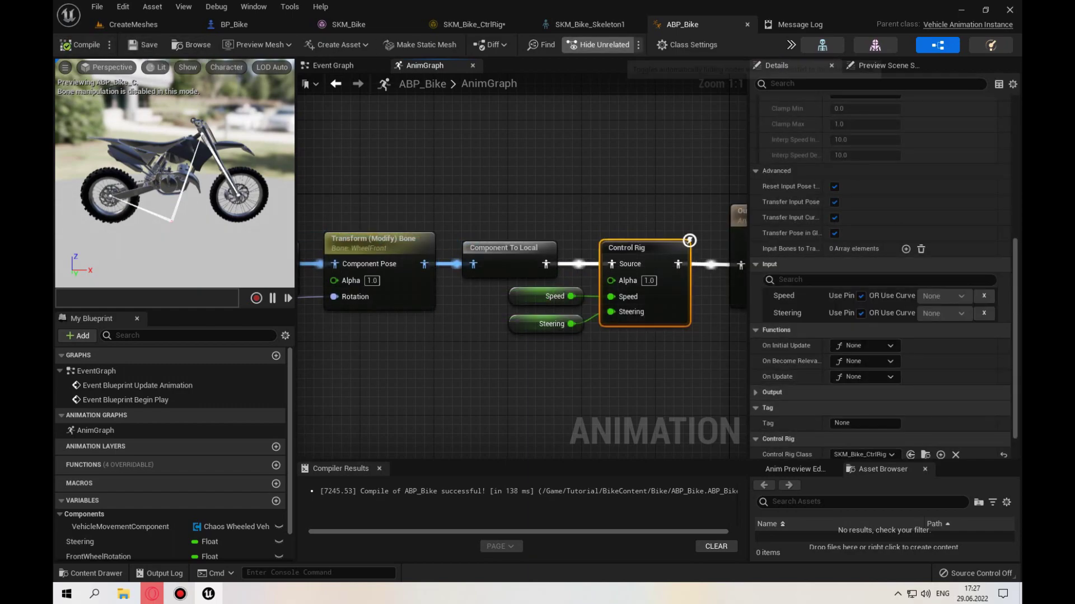
click(474, 24)
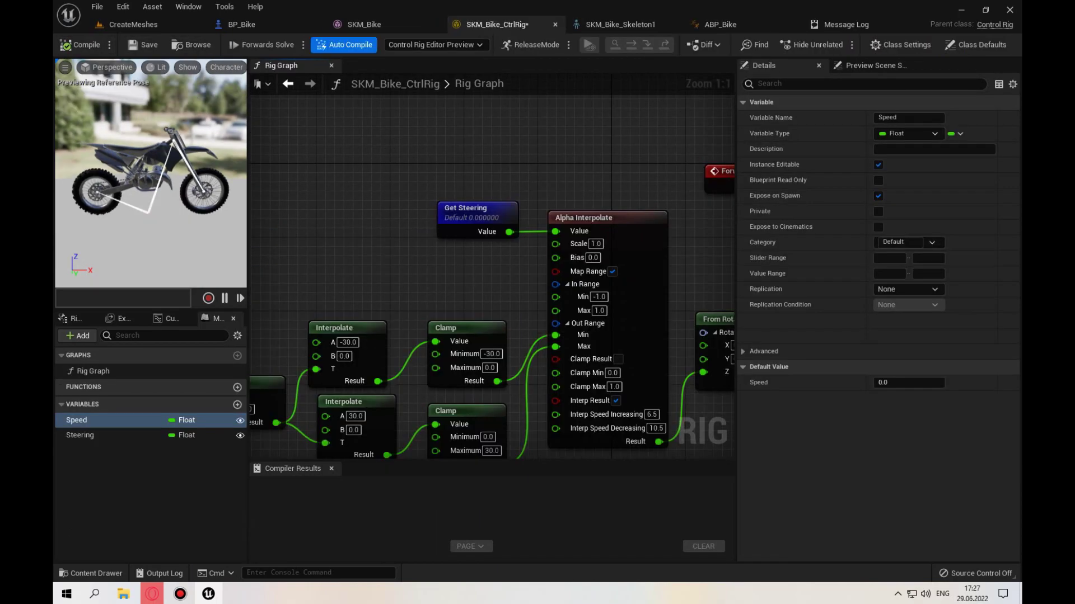
- Move the Alpha Interpolate and Get Steering nodes slightly down
right_drag(605, 224, 563, 208)
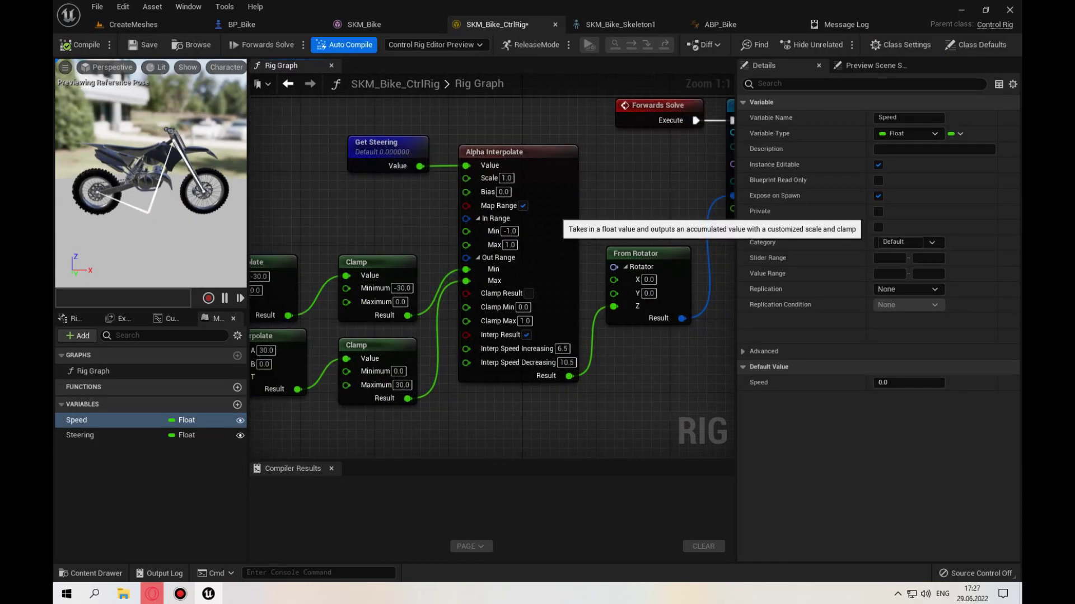
drag(563, 208, 563, 236)
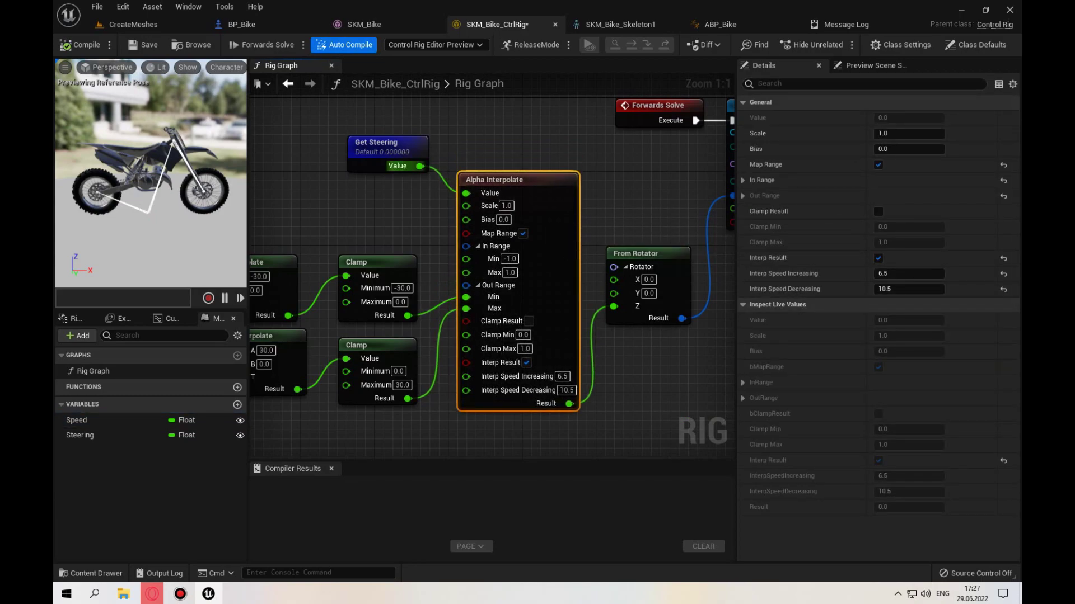
drag(392, 162, 394, 190)
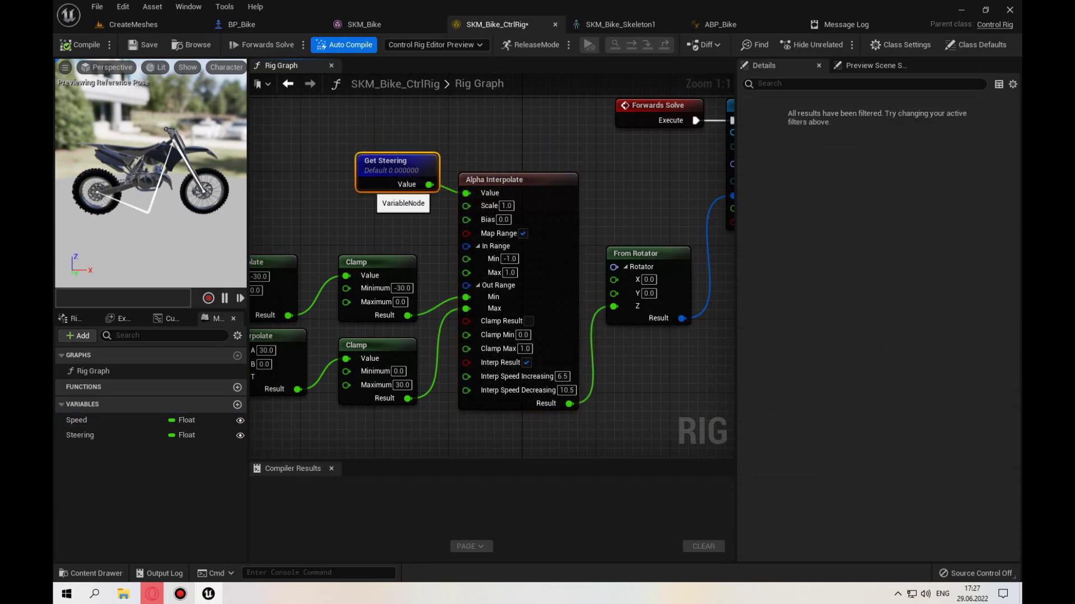
right_drag(394, 190, 496, 183)
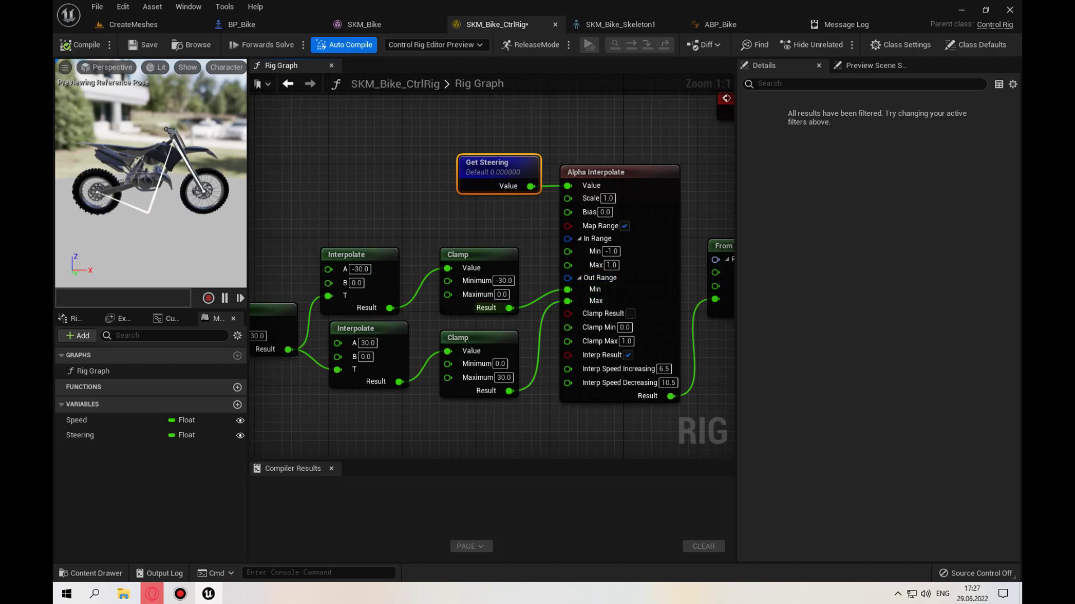
- Realign the upper and lower Clamp and Interpolate nodes into an even layout
drag(476, 258, 485, 241)
drag(347, 255, 374, 218)
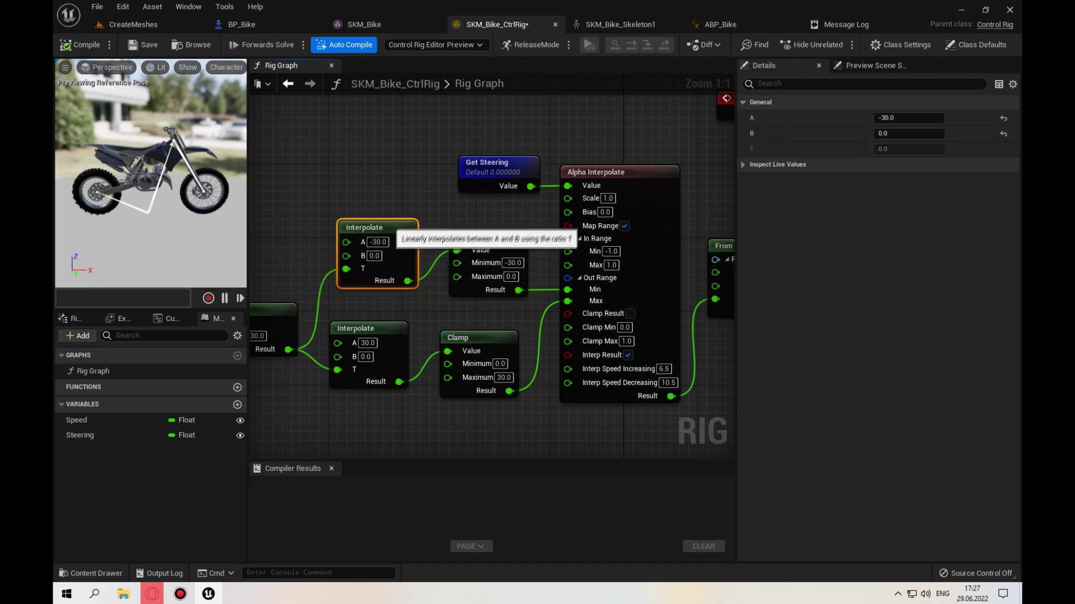
drag(473, 338, 488, 339)
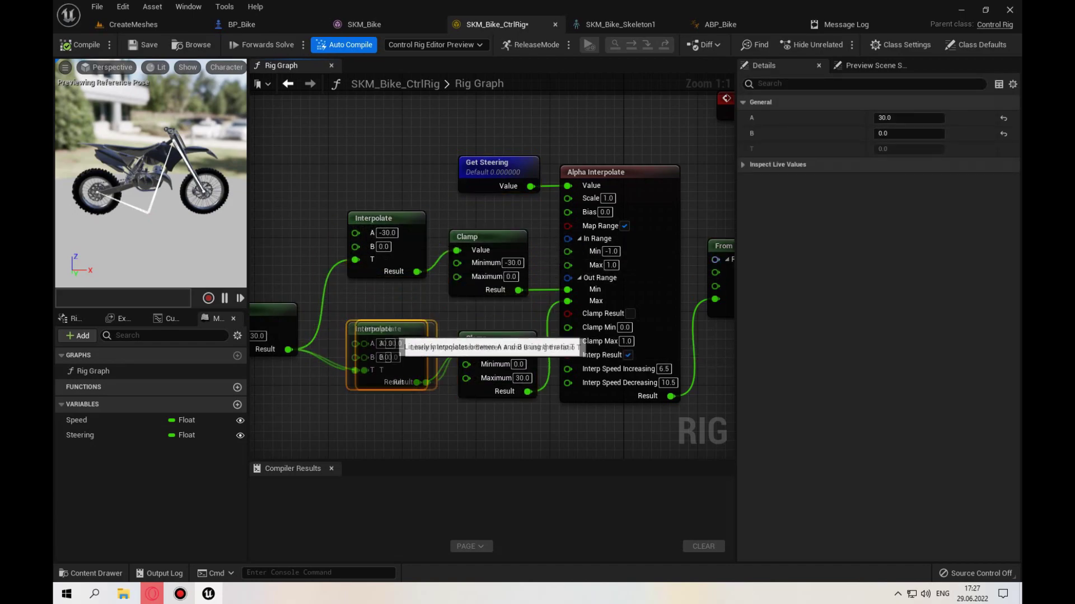
drag(370, 330, 380, 327)
right_drag(504, 420, 543, 394)
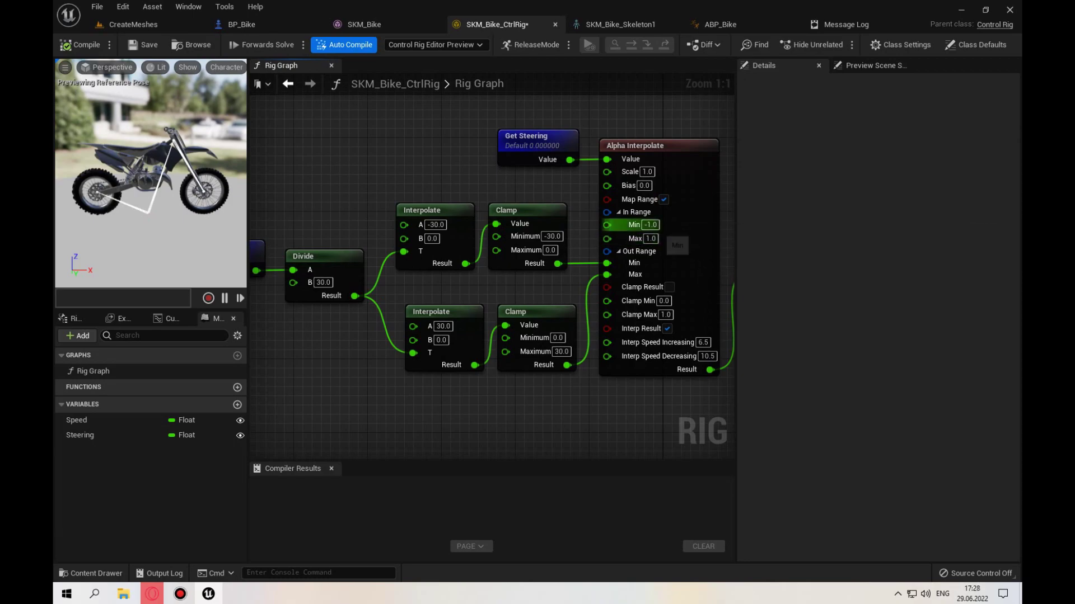
right_drag(644, 239, 797, 253)
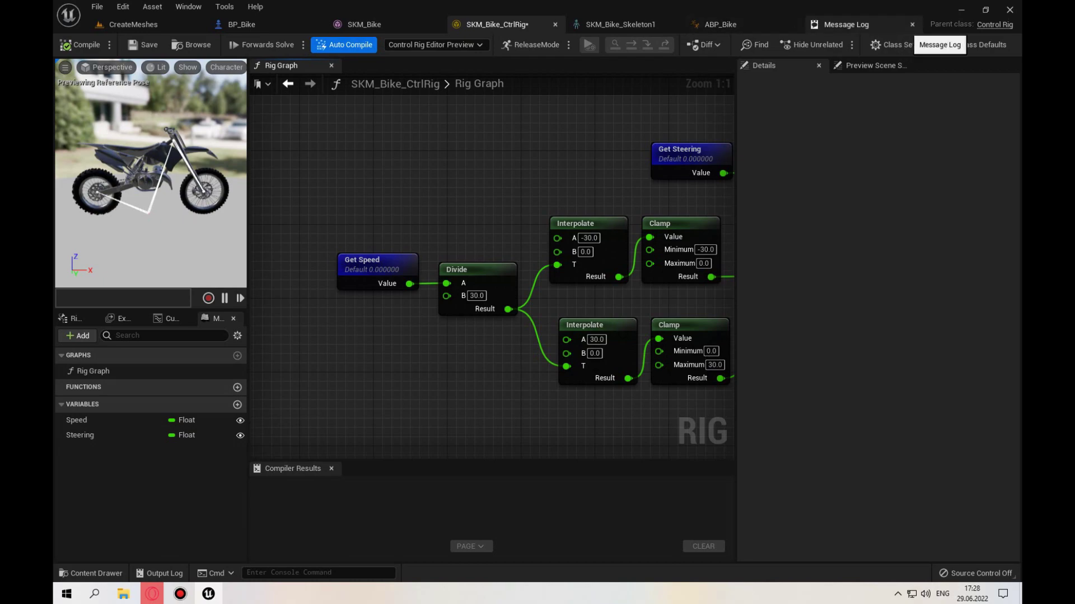
- Close the message log, select Get Speed, and nudge the Divide node left
click(908, 25)
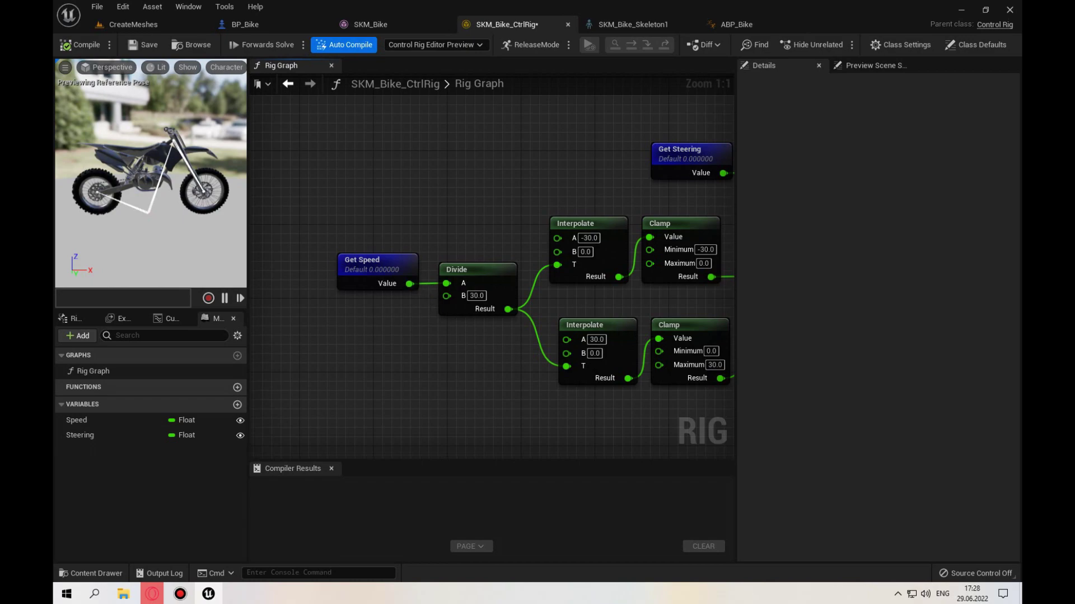
click(369, 283)
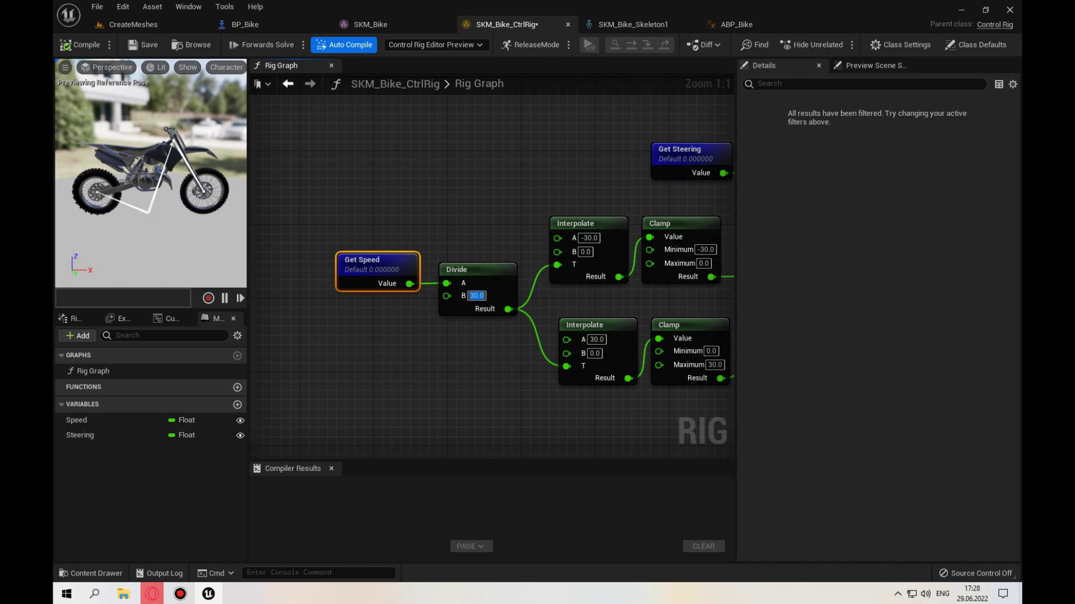
right_drag(423, 322, 343, 338)
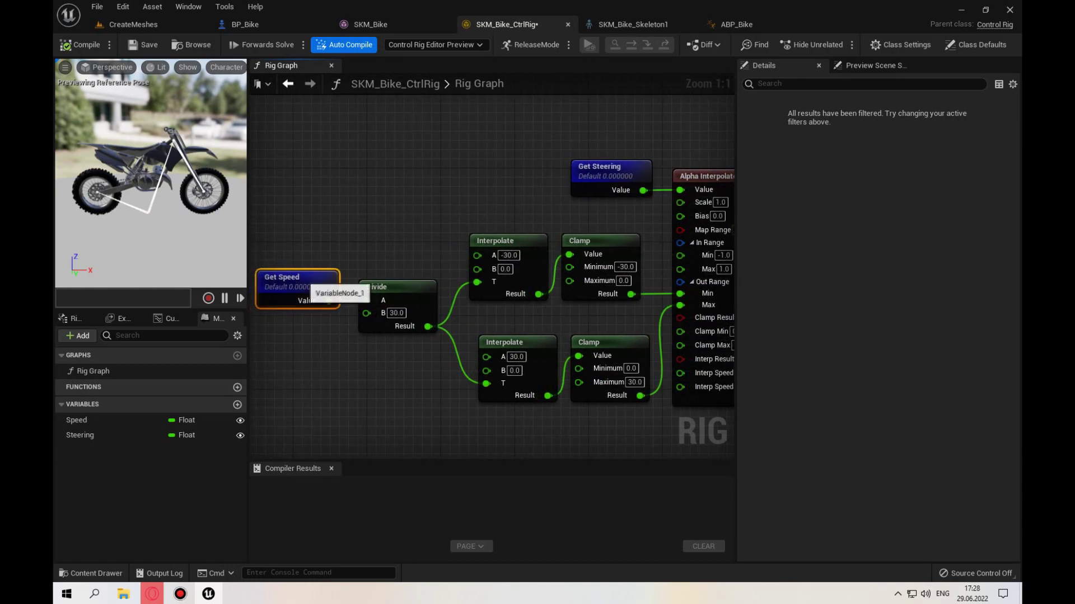
drag(399, 289, 388, 289)
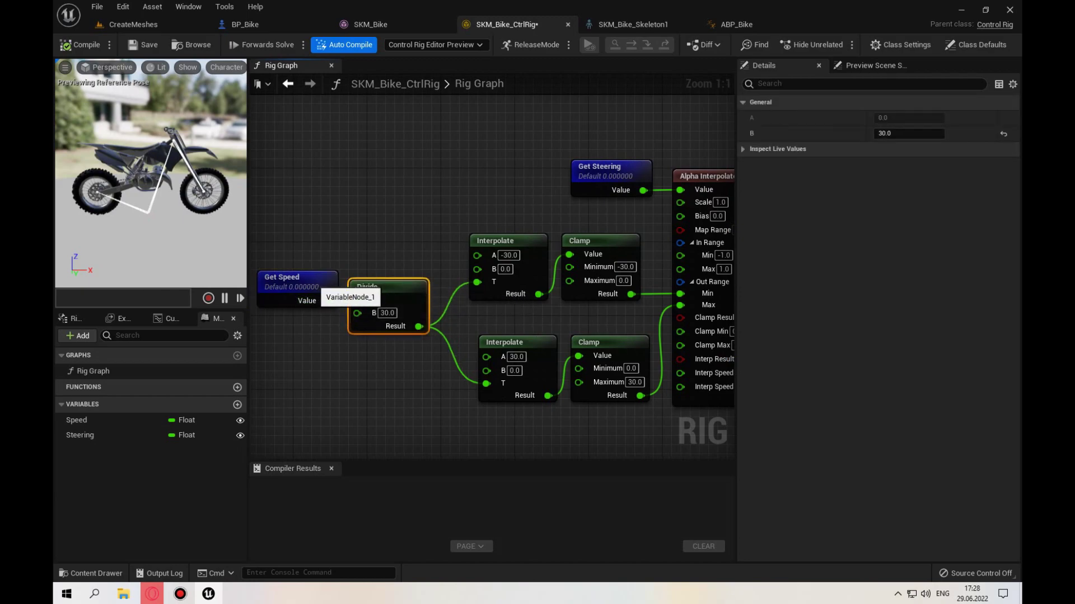
key(Escape)
- Confirm the upper Interpolate's A value and check the Divide node's B value of 30
click(508, 256)
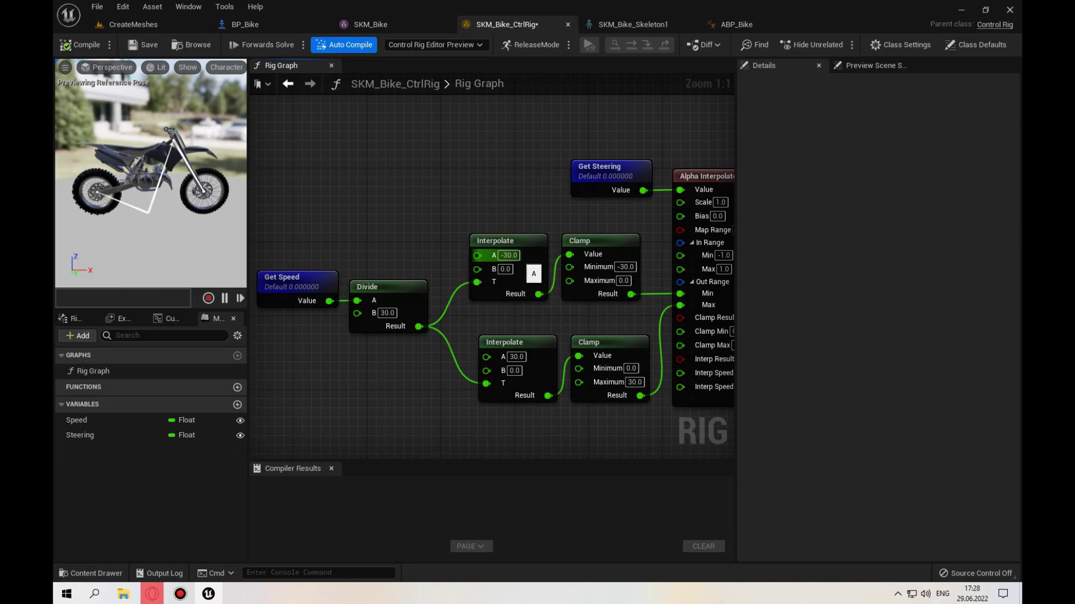
key(Return)
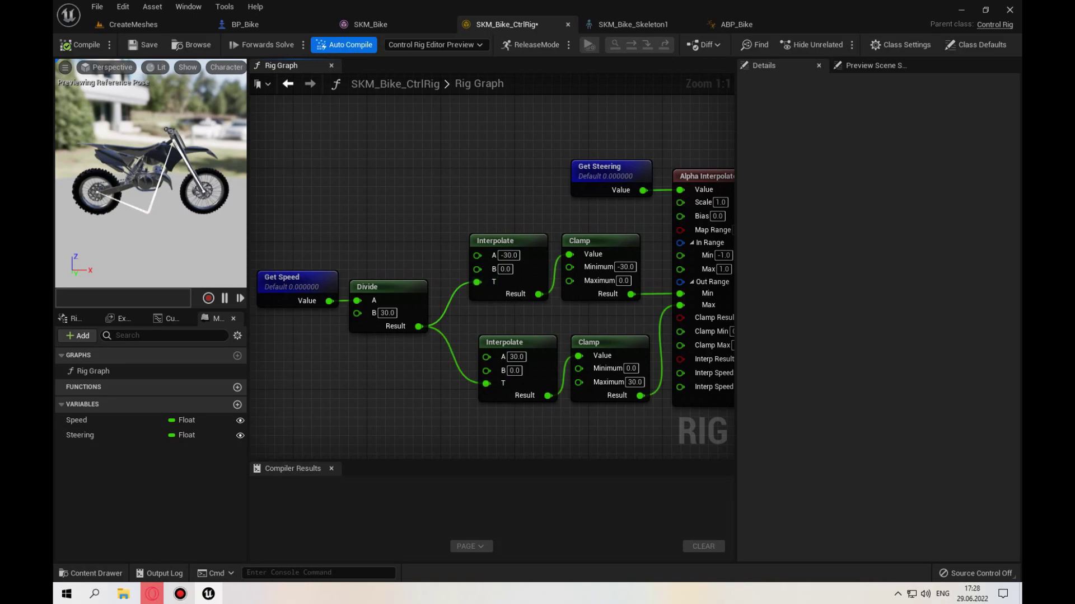
click(387, 306)
click(392, 381)
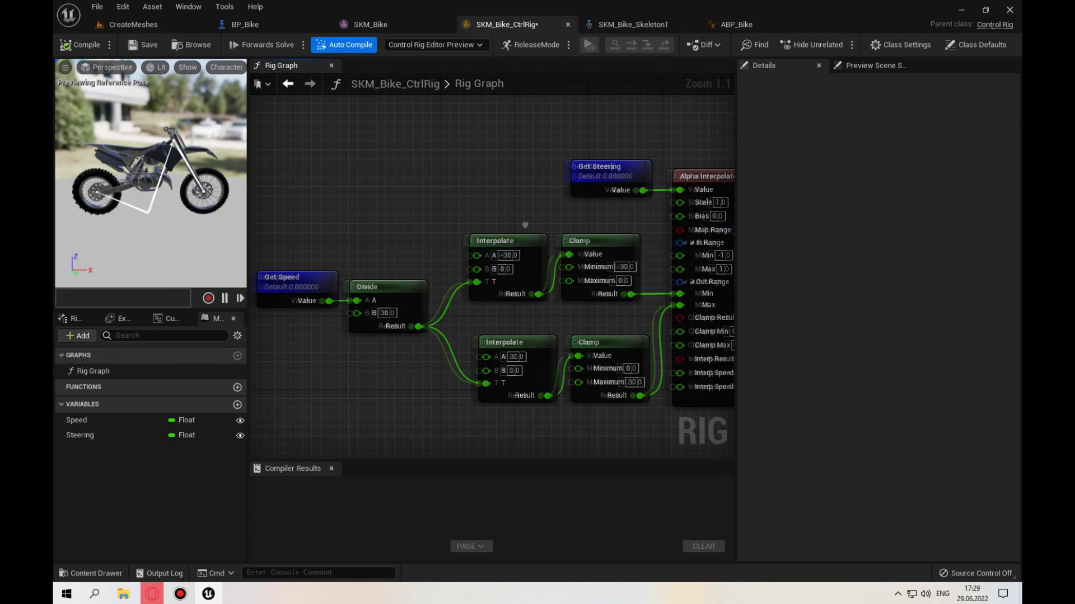
- Pan over to the From Rotator, Forwards Solve and Set Rotation - Bone nodes
right_drag(493, 255, 445, 247)
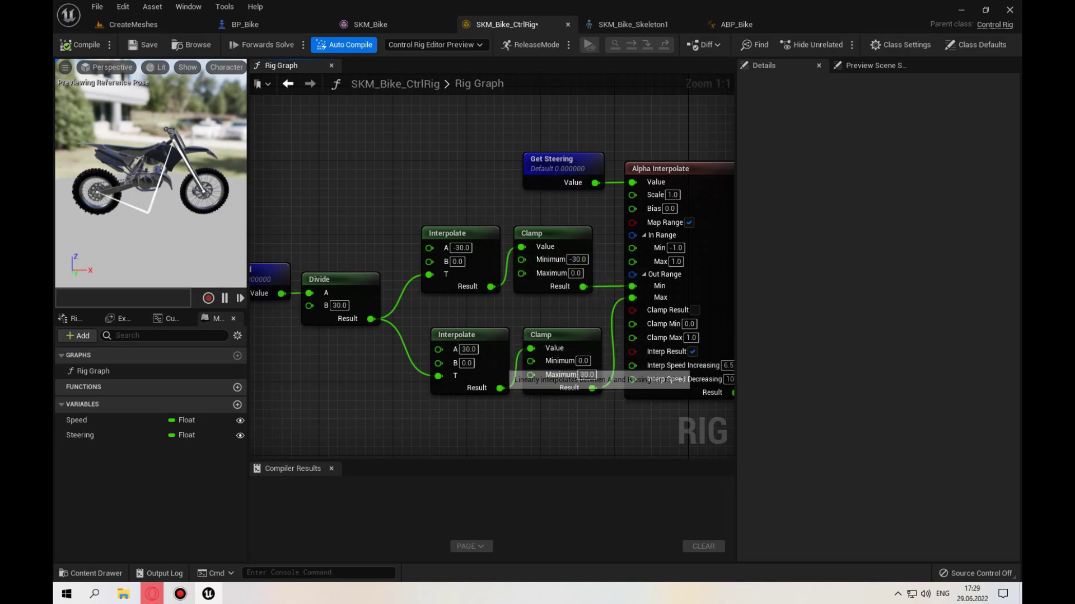
right_drag(503, 367, 384, 357)
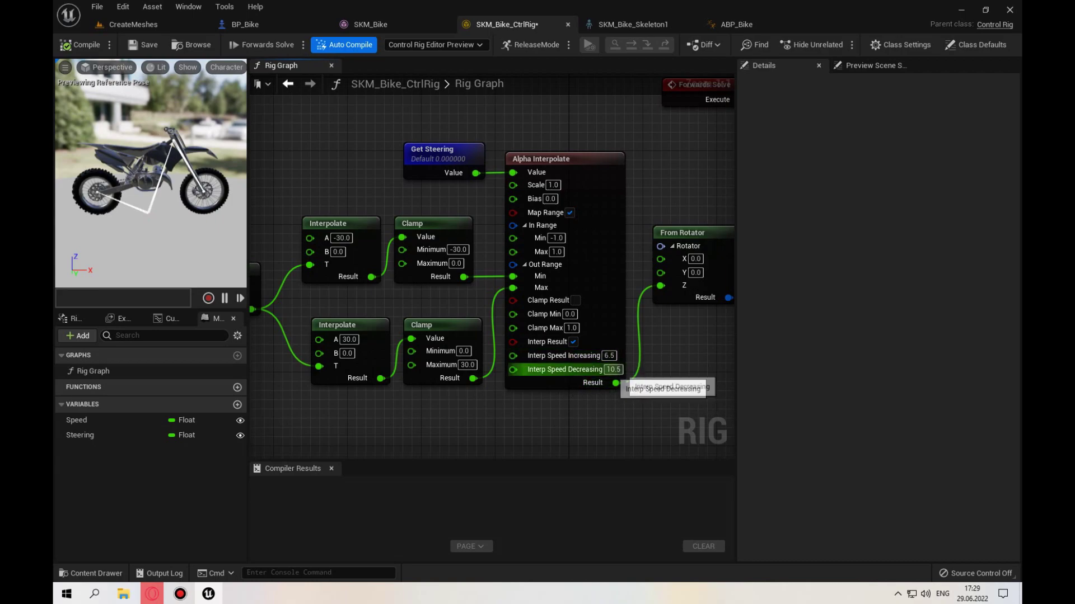
right_drag(666, 367, 631, 383)
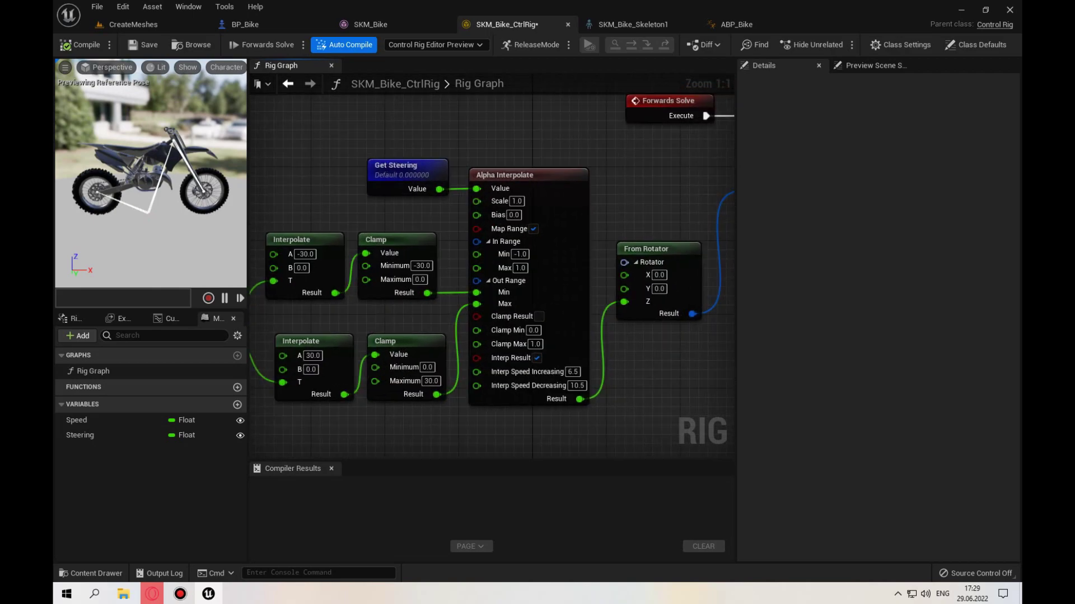
drag(736, 280, 892, 280)
right_drag(470, 340, 712, 338)
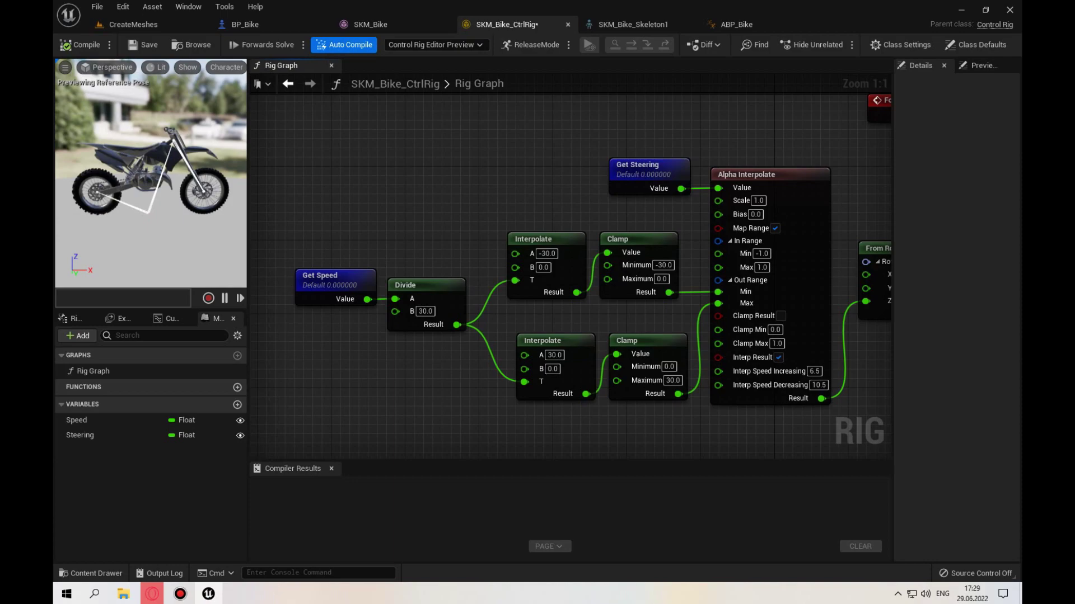
right_drag(728, 280, 274, 324)
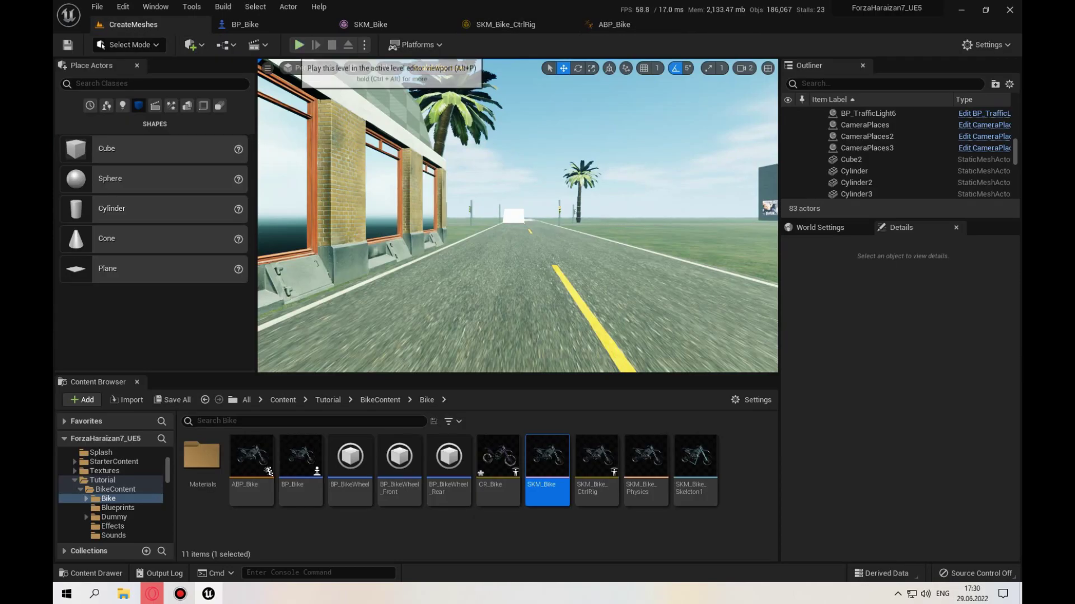
- Test-ride the bike fullscreen, steering up the ramp into a wheelie, then stop play
click(299, 45)
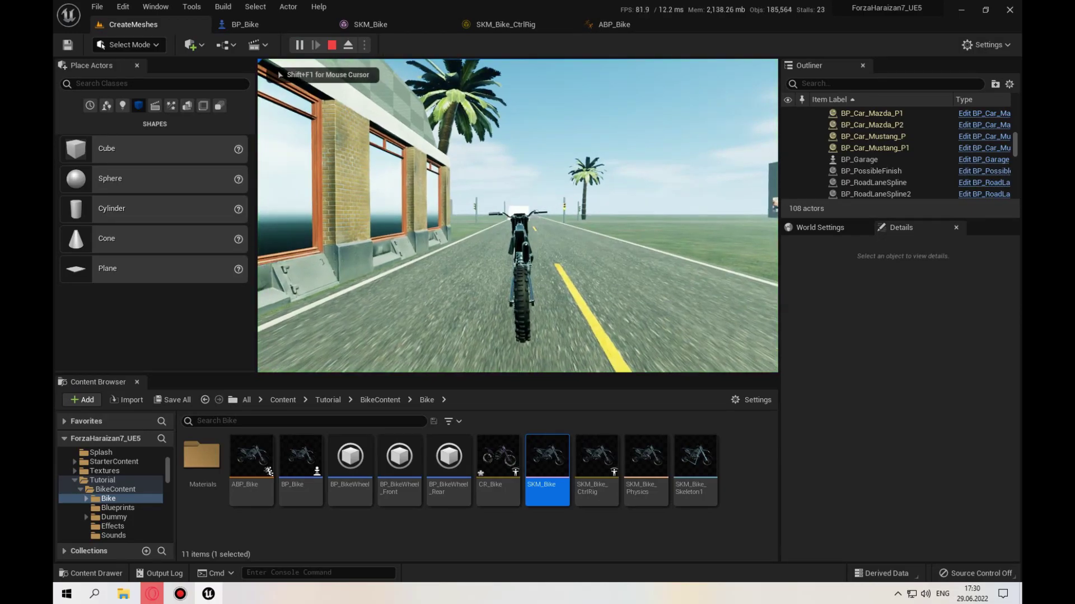
key(F11)
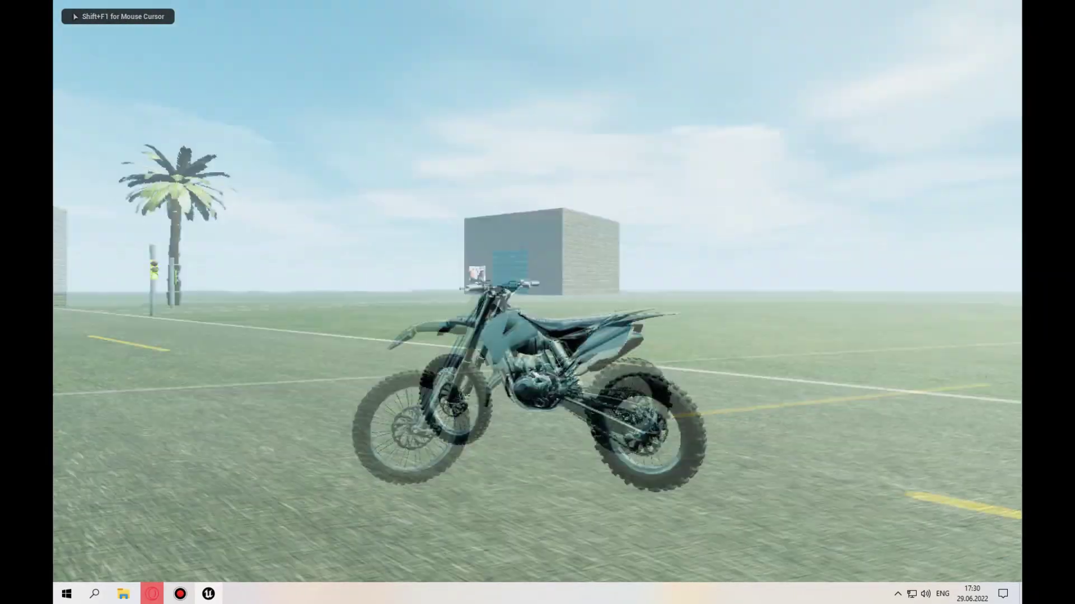
key(w)
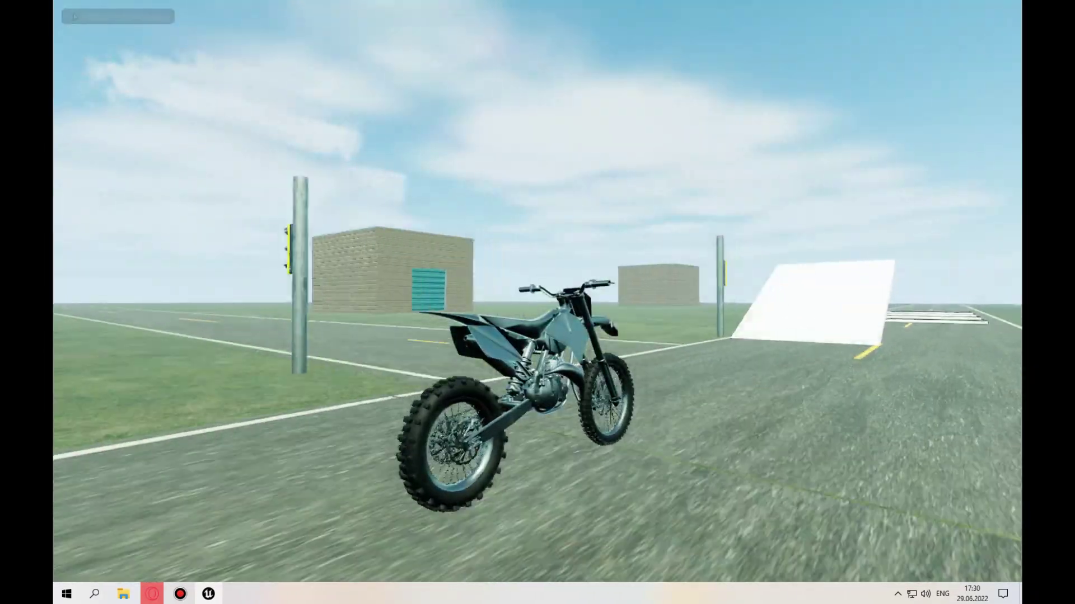
key(d)
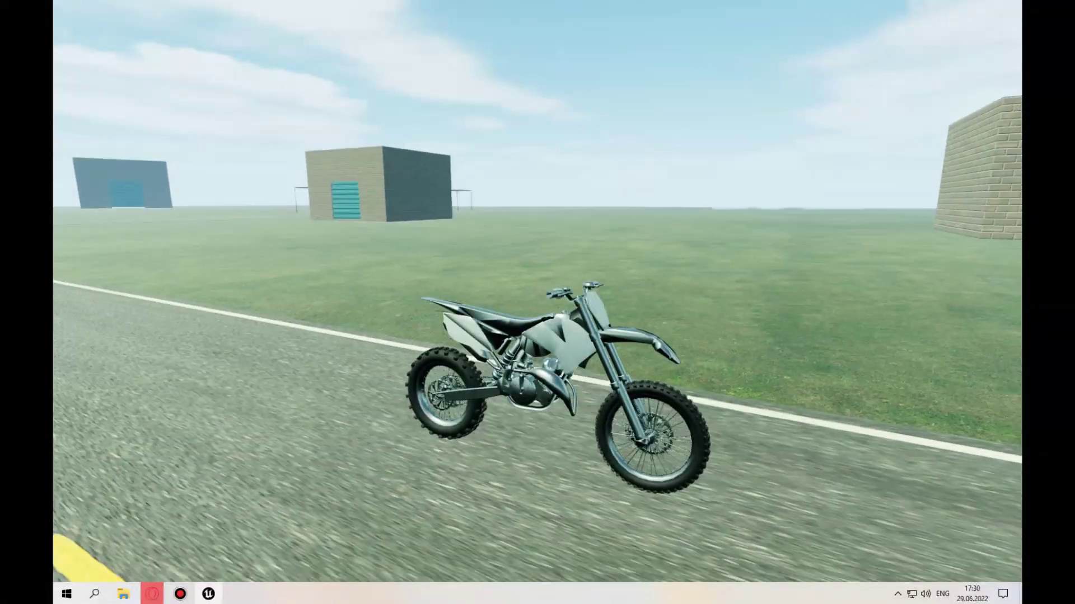
key(w)
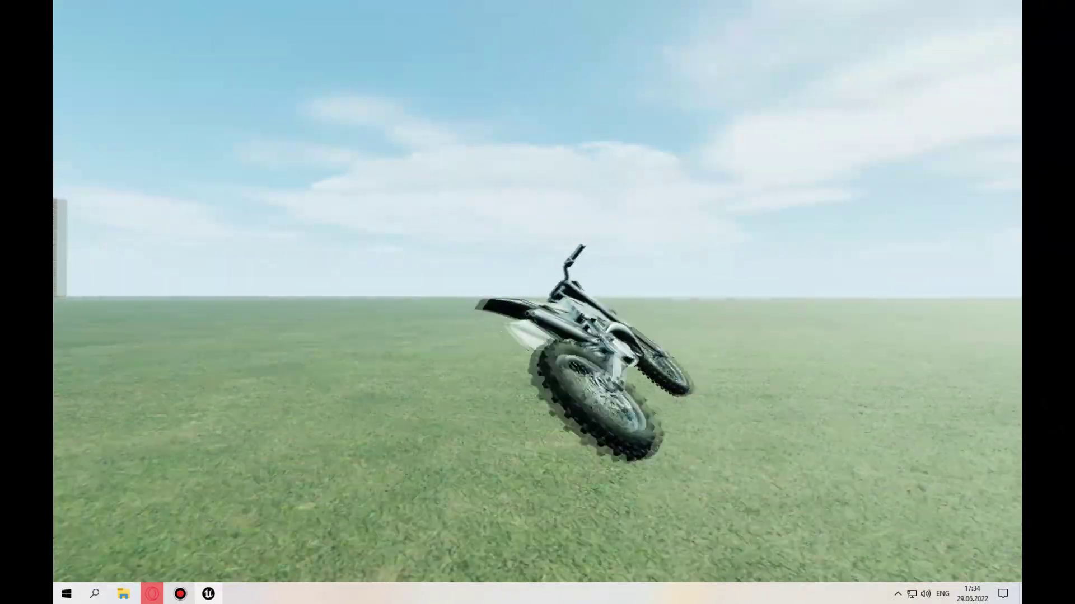
key(Escape)
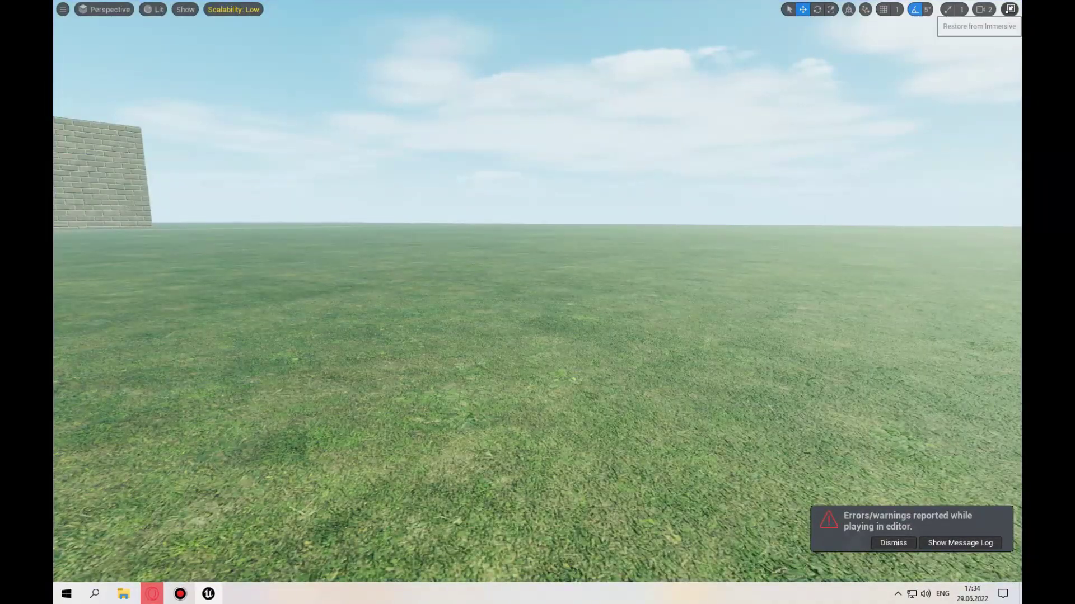
- Exit fullscreen, review BP_BikeWheel_Front details, and end a second test ride
click(1009, 9)
scroll(531, 319, down, 5)
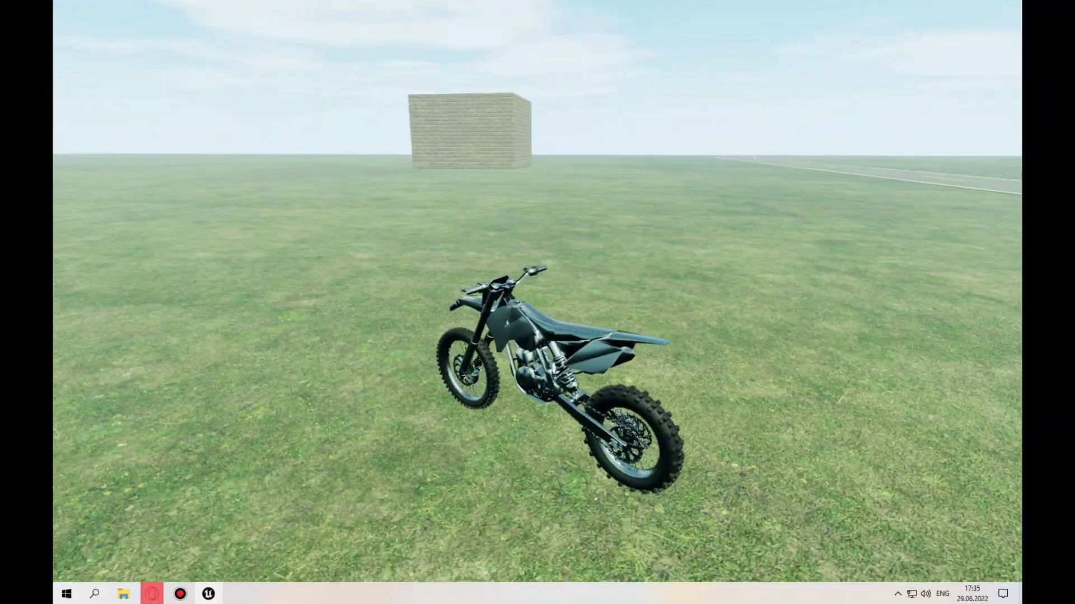
key(Escape)
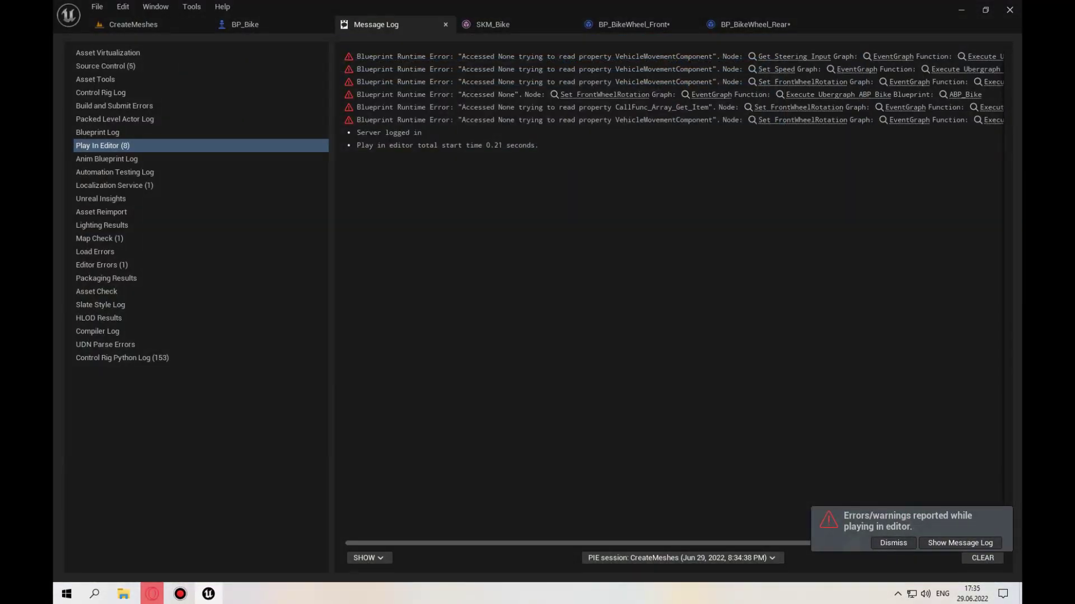
- Review the Accessed None play errors and open Project Settings
click(112, 24)
click(987, 44)
click(901, 91)
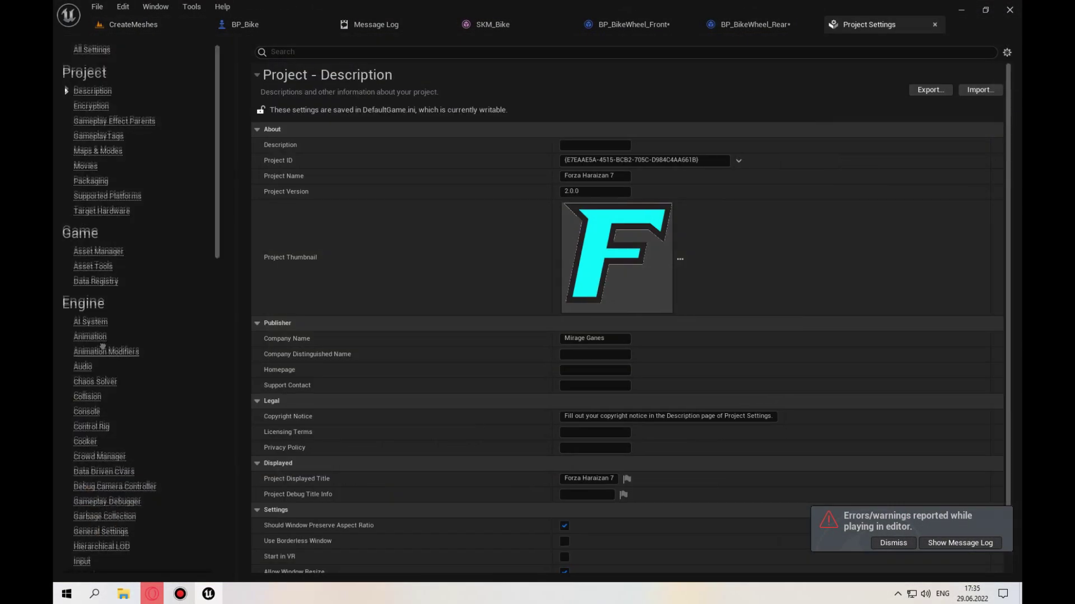
- Check Physics Substepping and Tick Physics Async, then start another test ride in CreateMeshes
scroll(102, 347, down, 12)
click(87, 357)
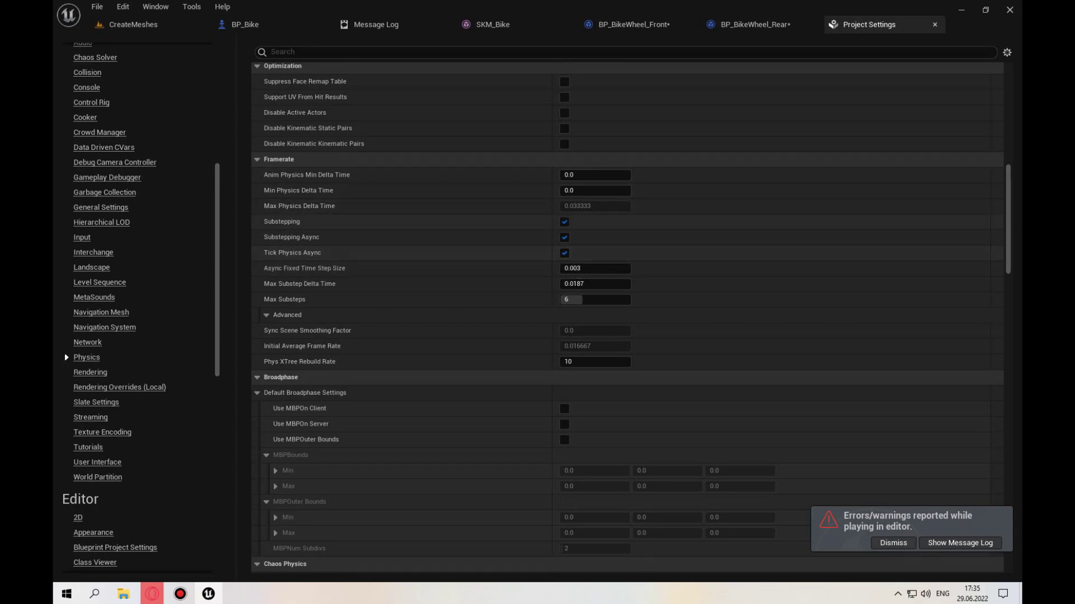
click(133, 25)
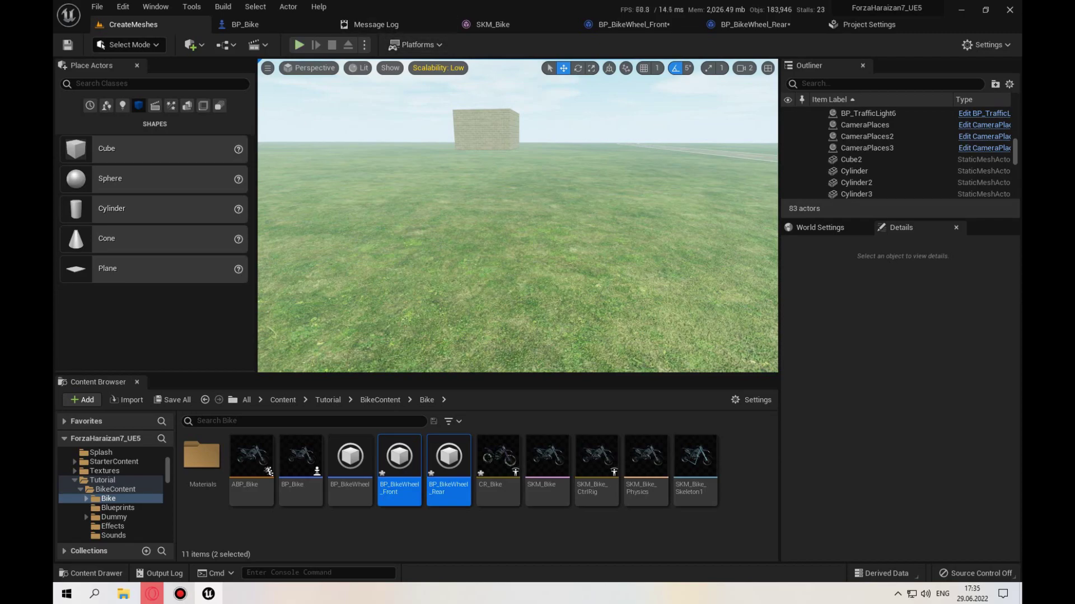
key(alt+p)
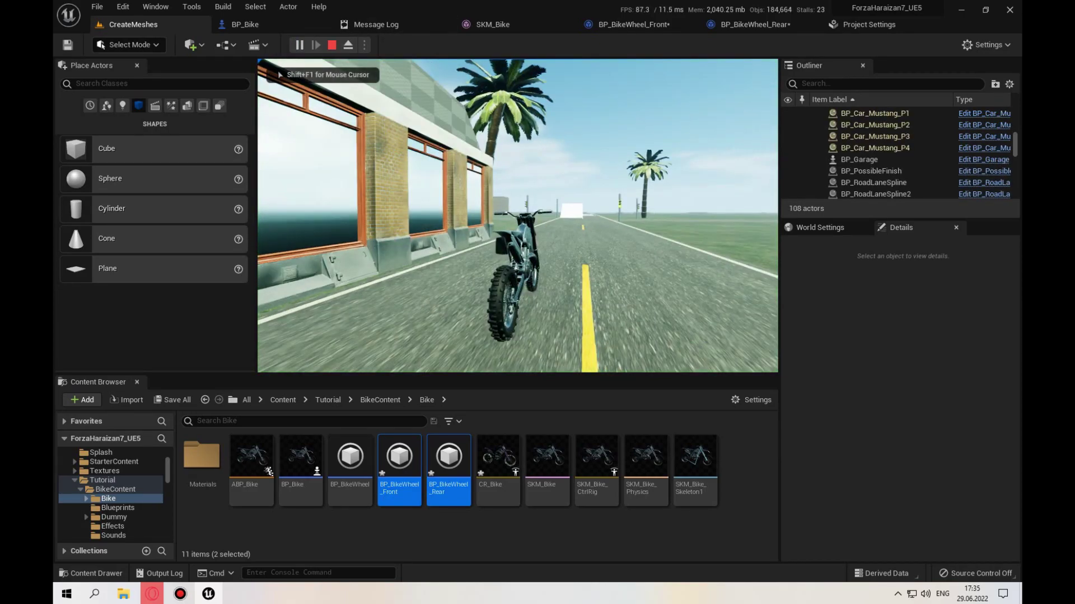
- Switch to fullscreen and steer the bike down the road toward the ramp
key(F11)
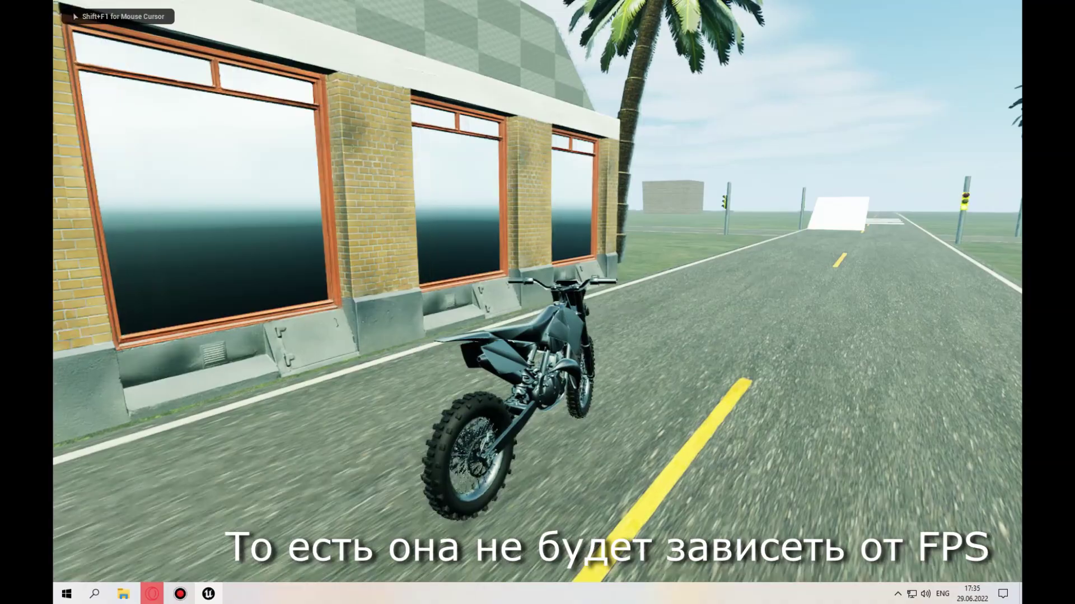
key(d)
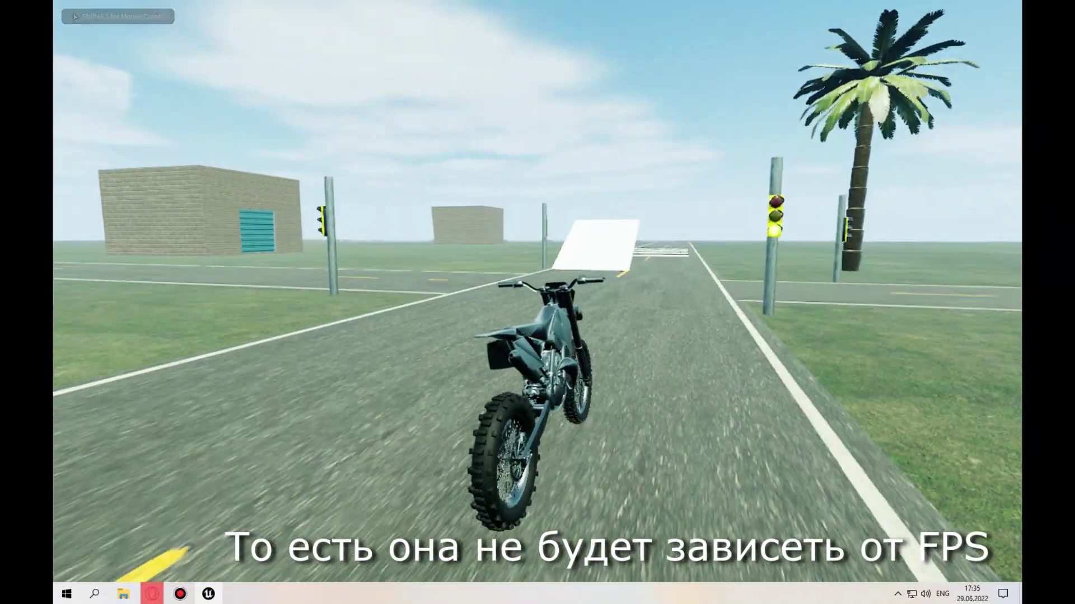